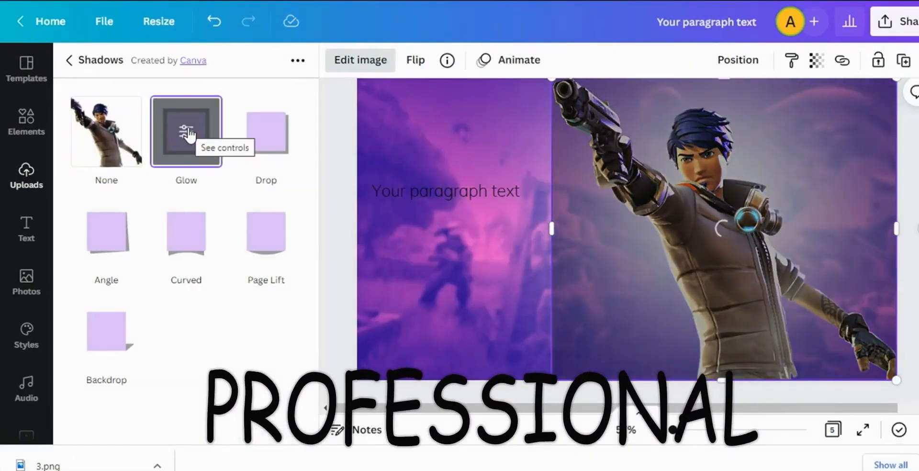
left_click(187, 135)
left_click(103, 121)
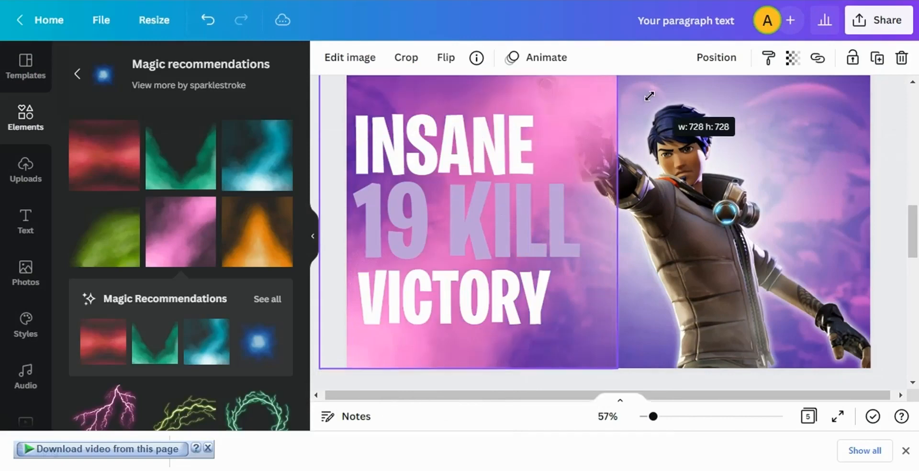
left_click_drag(649, 95, 918, 96)
left_click_drag(749, 155, 865, 156)
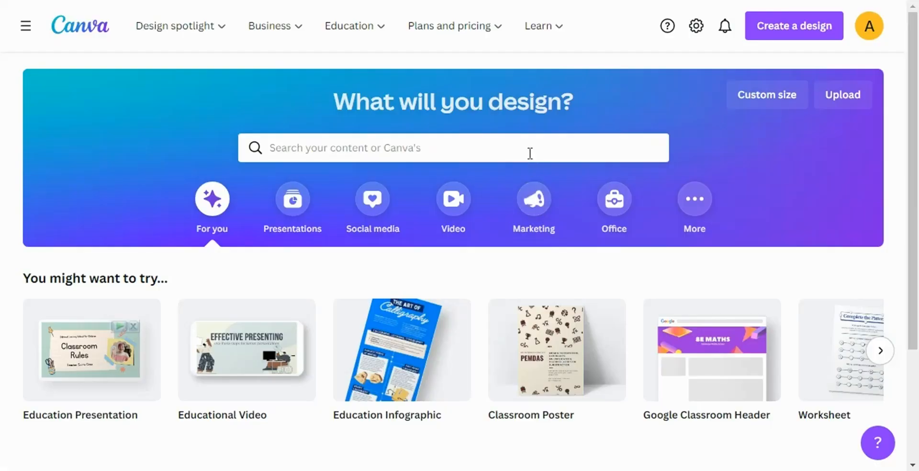
- Search the templates for "youtube thumbnail" and start a blank YouTube thumbnail design
left_click(530, 153)
type("yout")
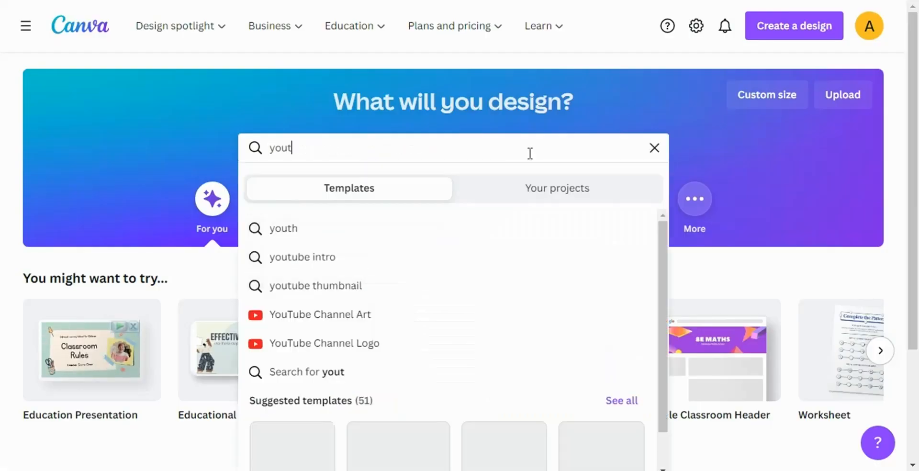
left_click(419, 288)
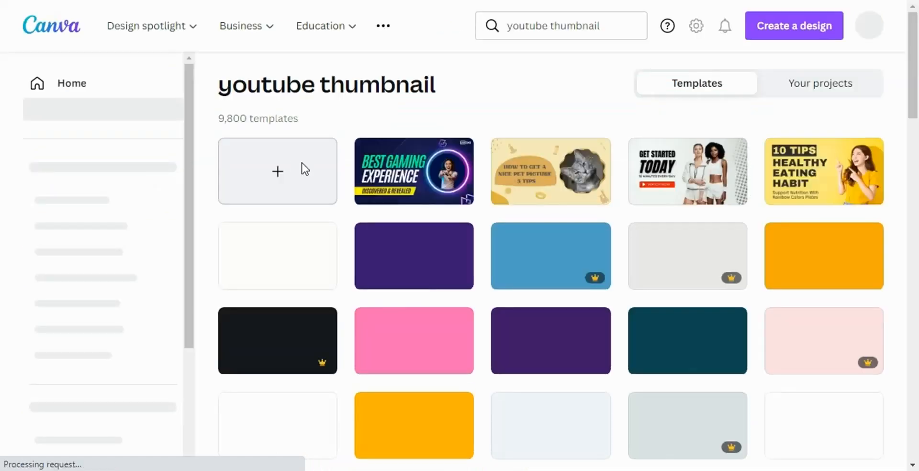
left_click(303, 168)
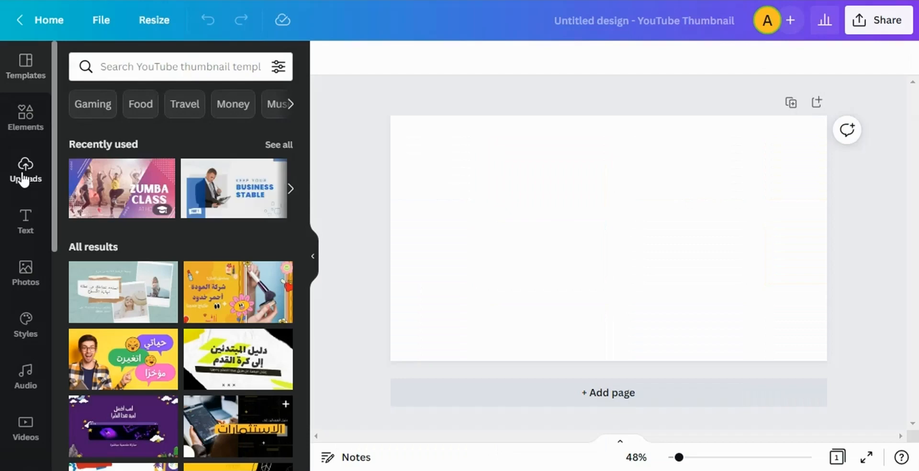
- Add the uploaded Fortnite battle scene with the wooden barricade and set it as the page background
left_click(22, 178)
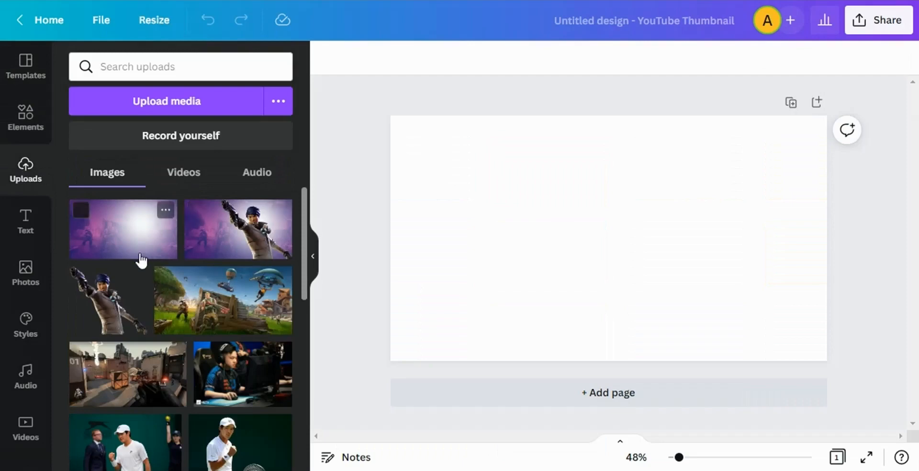
left_click(217, 310)
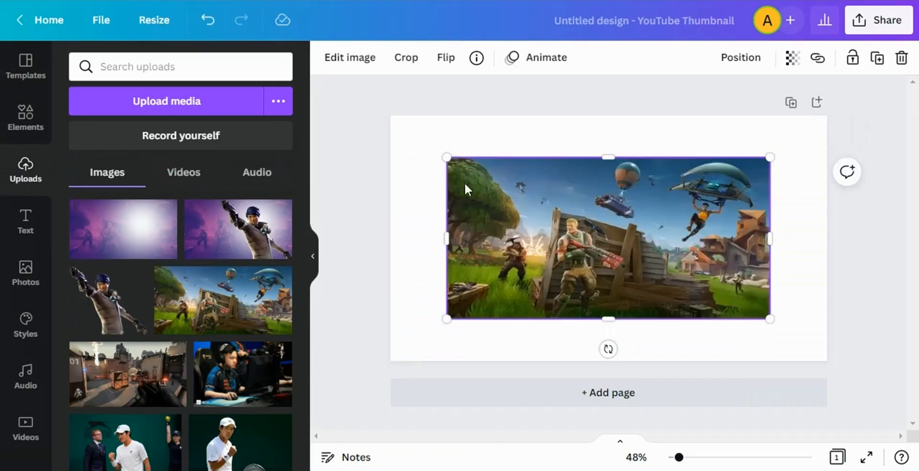
right_click(515, 195)
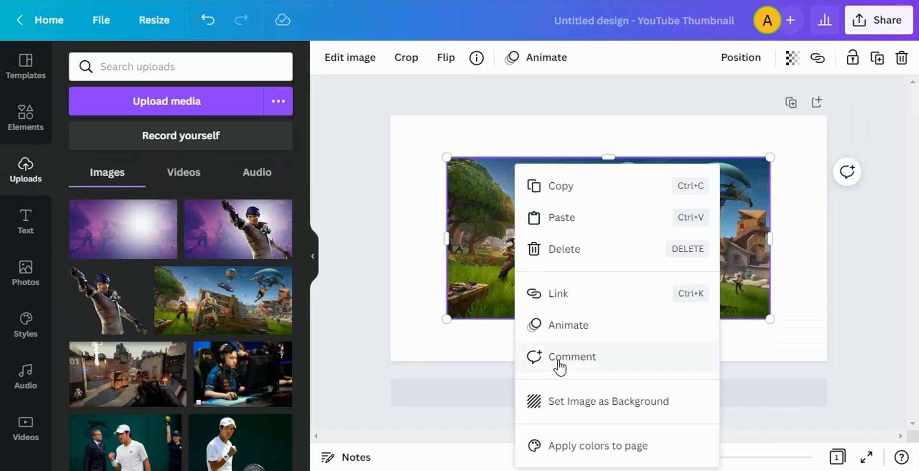
left_click(560, 400)
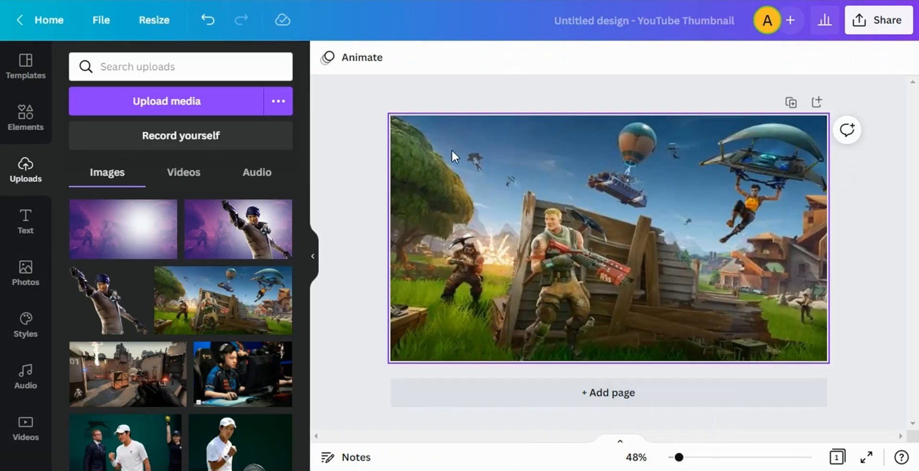
- Apply the Pop duotone effect to the background image
left_click(376, 54)
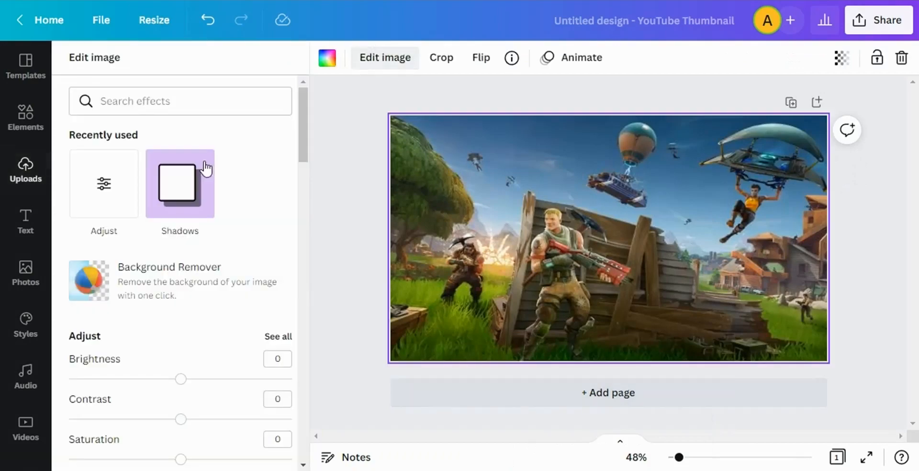
scroll(206, 168, "down", 15)
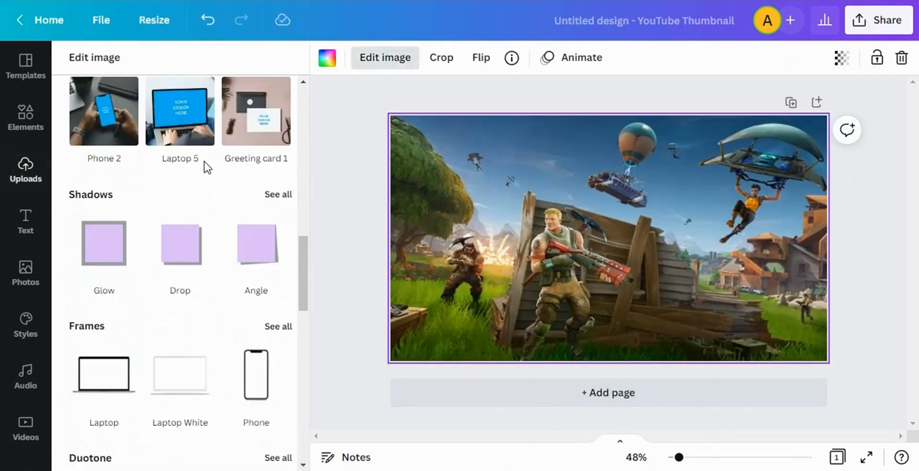
scroll(207, 168, "down", 5)
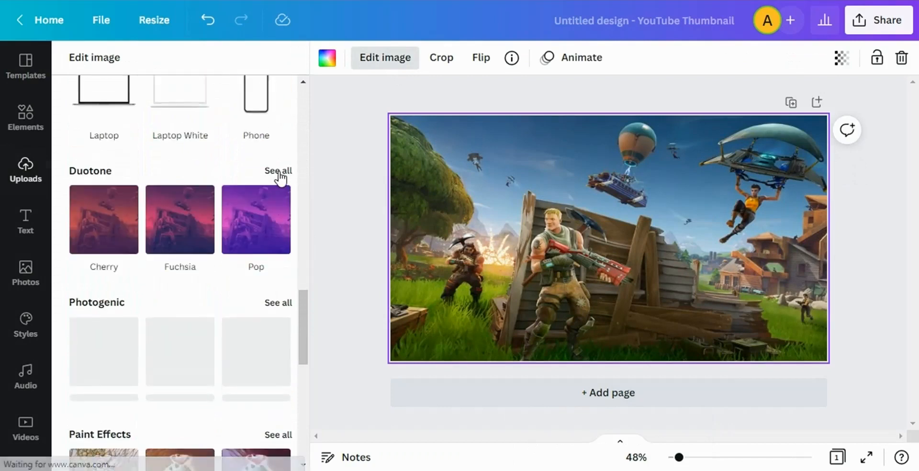
left_click(279, 172)
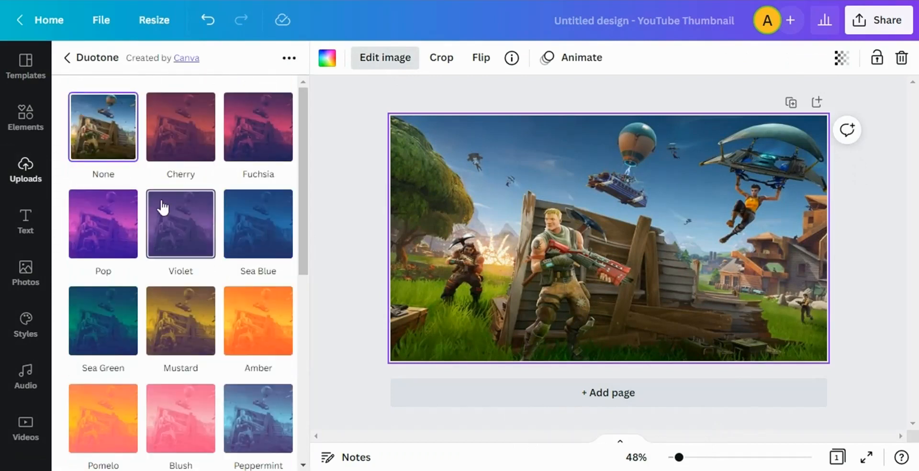
left_click(99, 234)
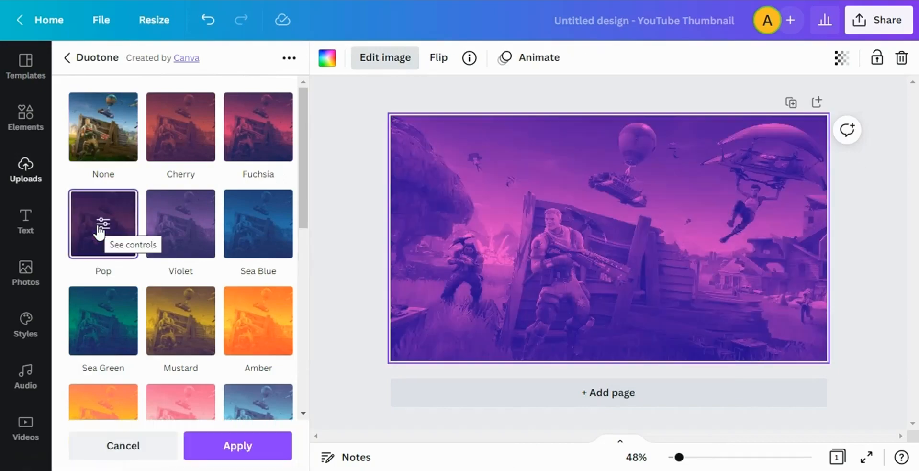
left_click(229, 453)
- Set the background image's blur to 5 and finish editing the image
scroll(249, 143, "down", 5)
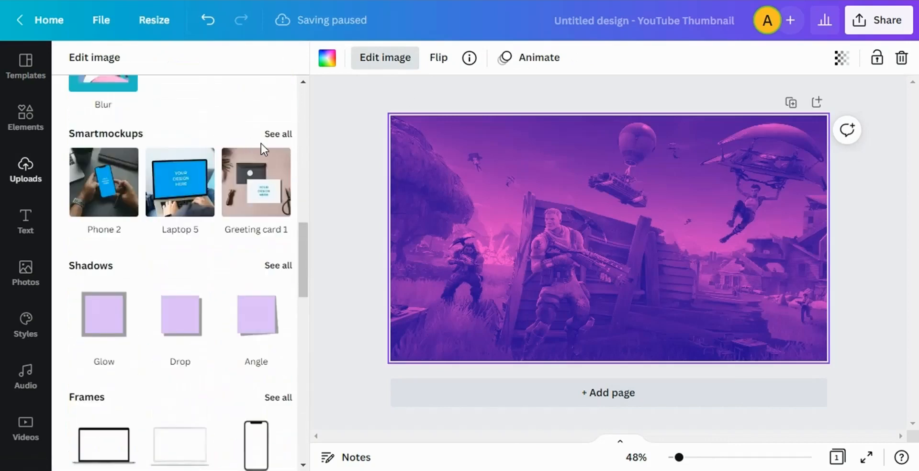
scroll(262, 149, "up", 10)
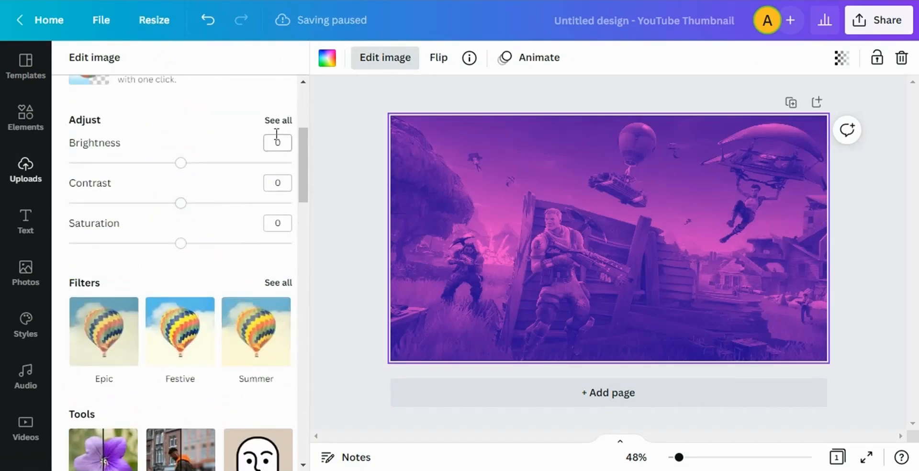
scroll(277, 134, "down", 10)
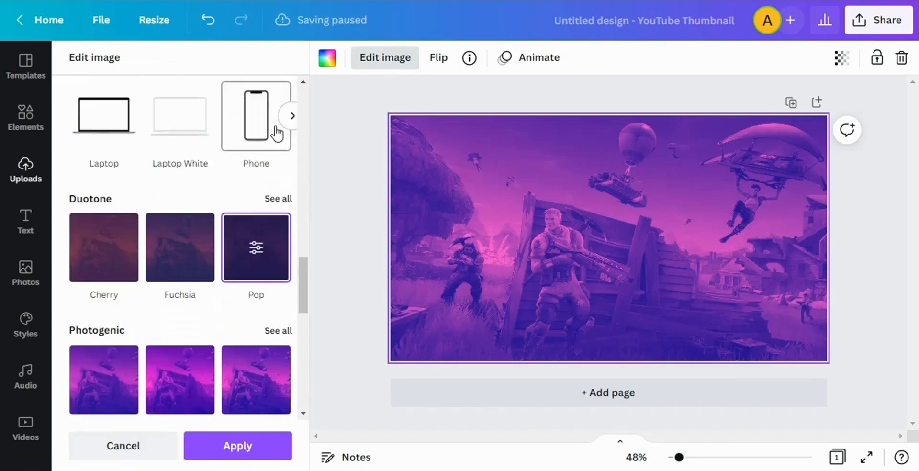
scroll(187, 211, "up", 10)
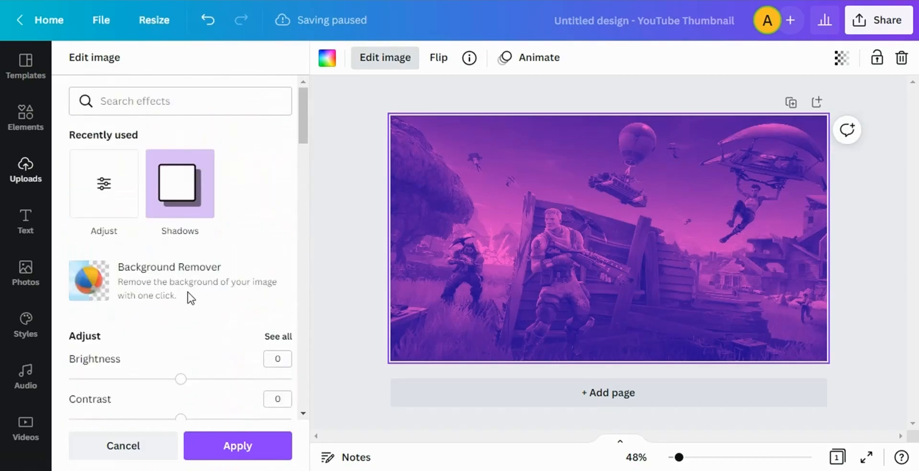
scroll(189, 299, "down", 2)
left_click(279, 194)
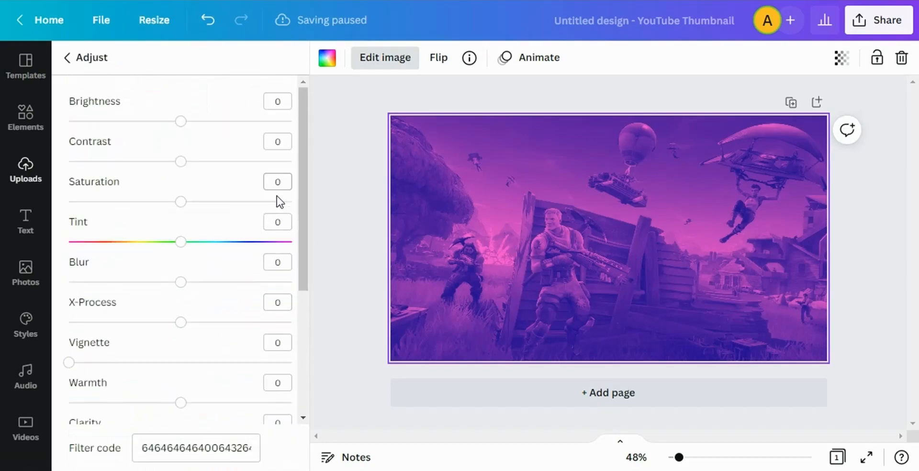
left_click_drag(181, 286, 189, 289)
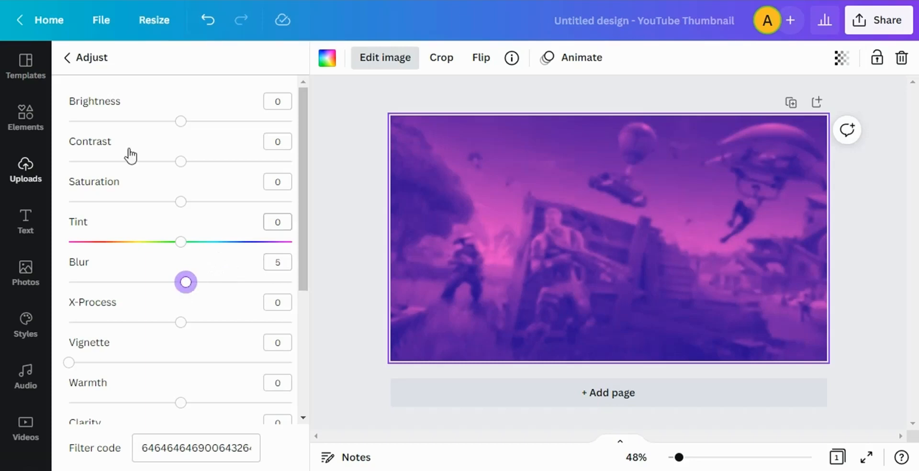
left_click(86, 58)
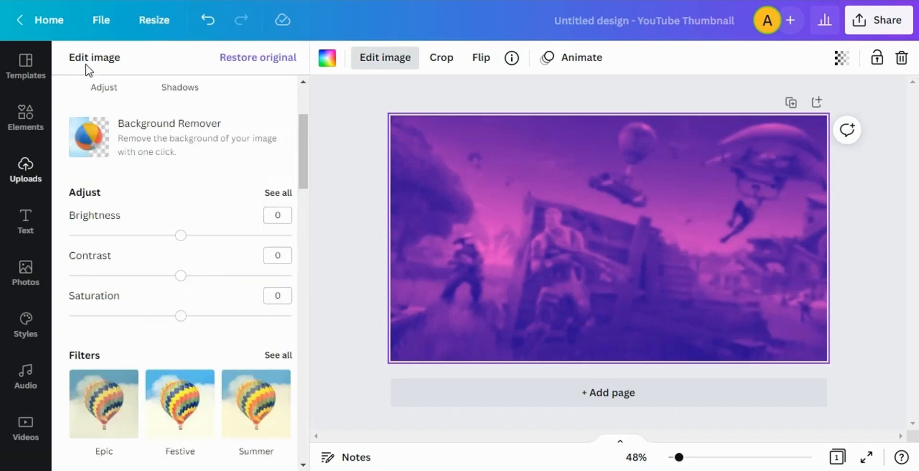
left_click(341, 222)
- Add the uploaded gun-aiming character cutout and enlarge it to the full page height on the right side of the thumbnail
left_click(116, 328)
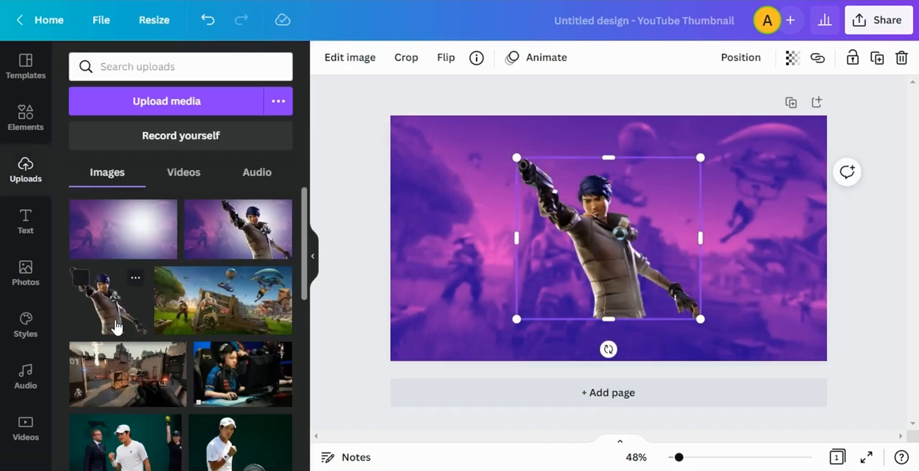
left_click_drag(611, 245, 697, 255)
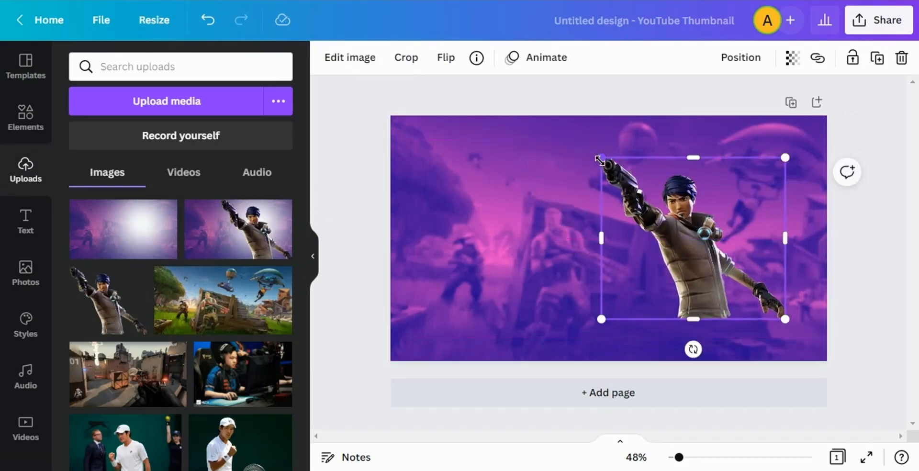
left_click_drag(599, 160, 555, 116)
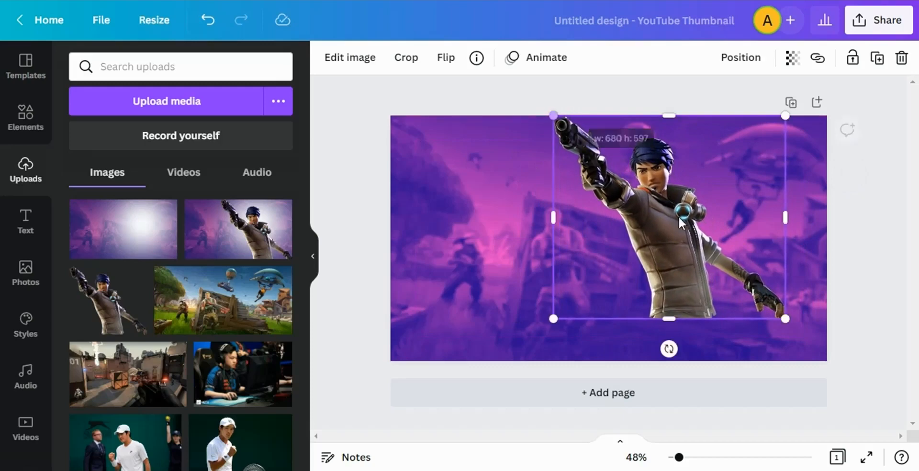
left_click_drag(784, 321, 818, 357)
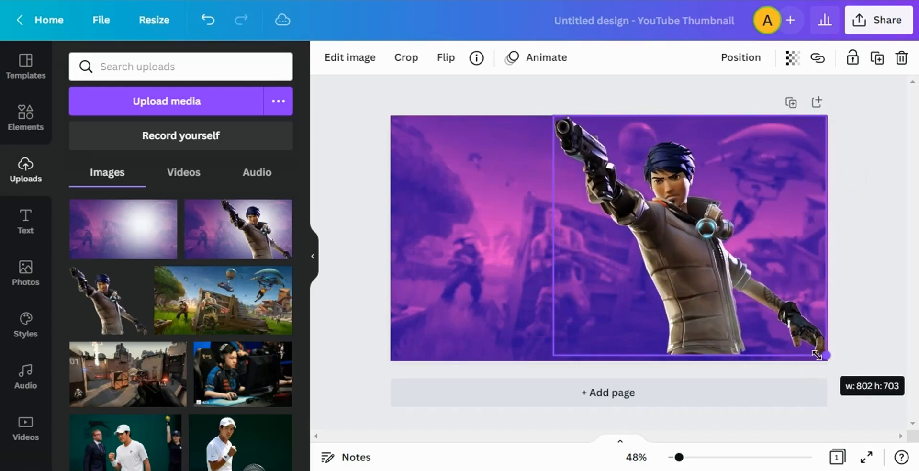
left_click_drag(552, 354, 547, 360)
left_click(457, 265)
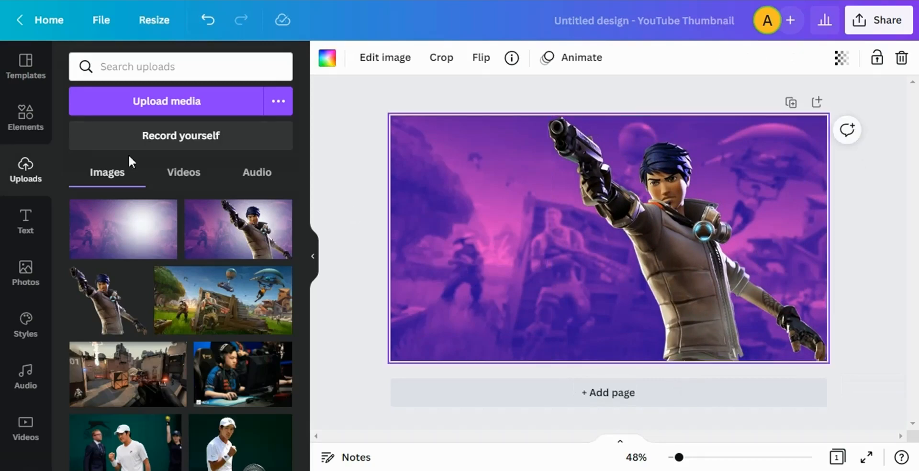
- Search the elements for "radial light" and look through the results for a suitable glow graphic
left_click(29, 126)
left_click(149, 64)
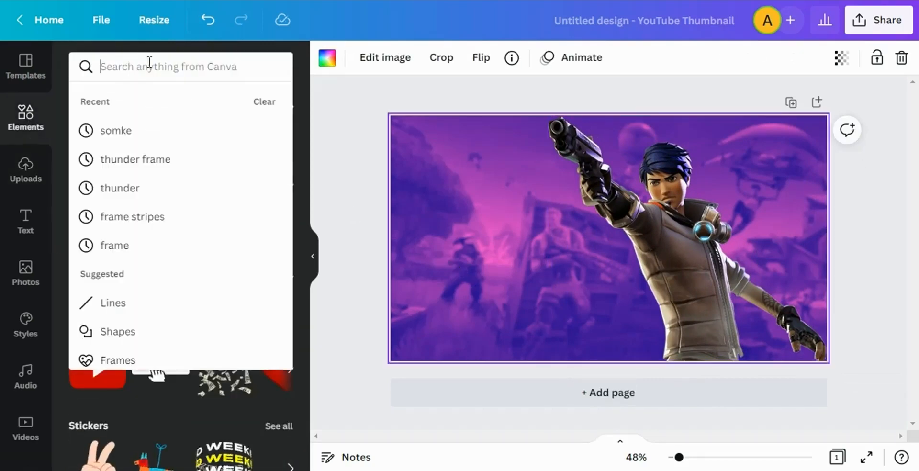
type("rad")
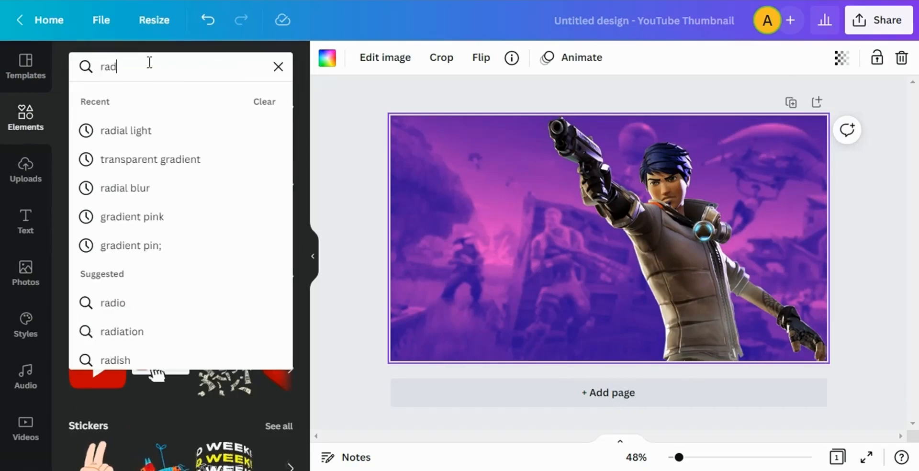
left_click(161, 130)
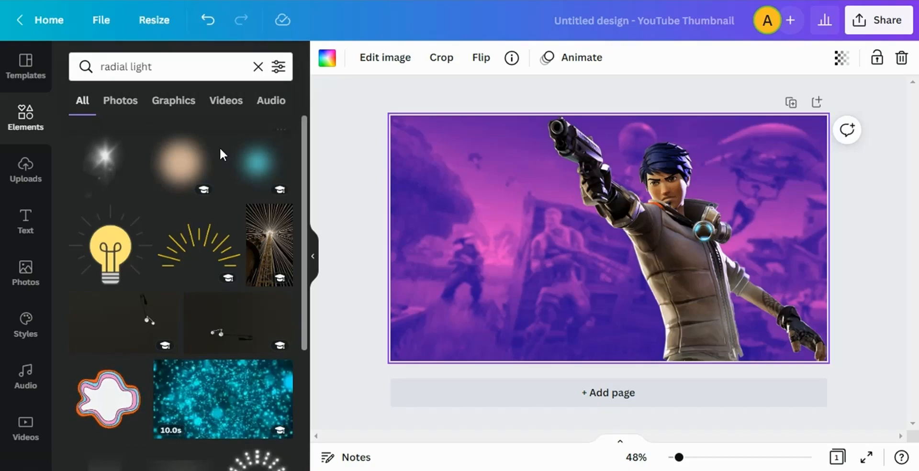
scroll(218, 151, "down", 7)
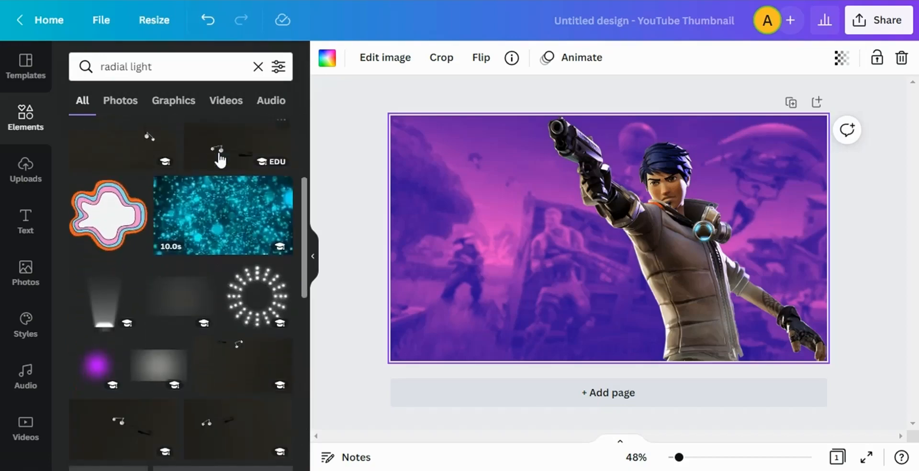
scroll(217, 151, "down", 8)
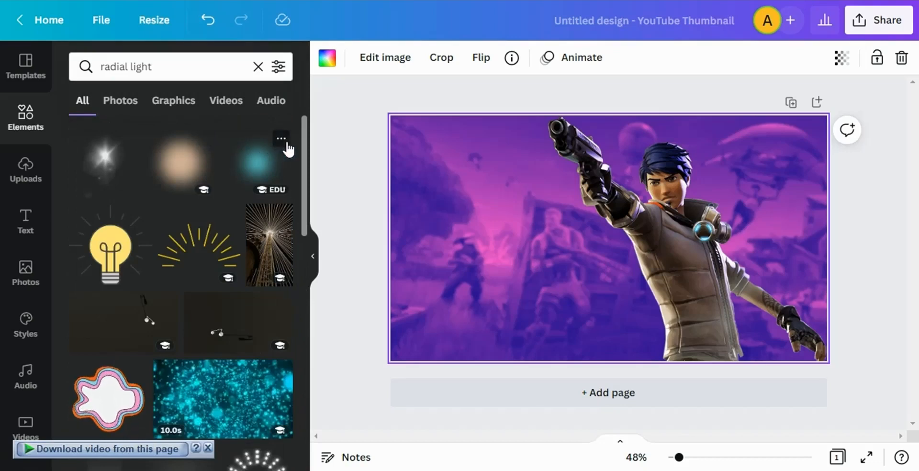
- Look through the magic recommendations for the teal radial glow, and return to the search results
left_click(282, 139)
scroll(312, 230, "down", 3)
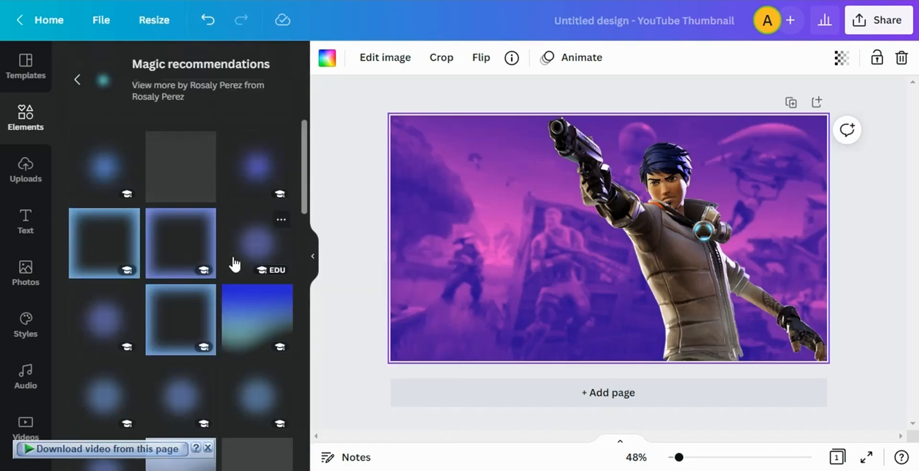
scroll(234, 263, "down", 10)
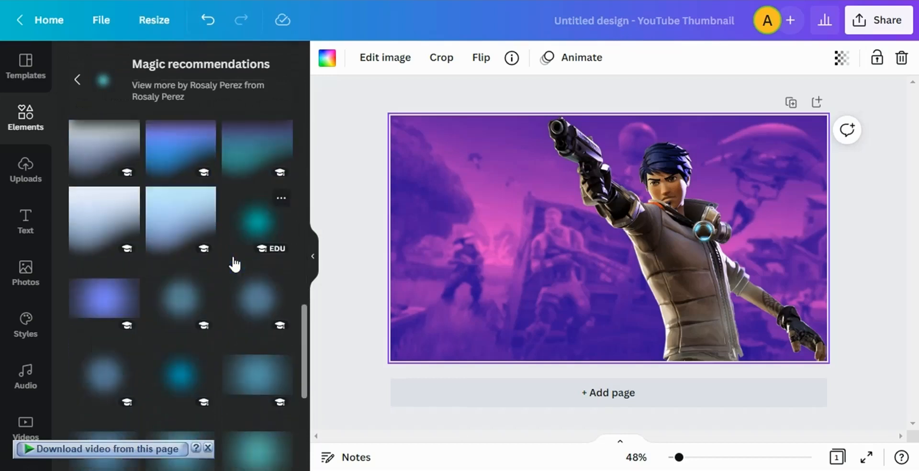
left_click(77, 79)
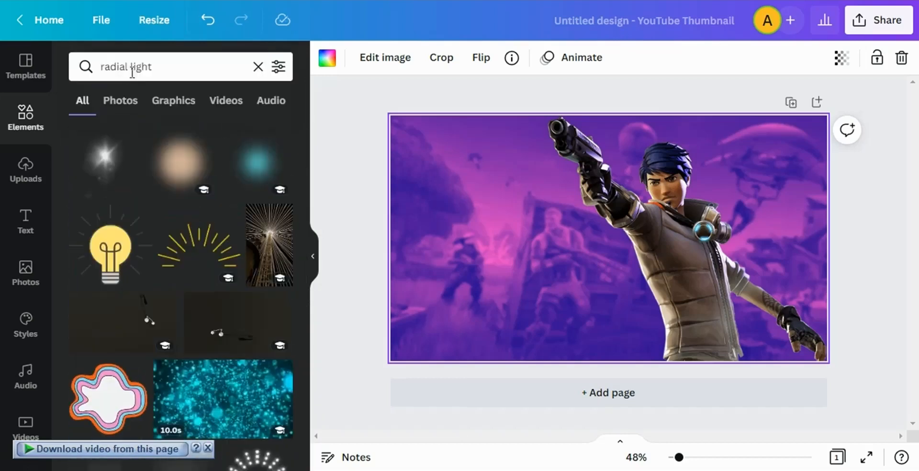
- Search the elements for "radial light white" and add the small round white glow to the page
left_click(171, 77)
type("white")
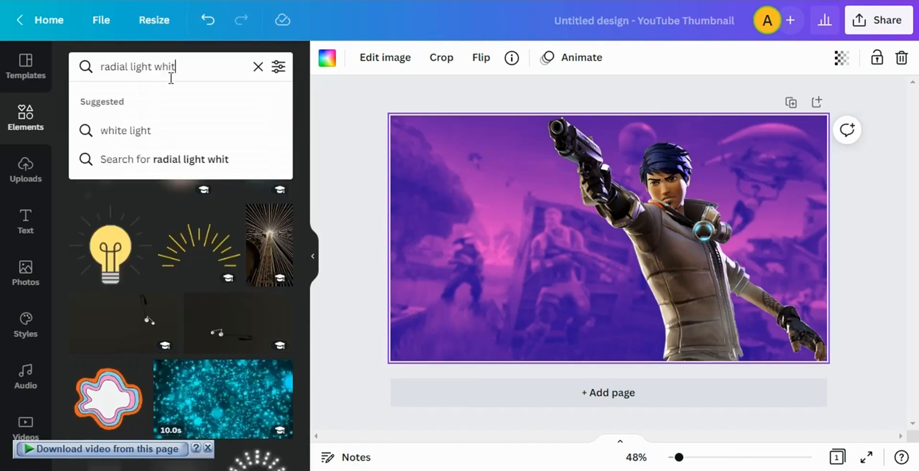
key("Return")
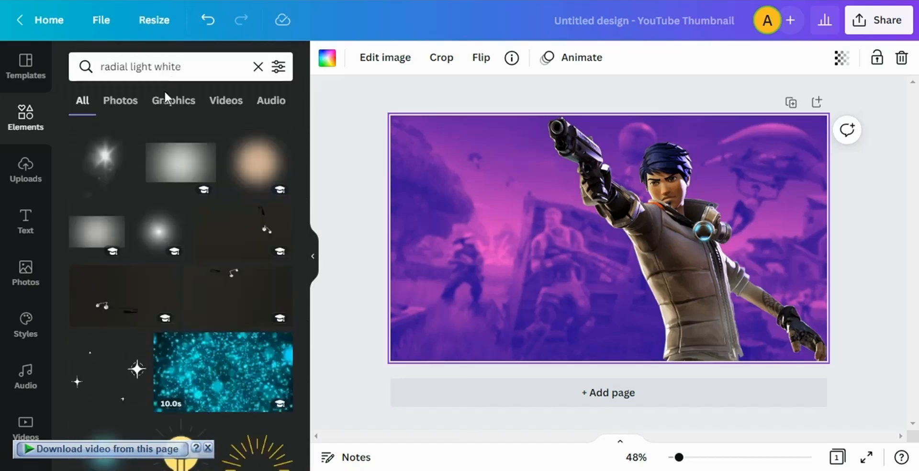
left_click(158, 240)
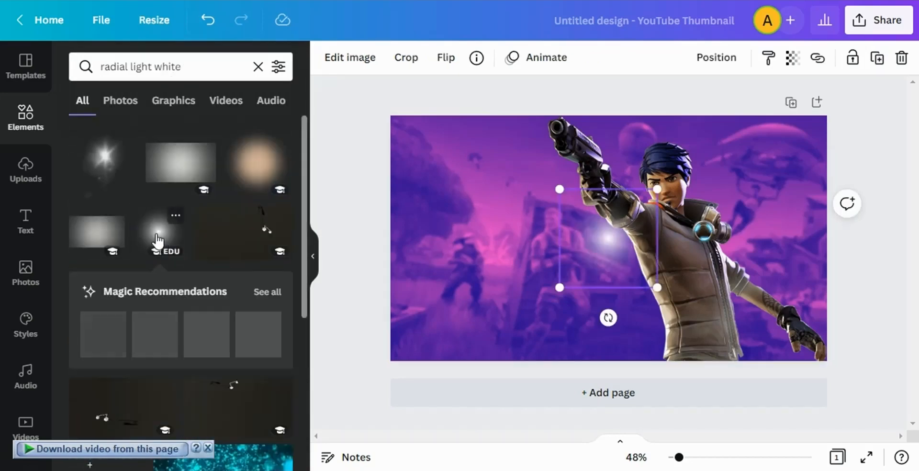
left_click(269, 290)
- Enlarge the white glow to about 1,128 px square and centre it over the character's head and chest
left_click_drag(599, 243, 637, 251)
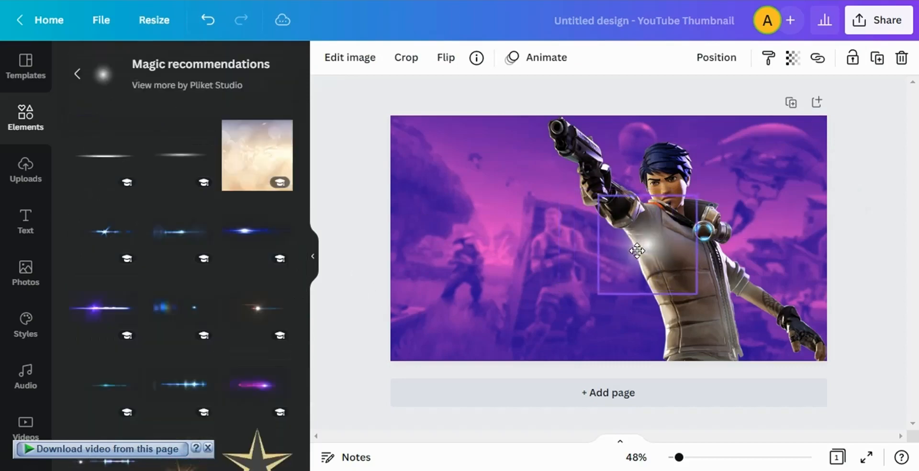
left_click_drag(599, 195, 571, 168)
left_click_drag(696, 294, 785, 383)
left_click_drag(684, 278, 688, 209)
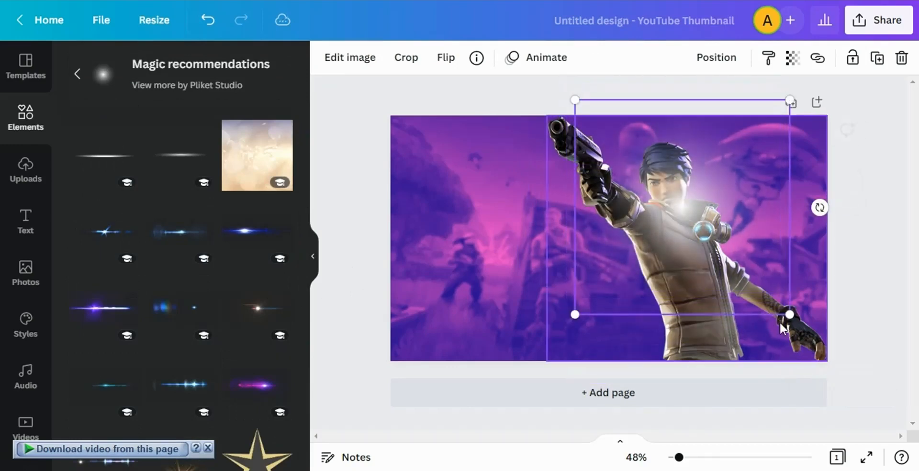
left_click_drag(790, 315, 850, 392)
left_click_drag(717, 258, 676, 218)
left_click_drag(532, 343, 420, 436)
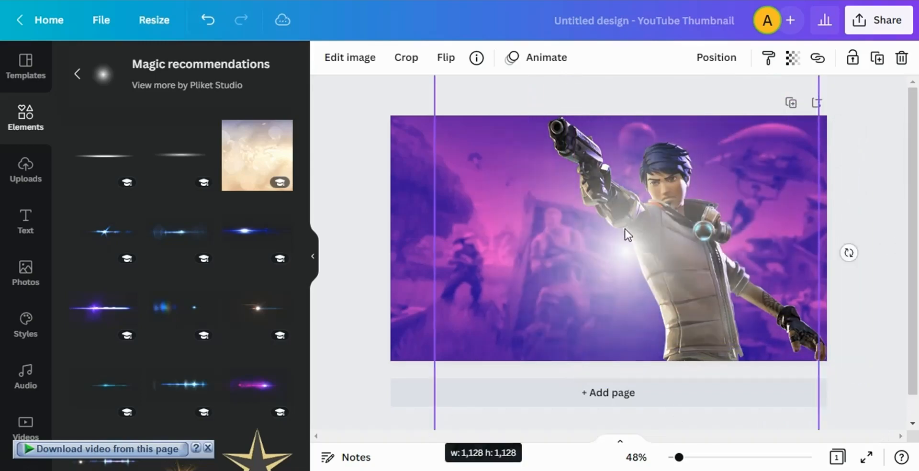
left_click_drag(626, 231, 672, 195)
- Look through the glow's magic recommendations and the "radial light white" results for another glow graphic
scroll(246, 264, "down", 10)
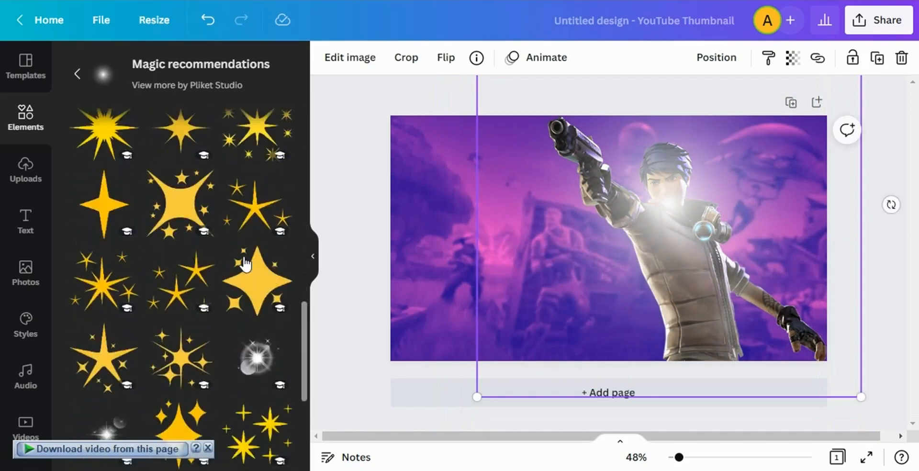
left_click(77, 75)
scroll(223, 234, "down", 10)
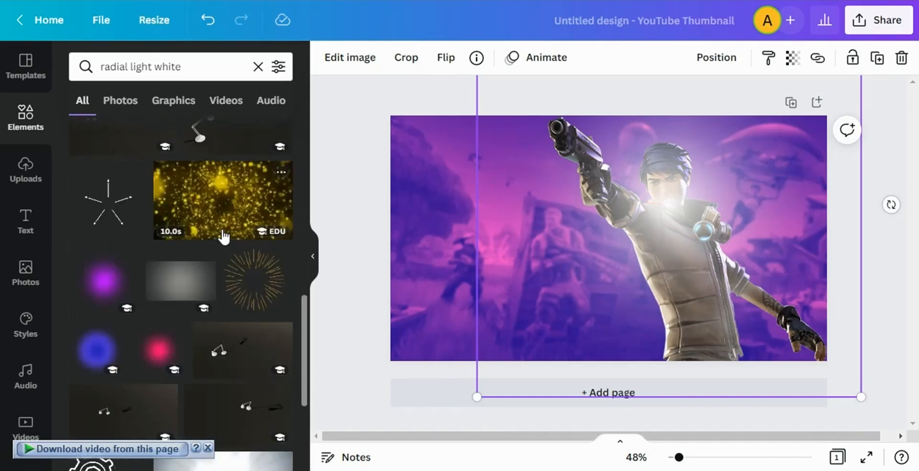
scroll(222, 229, "down", 10)
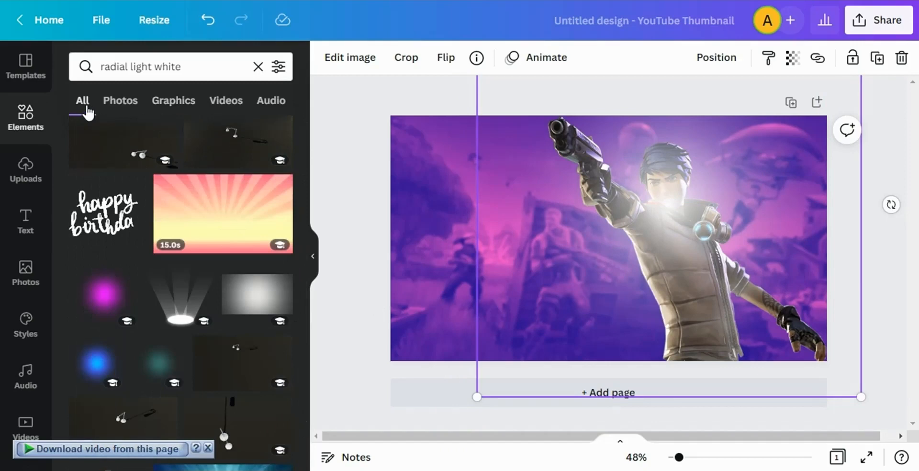
- Clear the search and add the brighter white radial glow from the recently used elements
left_click(258, 67)
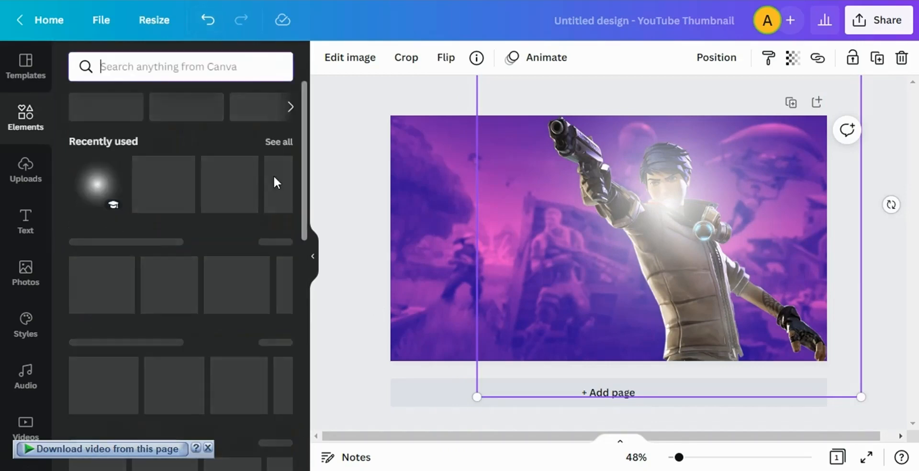
left_click(280, 142)
scroll(271, 275, "down", 3)
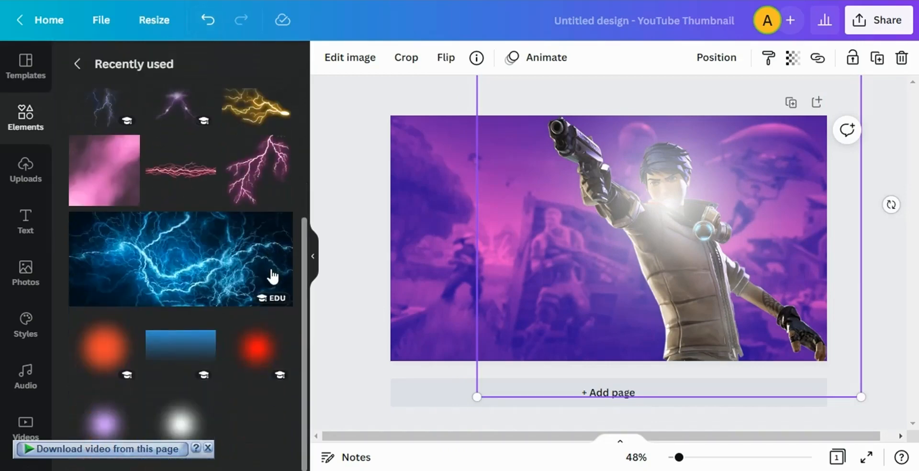
left_click(180, 423)
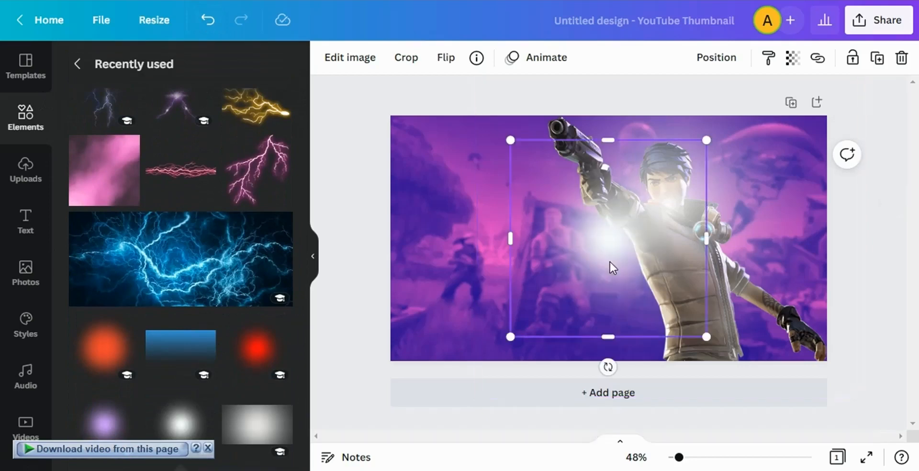
- Move the brighter glow to the left part of the page and send the large soft glow behind the character
left_click_drag(610, 261, 522, 239)
left_click_drag(697, 206, 697, 190)
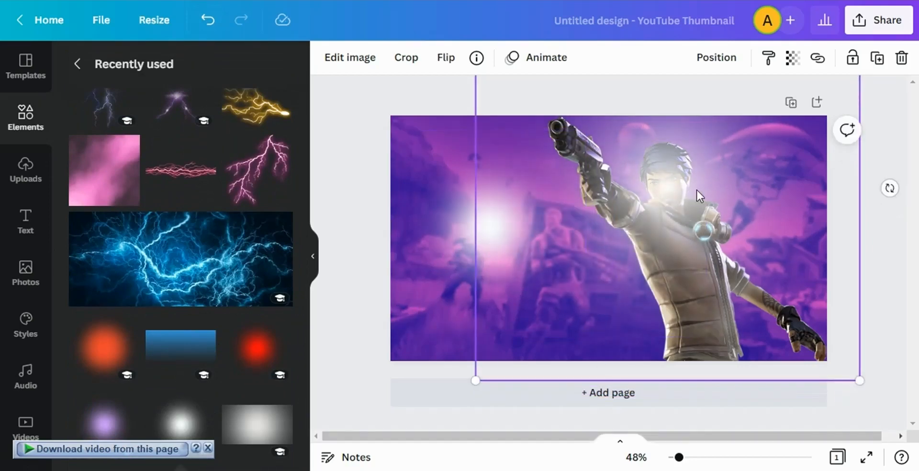
key("ctrl+[")
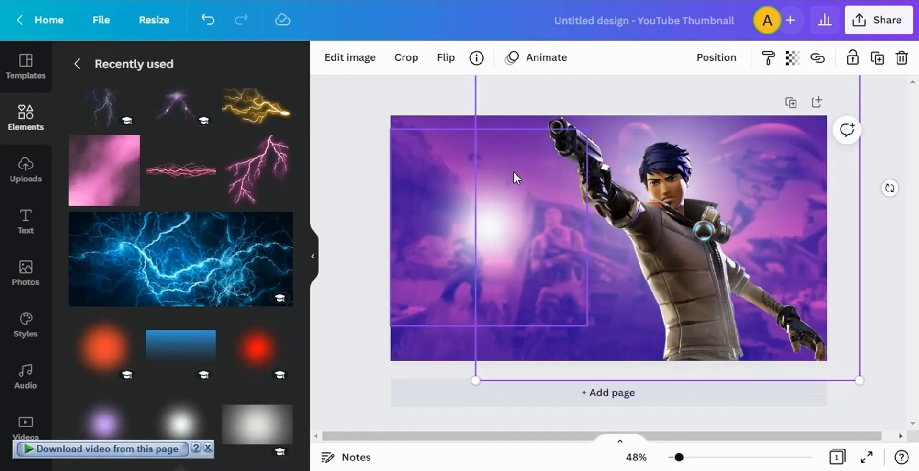
- Duplicate the page and delete the large soft glow from page 2
left_click(791, 102)
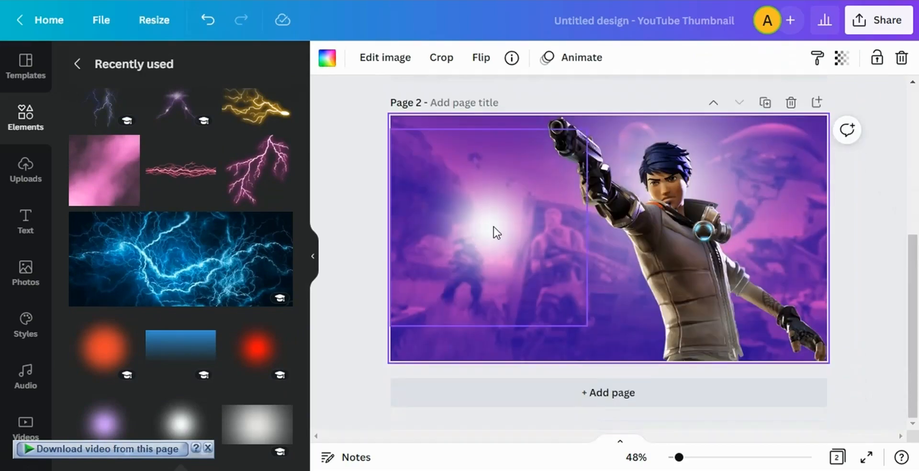
left_click(737, 164)
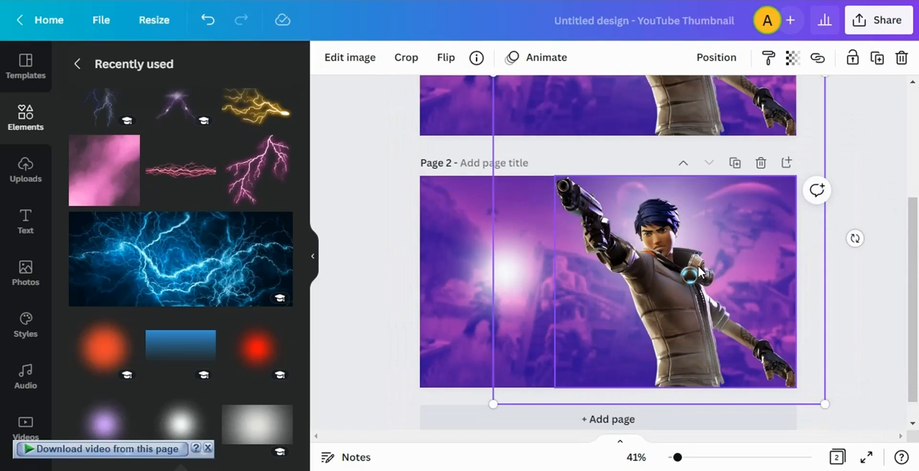
key("Delete")
- Enlarge page 2's bright glow to about two thirds of the page width and centre it over the character's face
left_click_drag(499, 279, 675, 257)
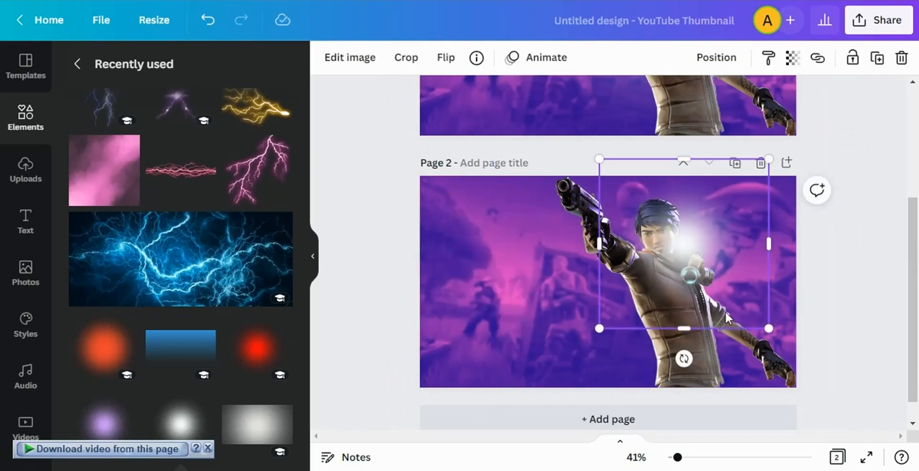
mouse_move(725, 311)
left_mouse_down()
mouse_move(699, 299)
mouse_move(690, 309)
mouse_move(710, 307)
left_mouse_up()
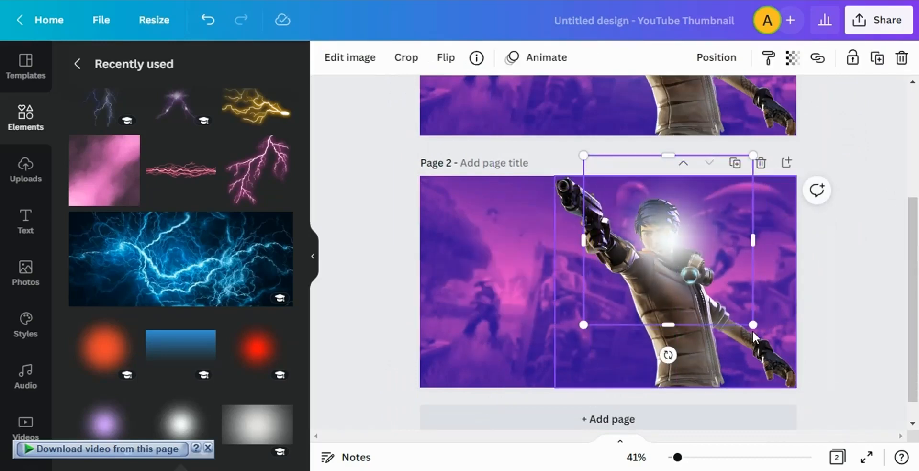
left_click_drag(753, 330, 809, 386)
left_click_drag(583, 379, 568, 392)
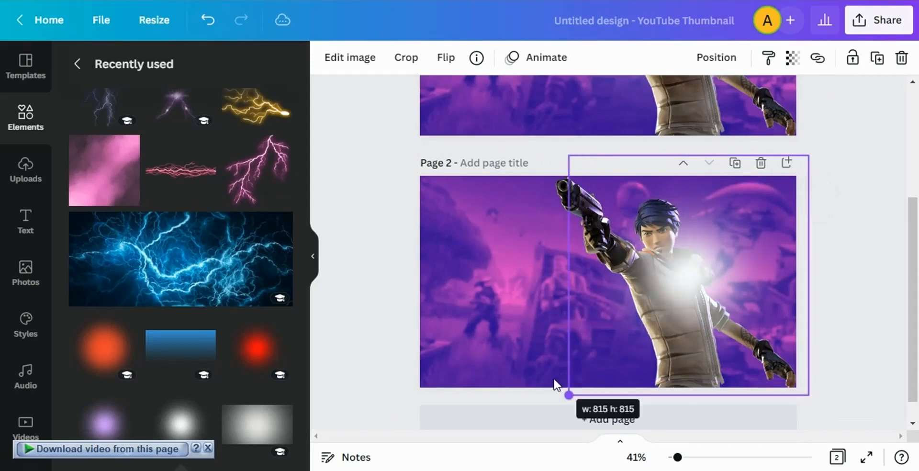
left_click_drag(669, 293, 645, 263)
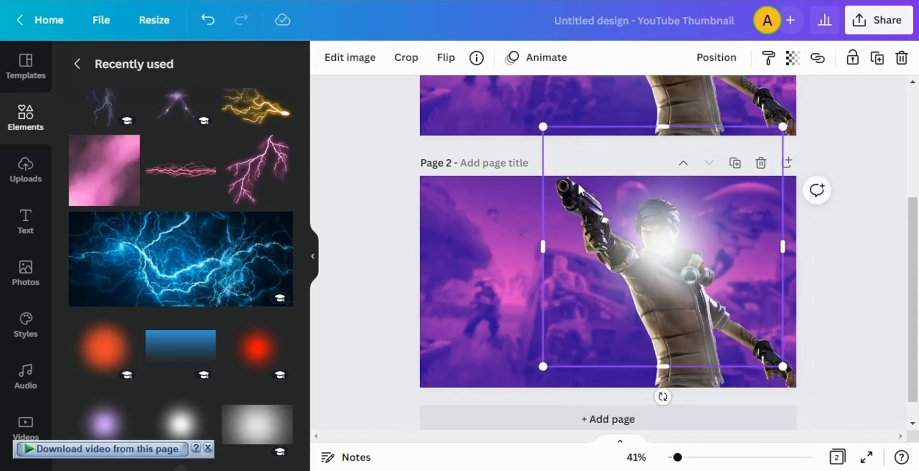
left_click_drag(536, 377, 526, 390)
left_click_drag(656, 281, 661, 263)
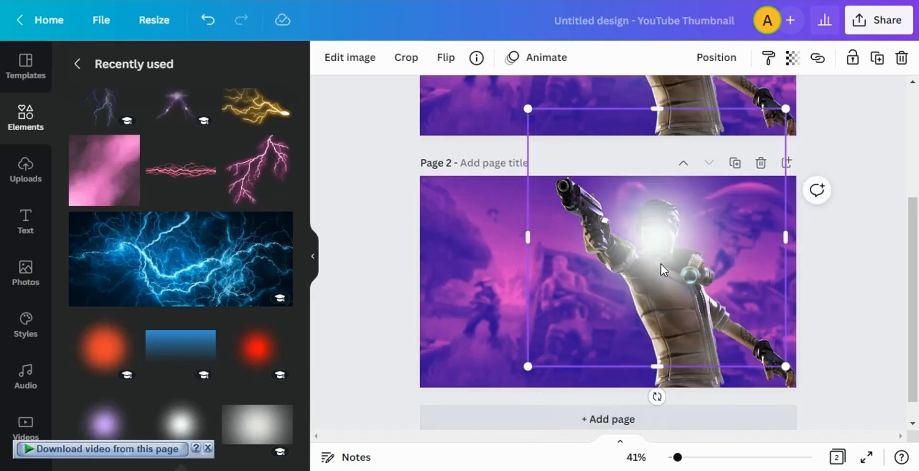
- Send the bright glow on page 2 backward so it sits behind the character
key("ctrl+[")
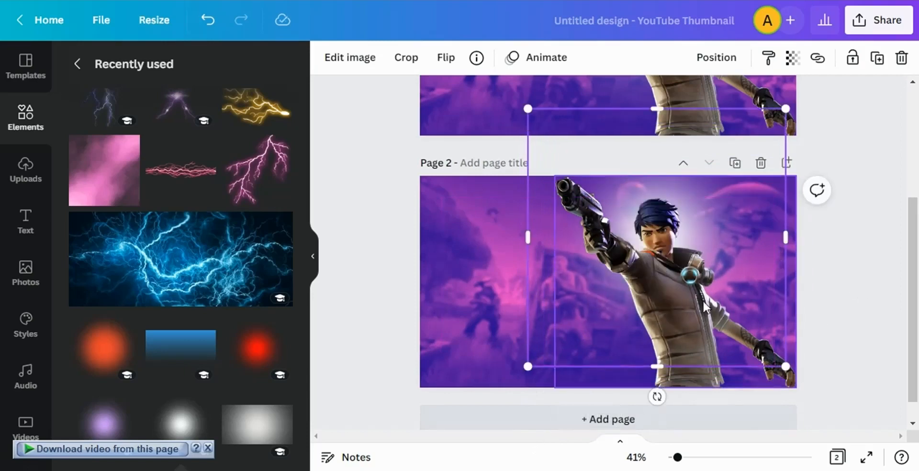
scroll(839, 285, "up", 3)
scroll(837, 283, "down", 3)
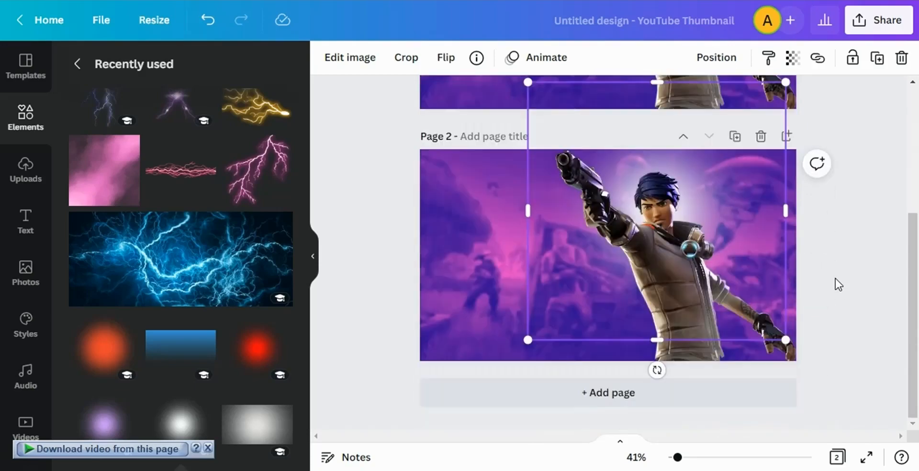
- Delete the bright glow from the left part of page 1 and compare the glow effects on both pages
scroll(814, 273, "up", 4)
left_click(531, 145)
key("Delete")
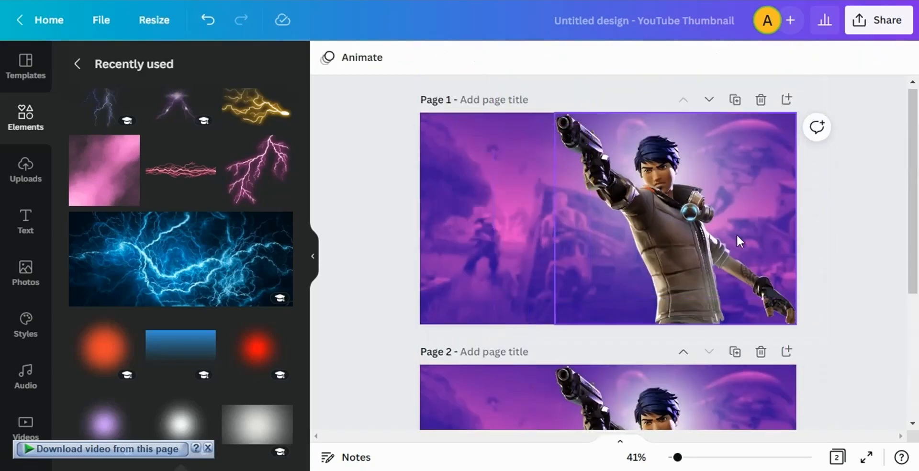
scroll(737, 235, "down", 5)
scroll(740, 283, "up", 4)
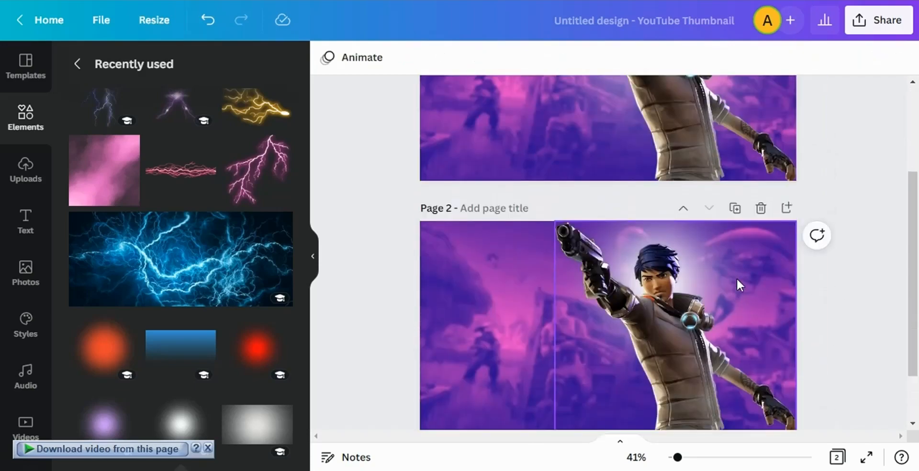
scroll(738, 277, "down", 4)
- Move the character on page 2 to the left and crop the exposed white glow tightly on all four sides
left_click(688, 283)
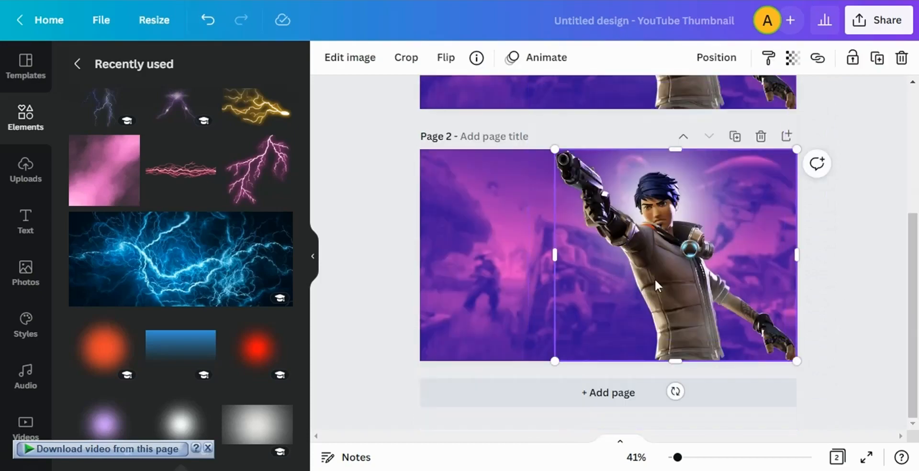
left_click_drag(656, 286, 632, 260)
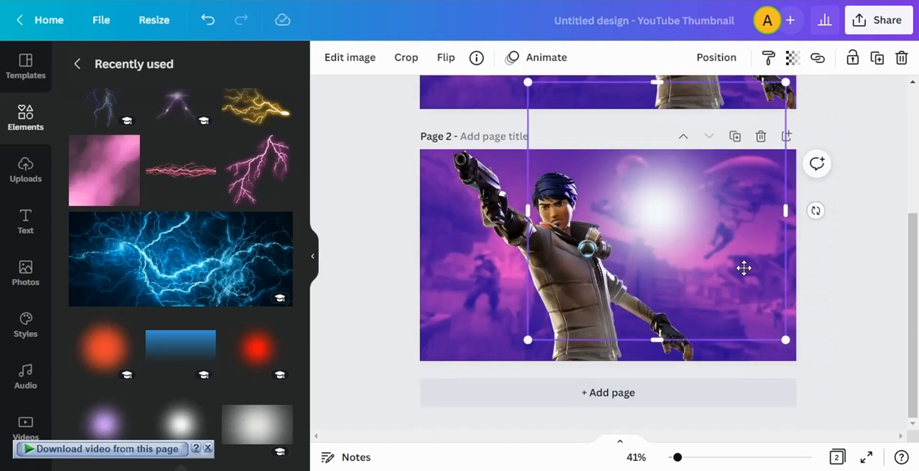
left_click_drag(744, 268, 797, 313)
left_click_drag(839, 257, 776, 249)
left_click_drag(580, 249, 657, 250)
left_click_drag(716, 126, 719, 177)
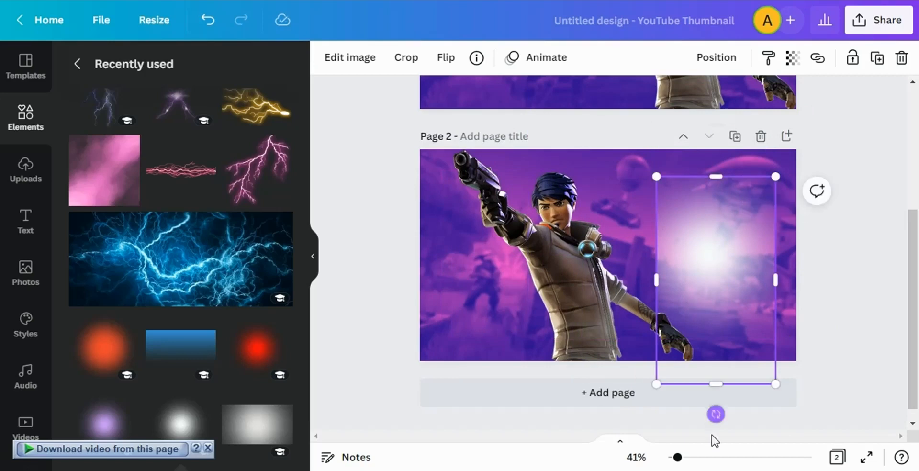
left_click_drag(715, 383, 712, 314)
- Enlarge the cropped glow, extend its lower edge past the page and place it over the page's right half
left_click_drag(777, 315, 835, 368)
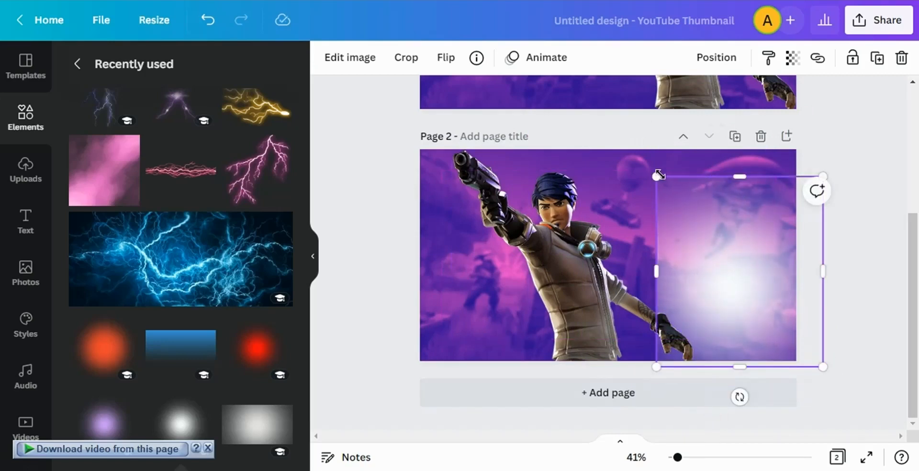
left_click_drag(652, 174, 612, 152)
left_click_drag(706, 273, 679, 250)
left_click_drag(692, 339, 690, 364)
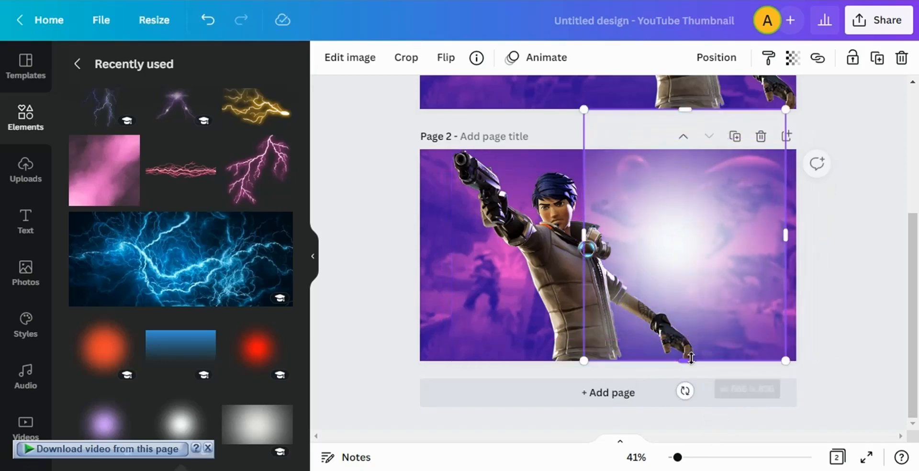
left_click_drag(786, 363, 807, 359)
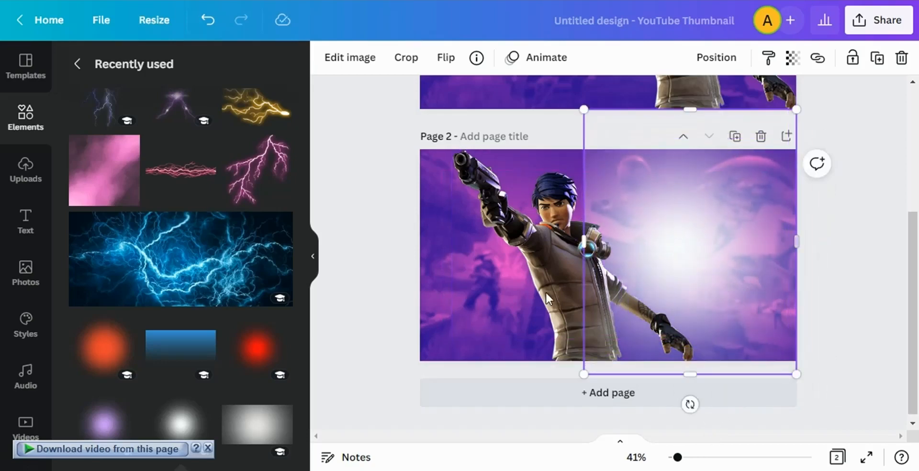
- Move the character back over the glow on the right and extend the glow's left side to the page's left edge
left_click_drag(560, 288, 647, 289)
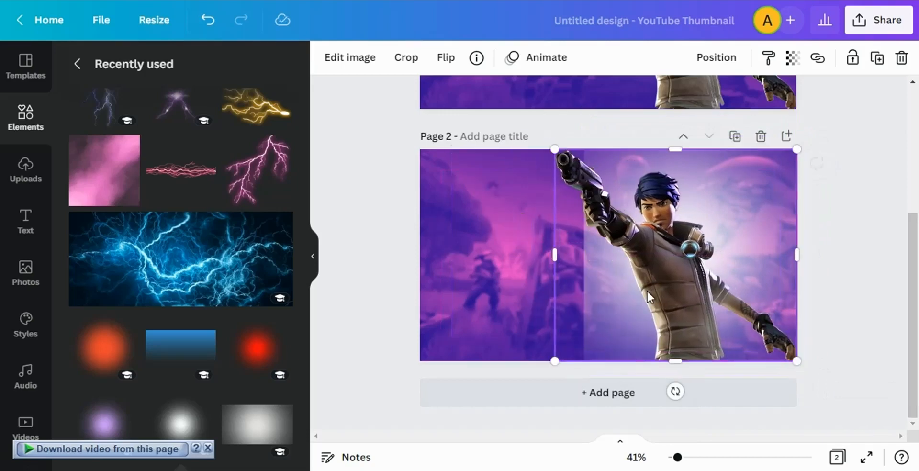
left_click(615, 276)
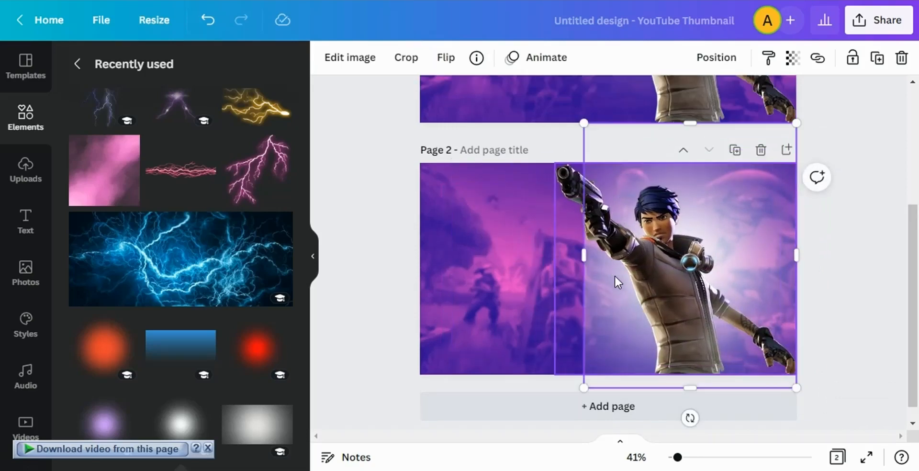
left_click_drag(583, 259, 421, 262)
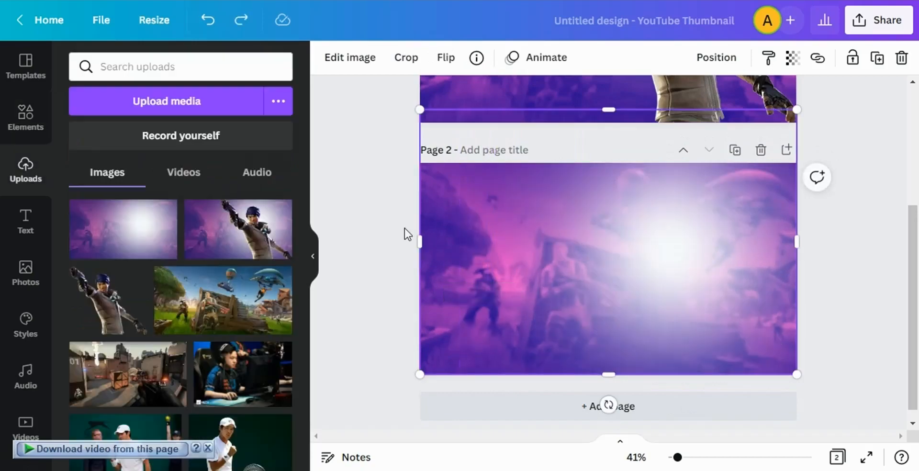
scroll(533, 245, "up", 3)
scroll(533, 245, "down", 3)
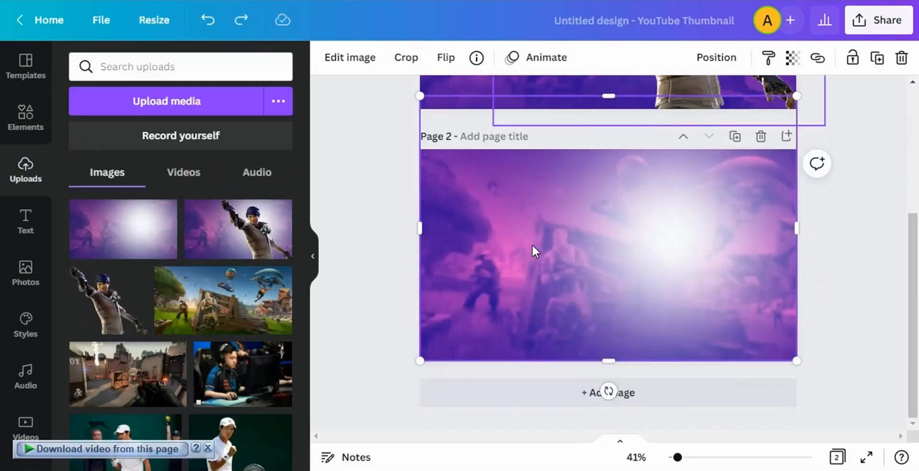
- Download only page 2 as a PNG file and save it on the desktop as 3
left_click(883, 20)
left_click(759, 382)
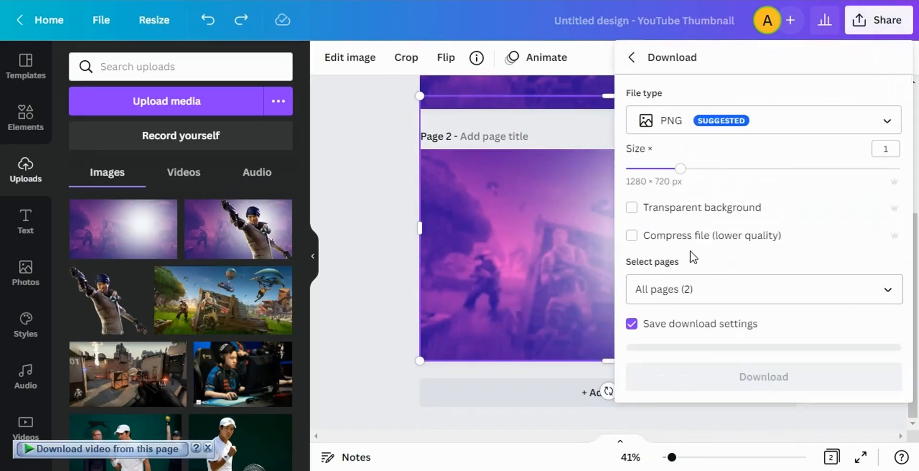
left_click(697, 292)
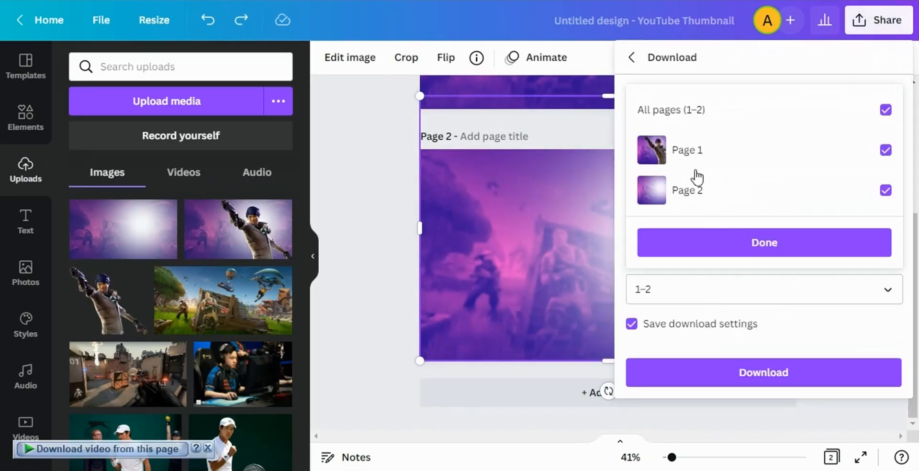
left_click(716, 155)
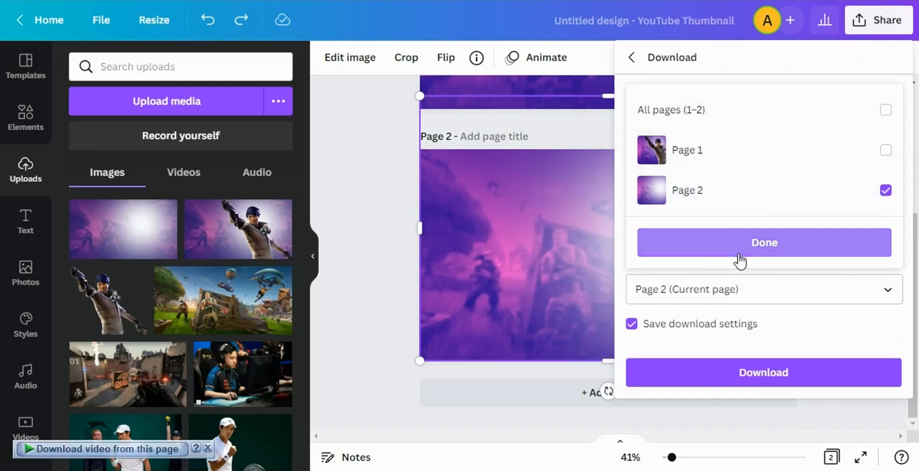
left_click(736, 244)
left_click(739, 382)
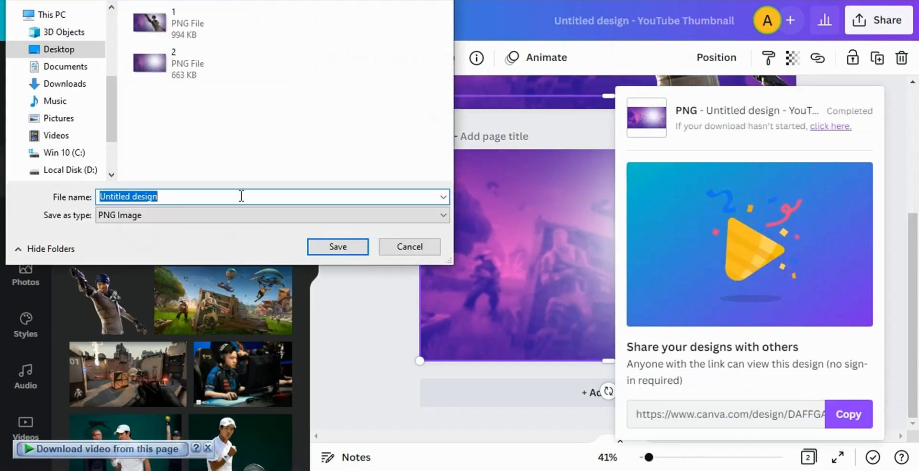
type("3")
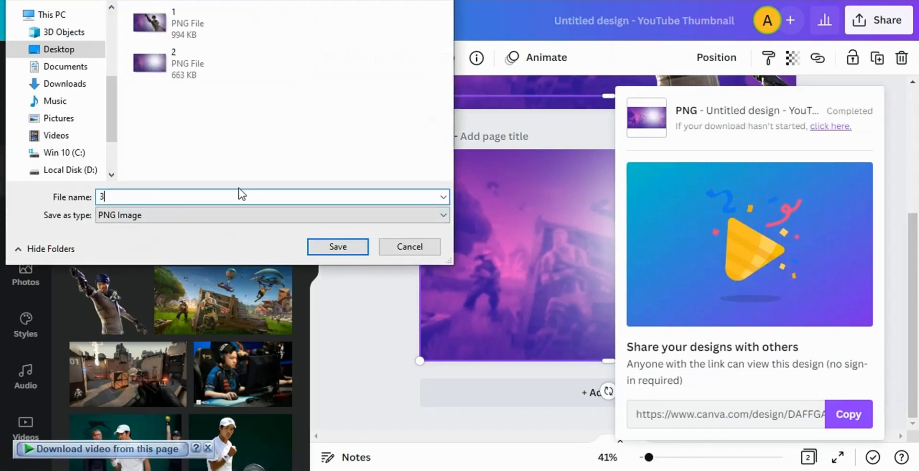
left_click(337, 247)
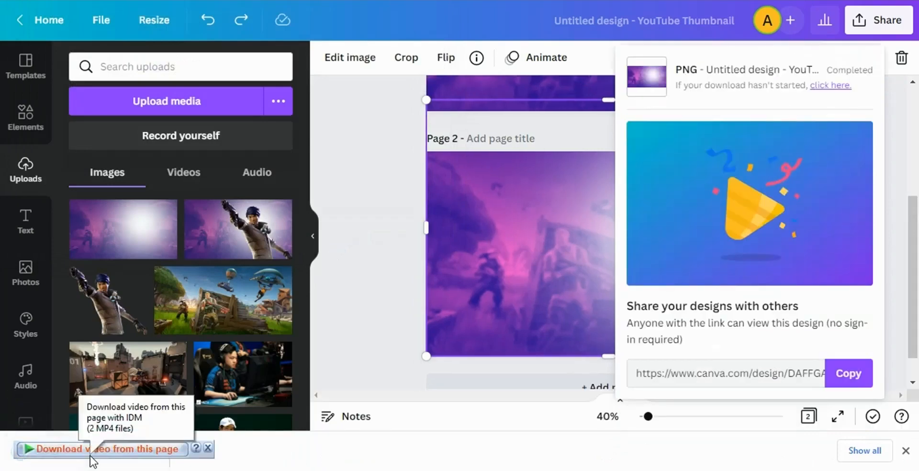
- Delete the image filling page 2 and replace it with the uploaded 3.png
left_click(208, 449)
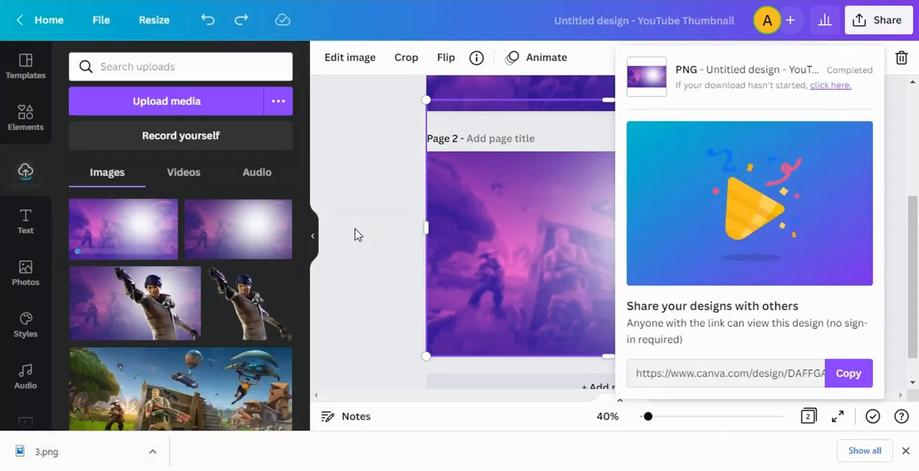
key("Delete")
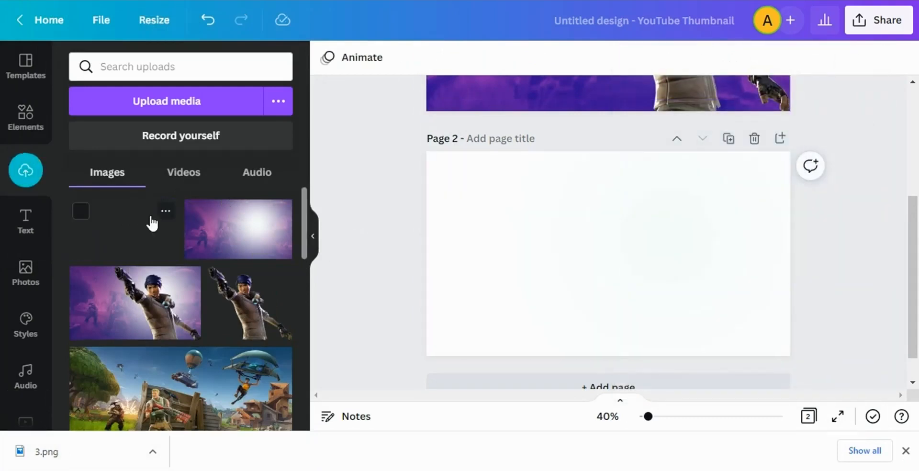
left_click(131, 230)
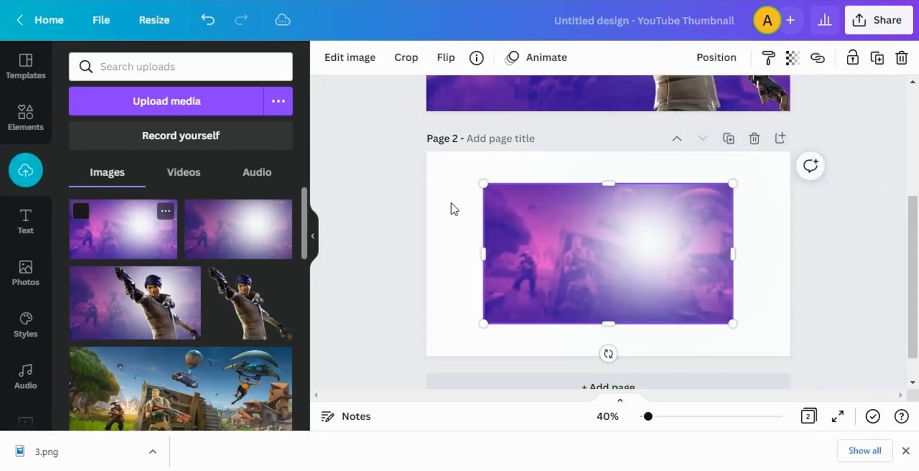
right_click(682, 231)
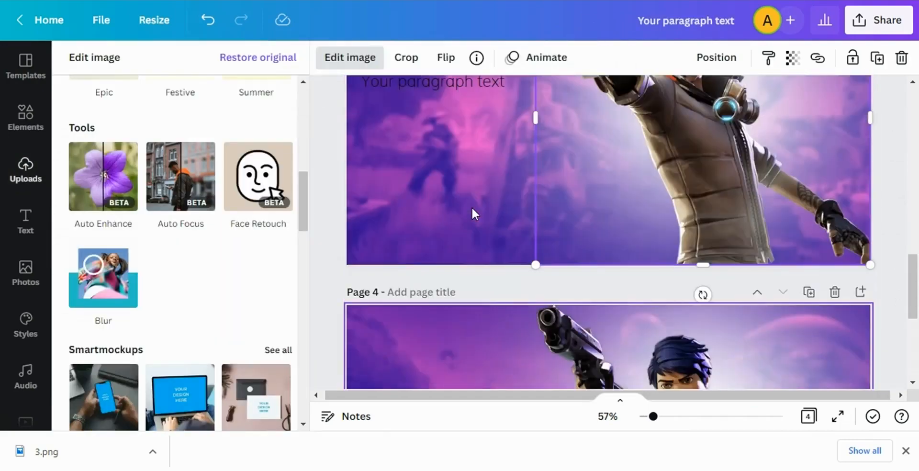
- Show all adjustments for the character image on page 3 and raise its brightness to 9
scroll(472, 213, "up", 1)
scroll(270, 175, "up", 10)
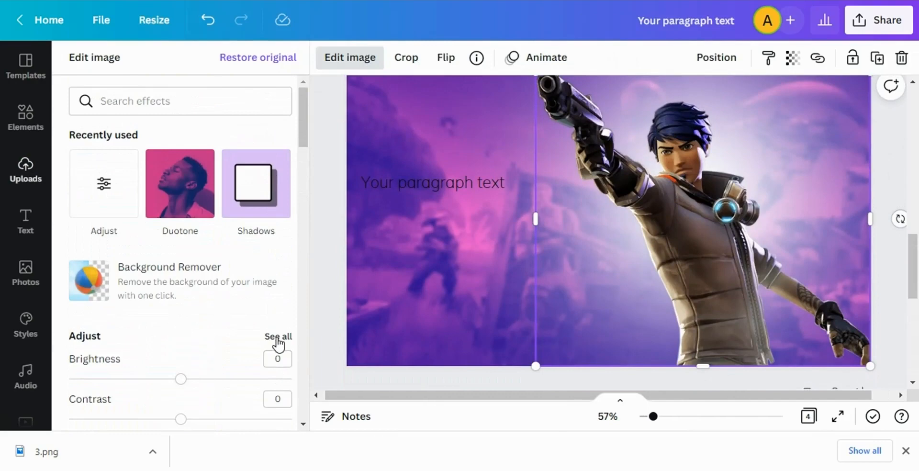
left_click(278, 337)
scroll(612, 283, "down", 1)
left_click_drag(181, 121, 193, 128)
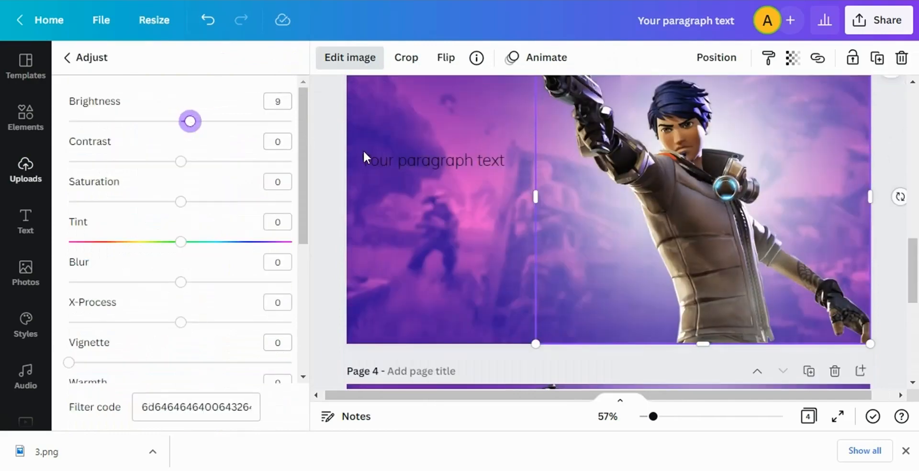
- Duplicate page 3 and select the character on the original page again
scroll(363, 150, "up", 10)
left_click(809, 180)
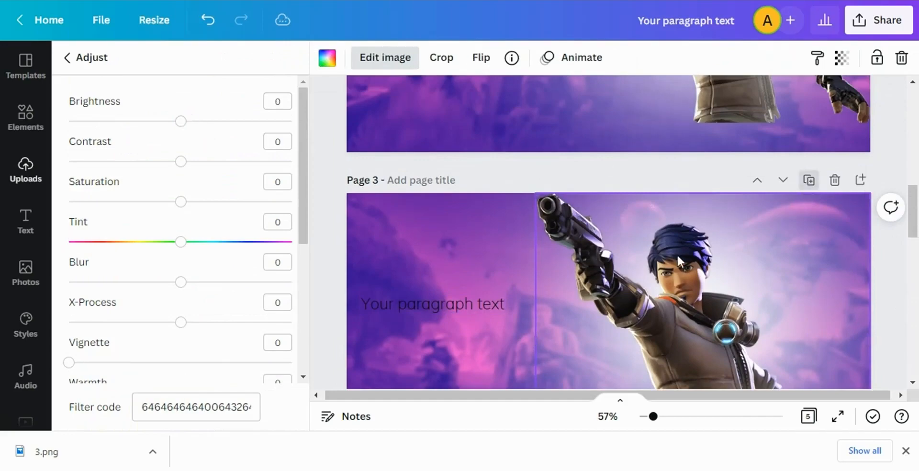
scroll(677, 254, "up", 4)
left_click(677, 254)
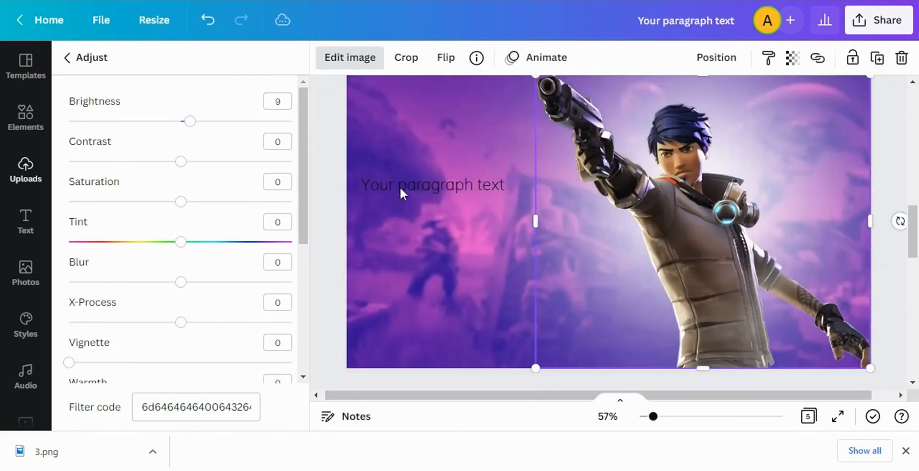
- Set the character's brightness to 20, contrast to 20 and saturation to 18
left_click_drag(191, 120, 204, 123)
left_click(196, 162)
left_click_drag(206, 168, 205, 164)
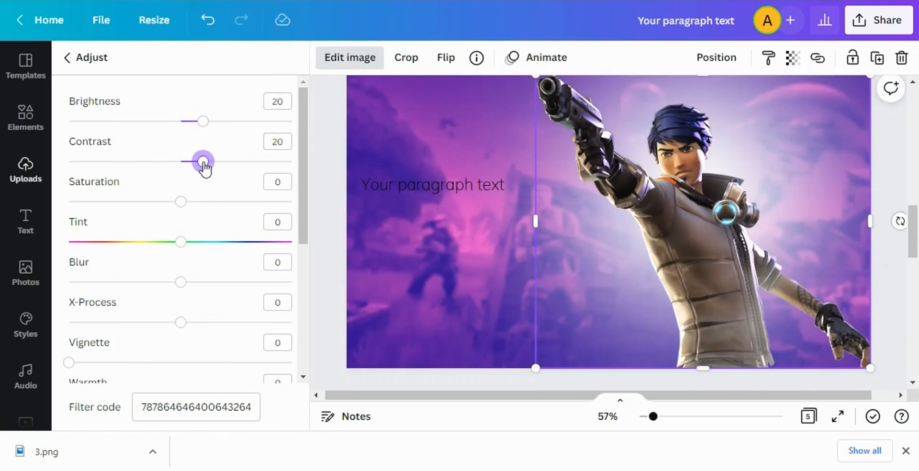
left_click(200, 202)
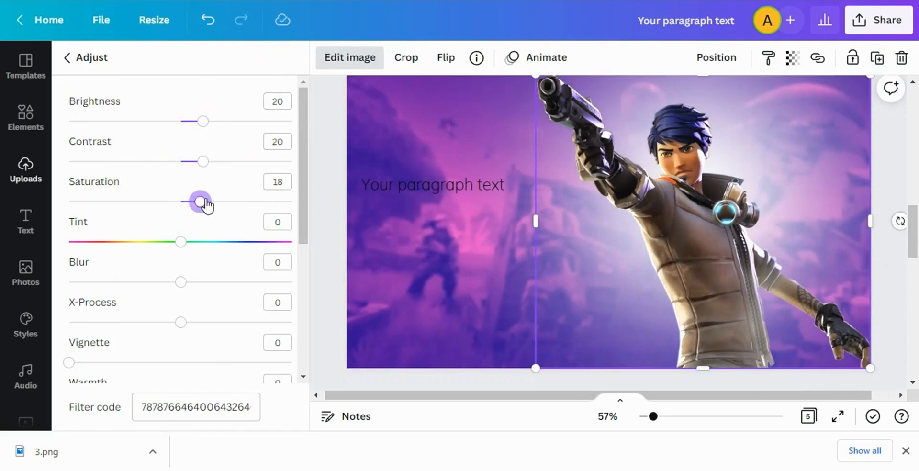
- Sharpen the character with a blur of -9 and set its warmth to 11
left_click_drag(198, 282, 171, 293)
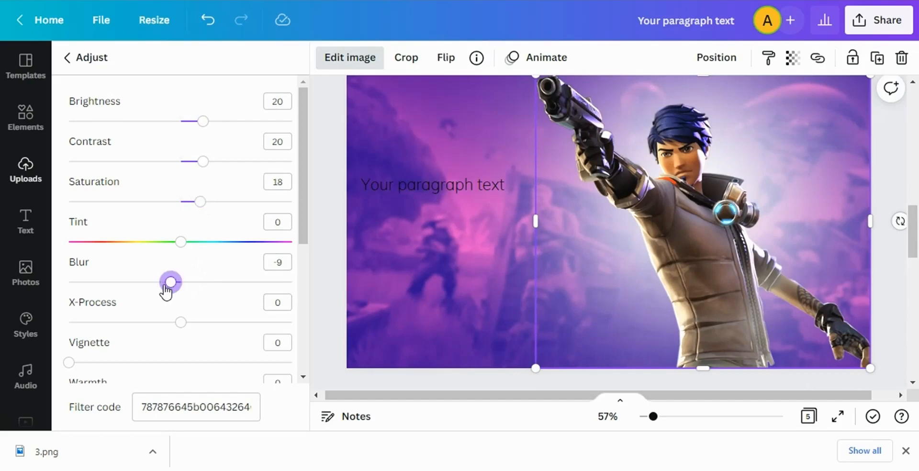
scroll(191, 329, "down", 2)
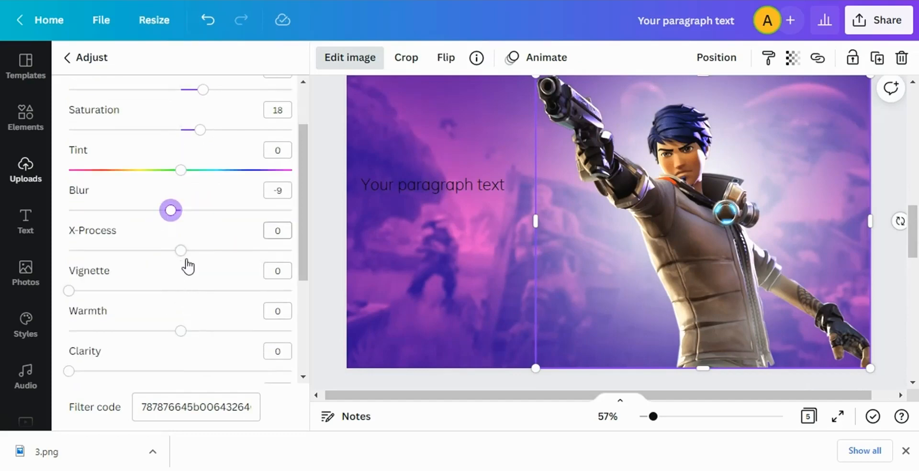
left_click(193, 331)
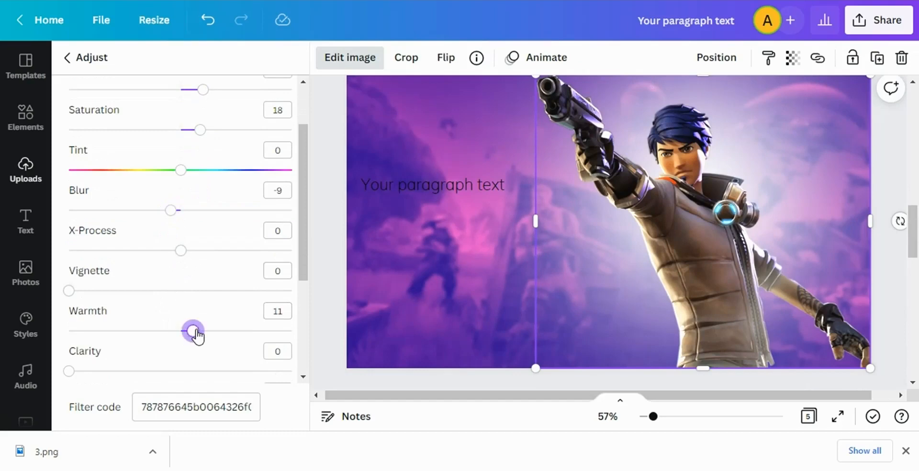
- Set the character's clarity to 17 and highlights to 8, and compare it with the character on page 4
scroll(196, 335, "down", 2)
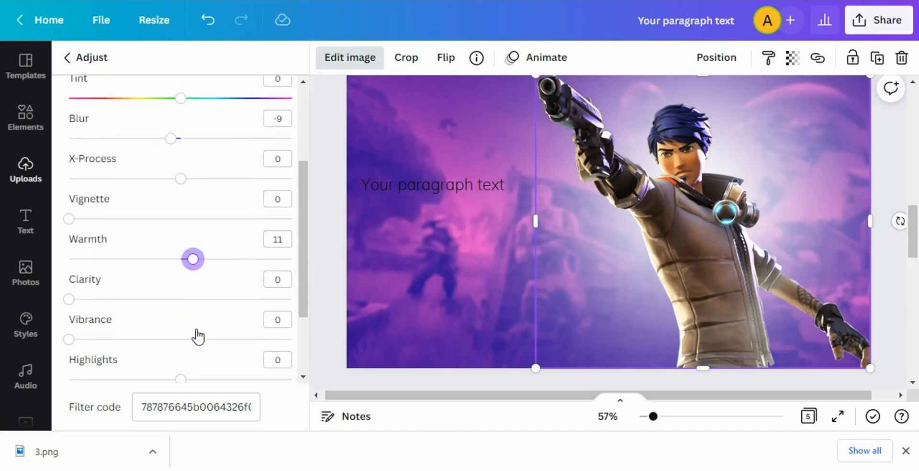
left_click(94, 300)
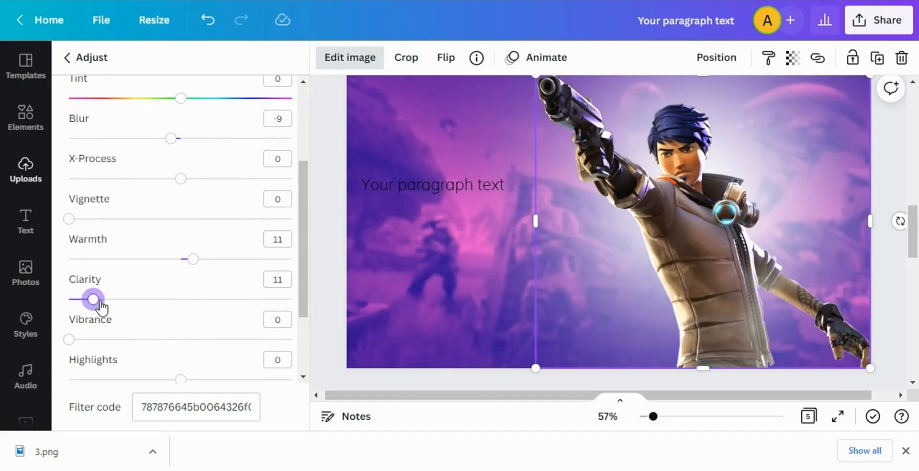
left_click(107, 300)
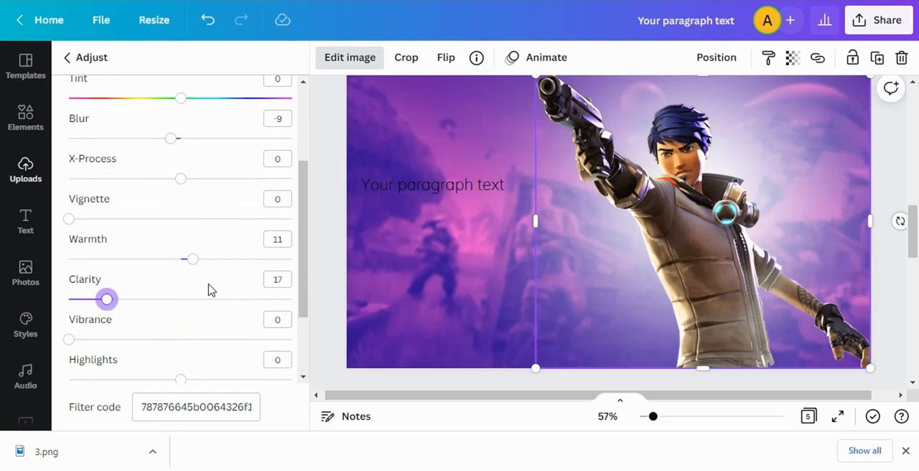
scroll(211, 290, "down", 3)
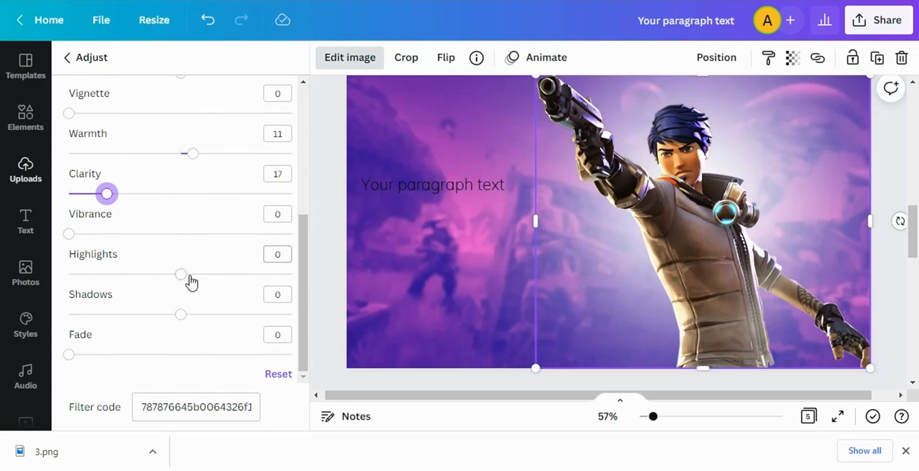
left_click(190, 276)
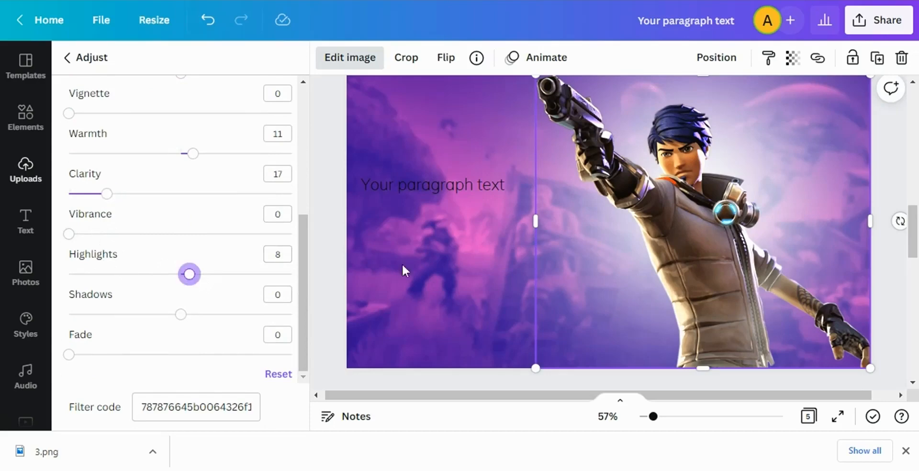
left_click_drag(915, 211, 917, 258)
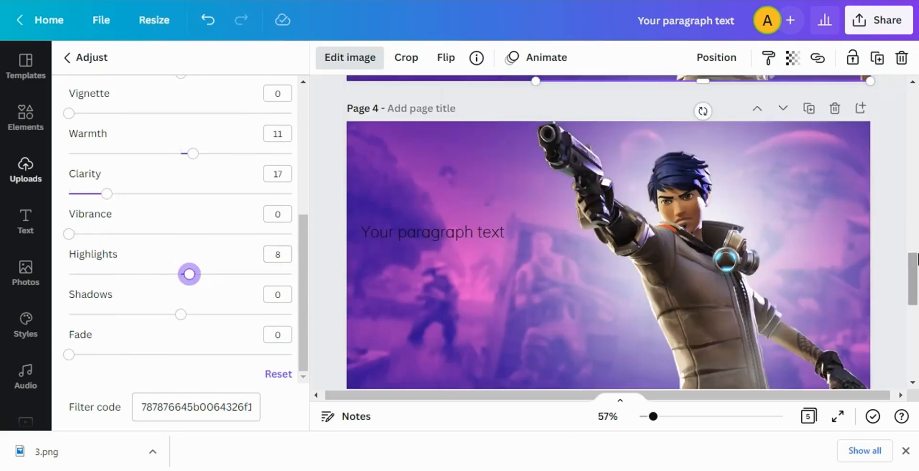
scroll(916, 262, "up", 5)
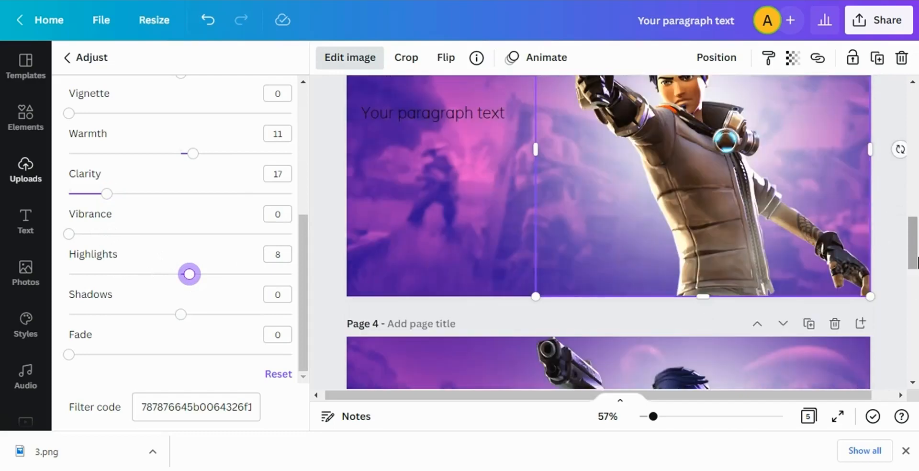
scroll(838, 281, "down", 5)
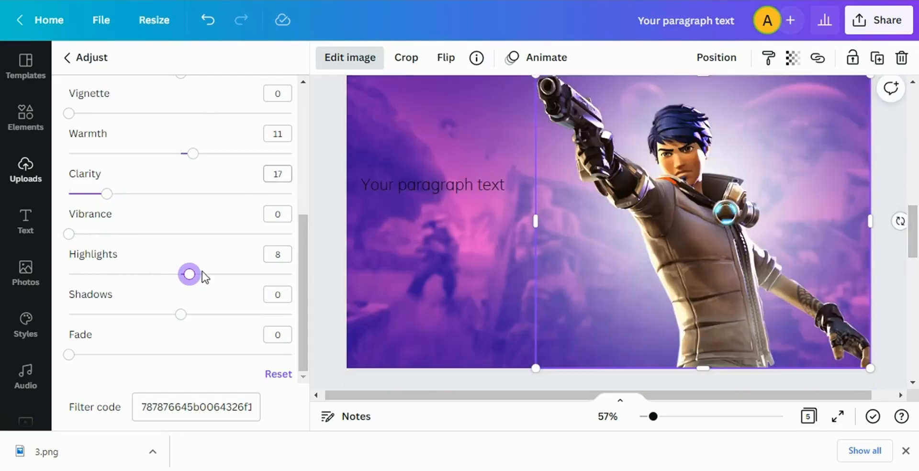
scroll(189, 312, "up", 5)
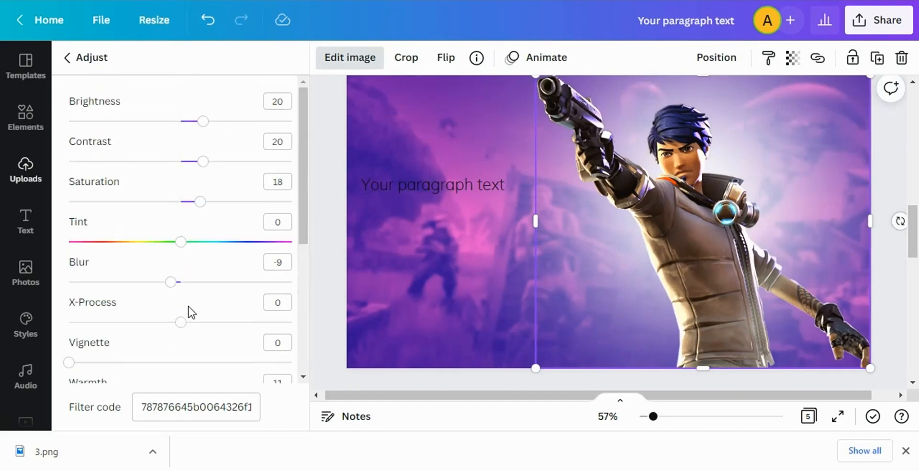
- Add a Glow shadow to the character on page 3 and open its settings
left_click(94, 68)
left_click(252, 193)
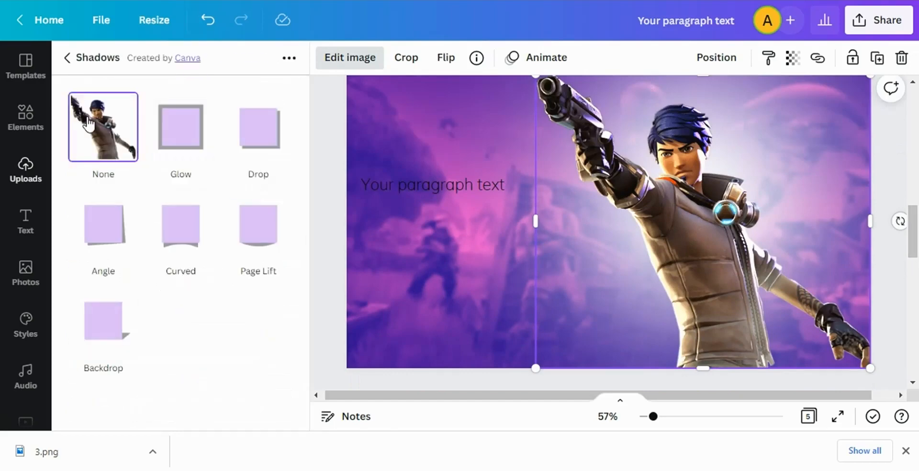
left_click(184, 130)
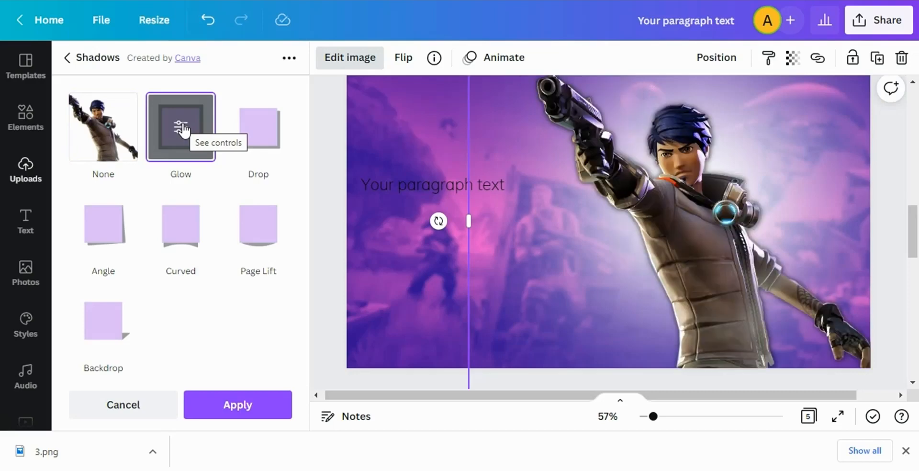
left_click(183, 128)
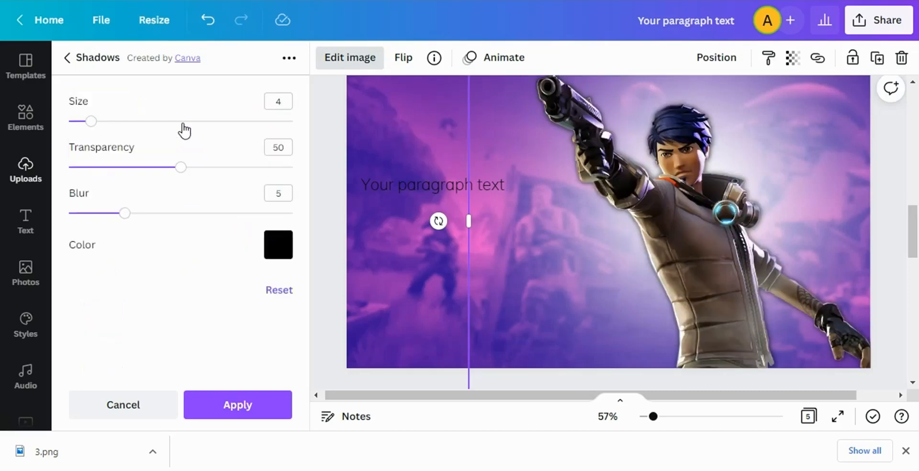
- Set the character's glow colour to white and its size to 7, and apply the shadow
left_click(282, 254)
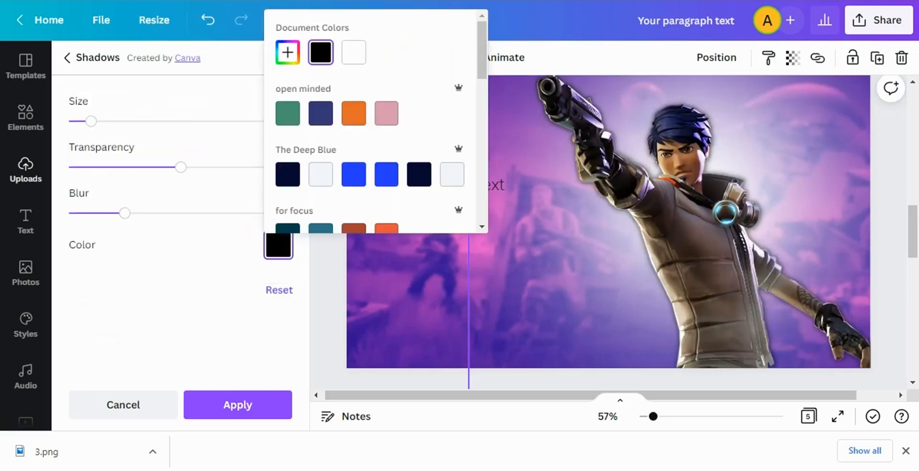
left_click(361, 60)
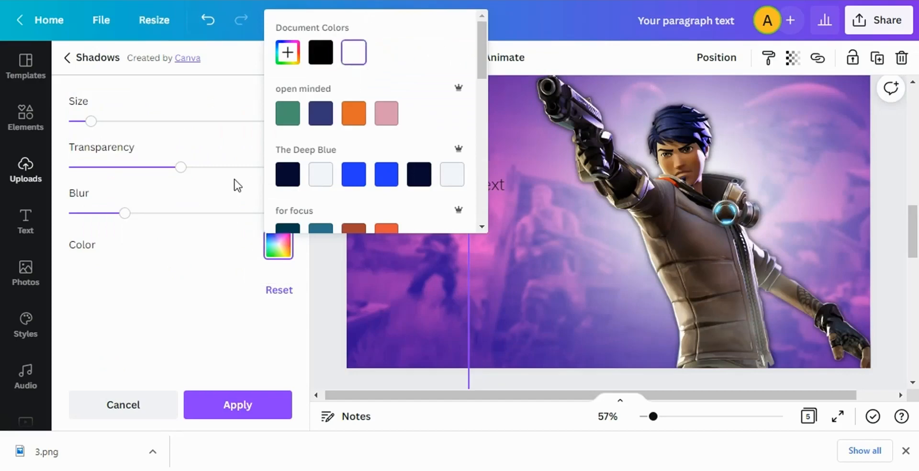
left_click(213, 260)
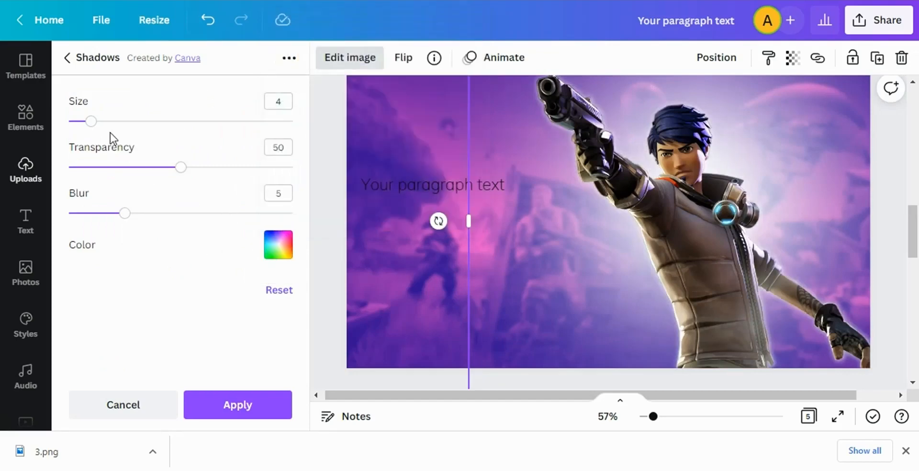
left_click(103, 122)
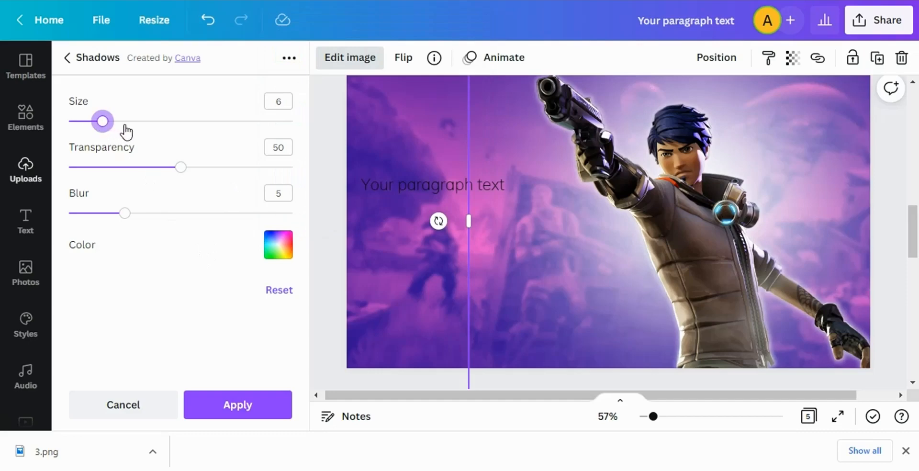
left_click(125, 126)
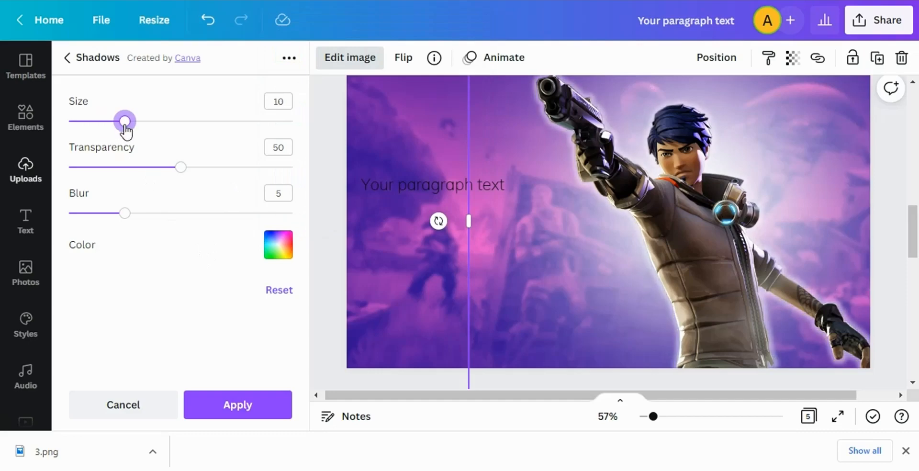
left_click_drag(122, 127, 109, 125)
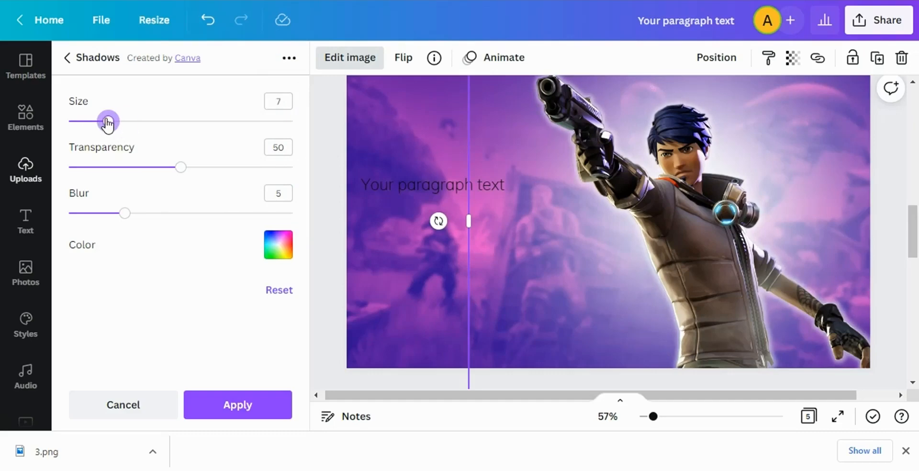
left_click(238, 407)
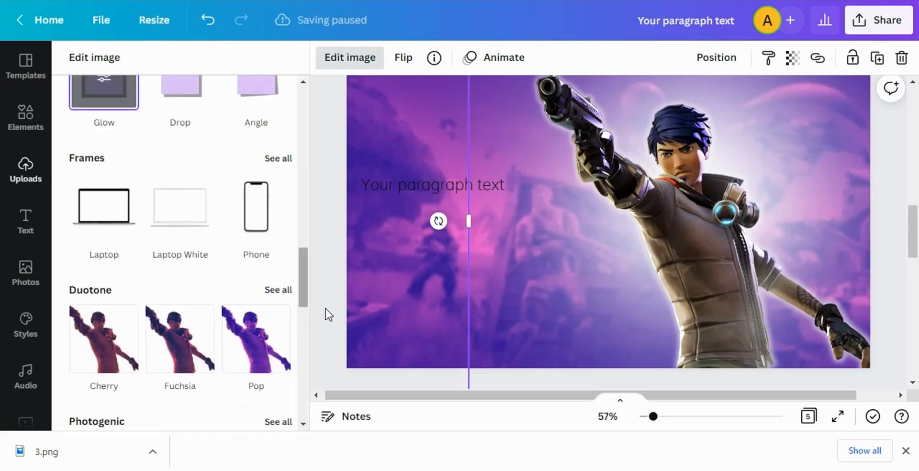
- Lock the character cutout in place on the page
left_click(403, 188)
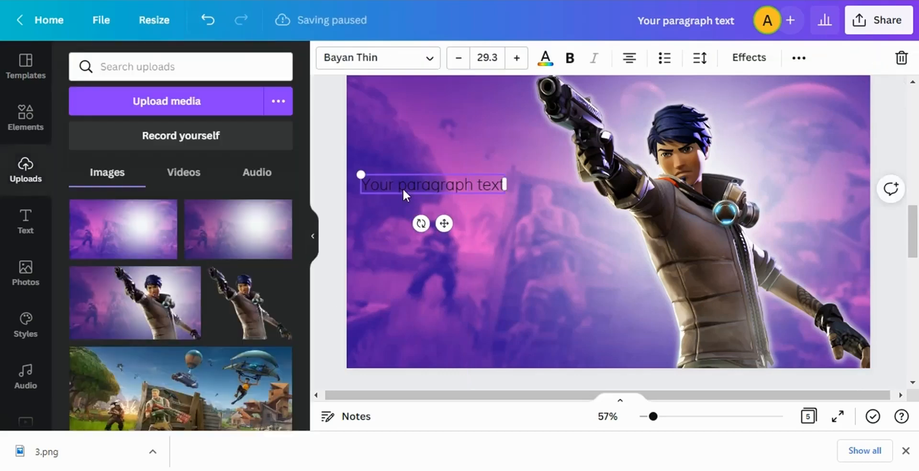
left_click(695, 158)
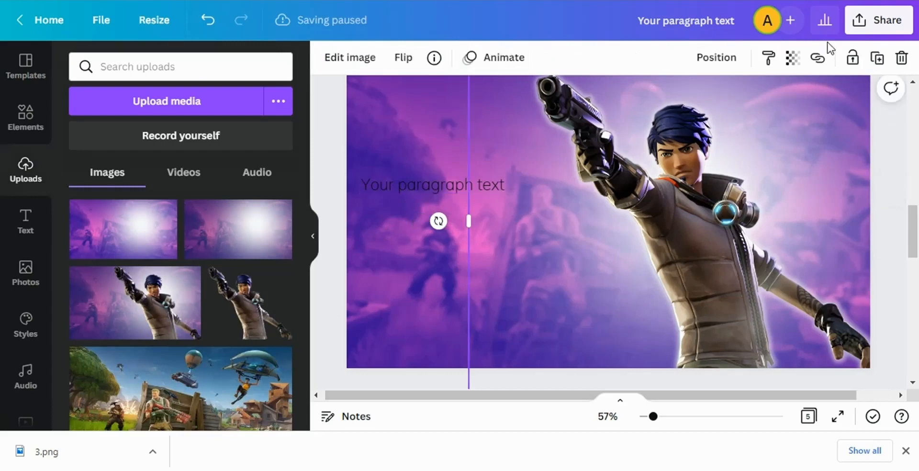
left_click(854, 59)
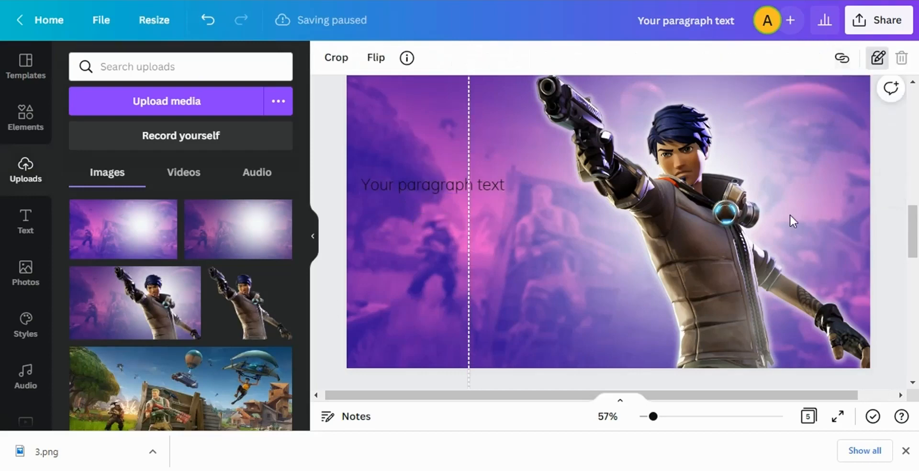
- Replace the placeholder paragraph text with "INSANE" in uppercase
double_click(404, 185)
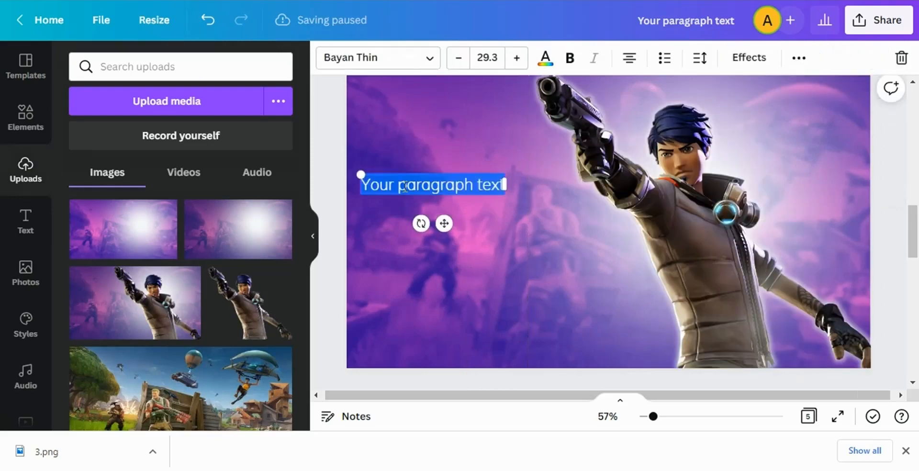
key("BackSpace")
type("Insd")
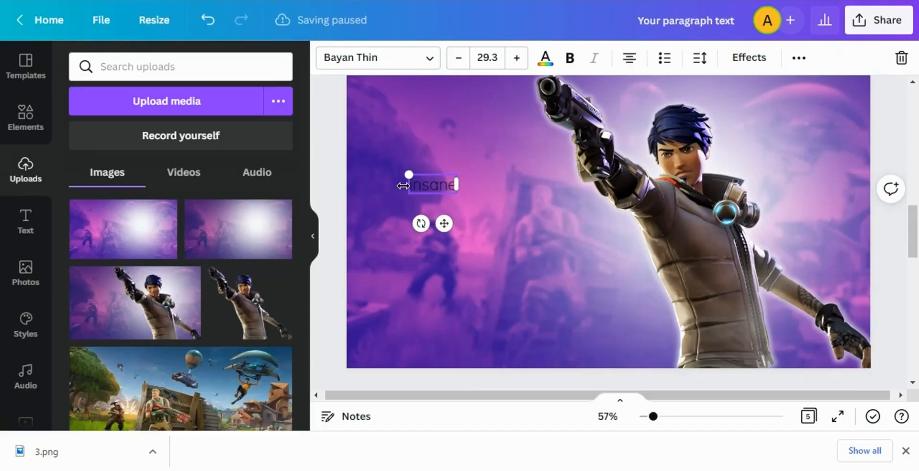
left_click(799, 58)
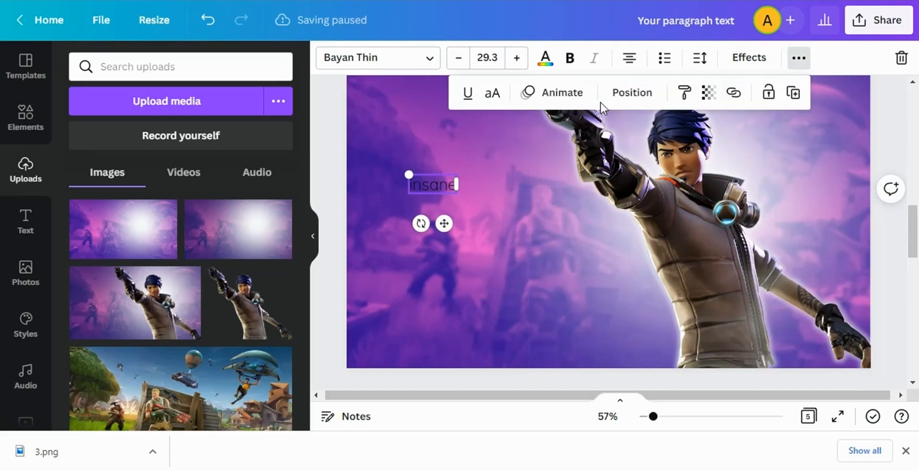
left_click(493, 94)
left_click(490, 175)
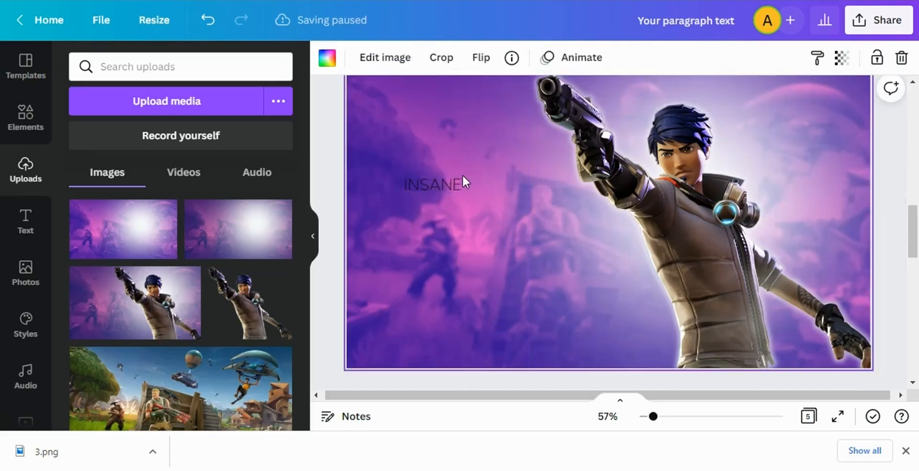
- Duplicate the INSANE text twice and place the two copies below the original
left_click(451, 185)
key("ctrl+d")
key("ctrl+d")
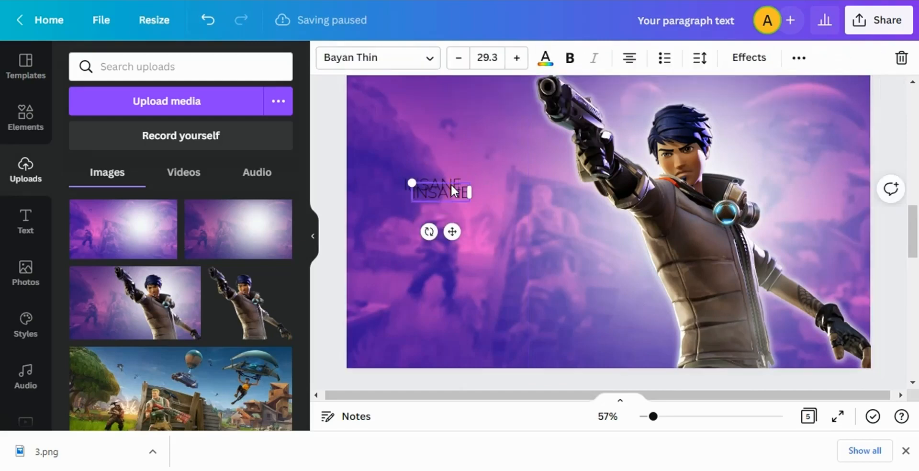
left_click(463, 249)
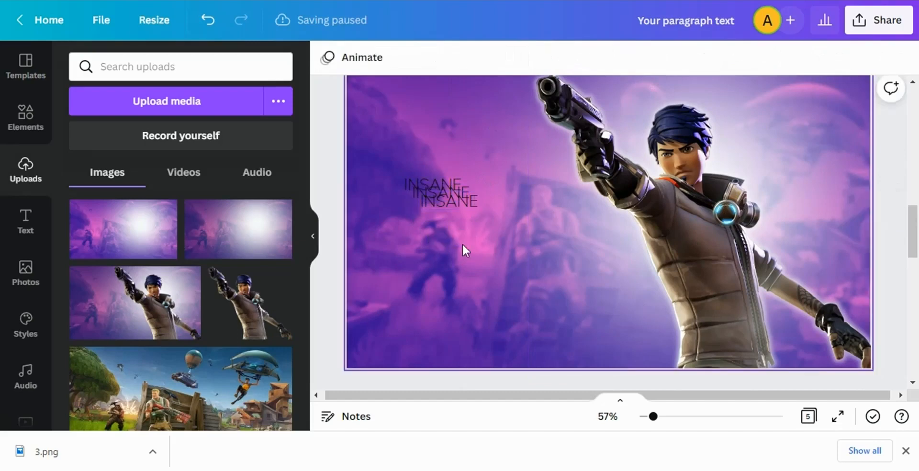
left_click(455, 197)
left_click_drag(460, 239, 441, 303)
left_click(437, 196)
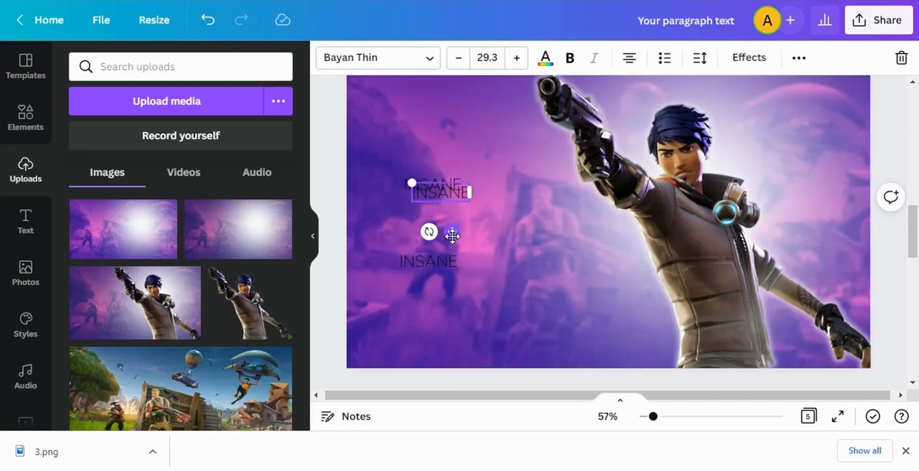
left_click_drag(452, 232, 445, 252)
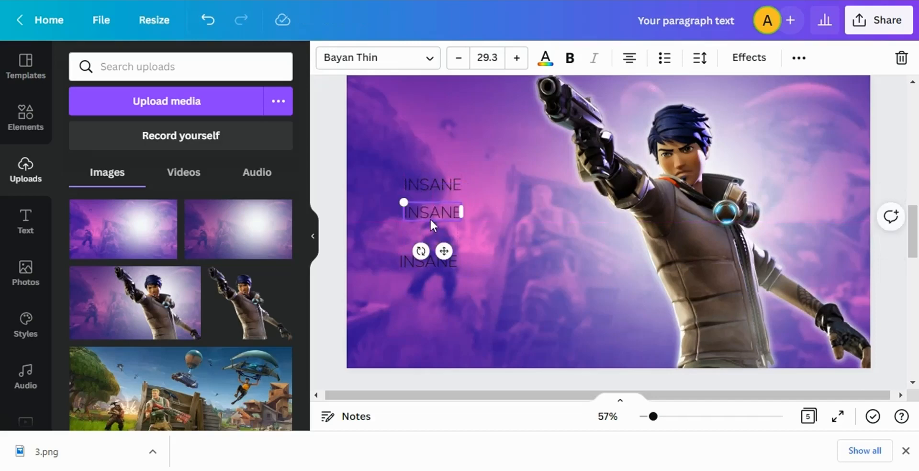
- Change the middle text copy to "19 KILL" and the lowest copy to "VICTORY"
double_click(432, 212)
key("BackSpace")
type("19")
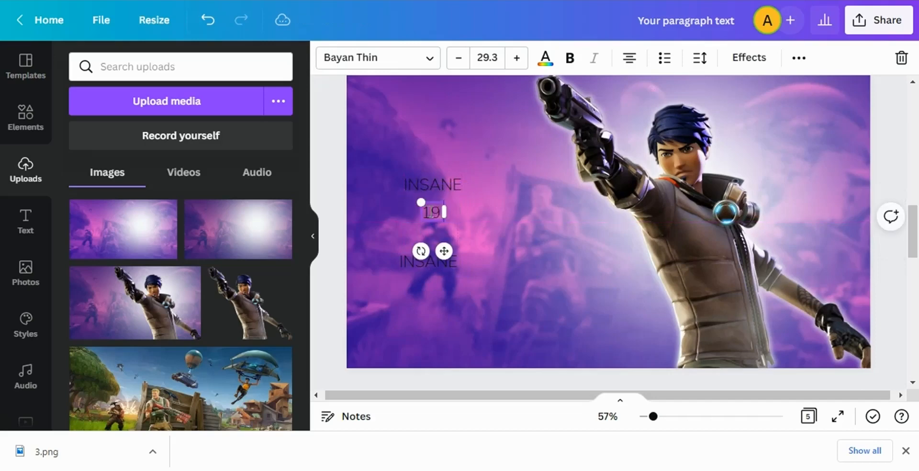
type(" KILL")
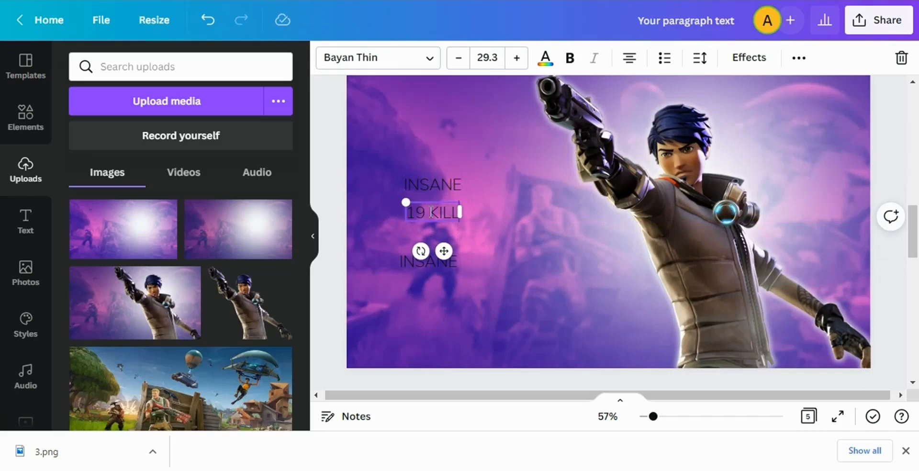
left_click(420, 271)
double_click(418, 261)
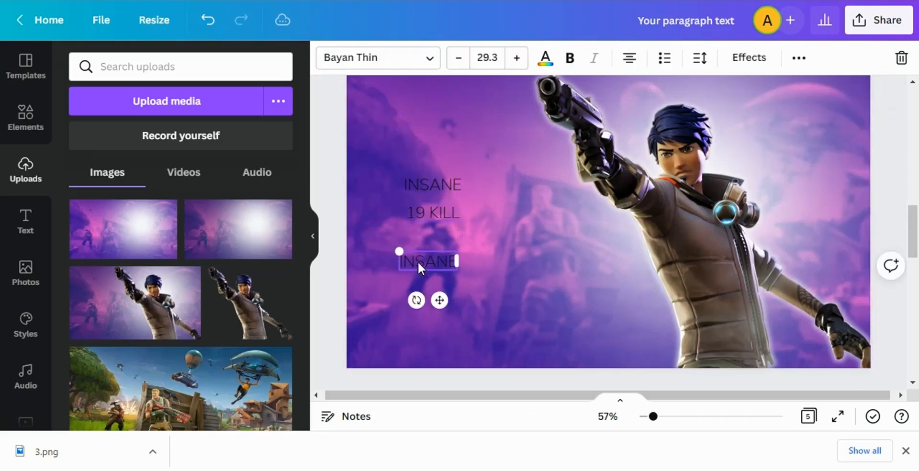
type("VIC")
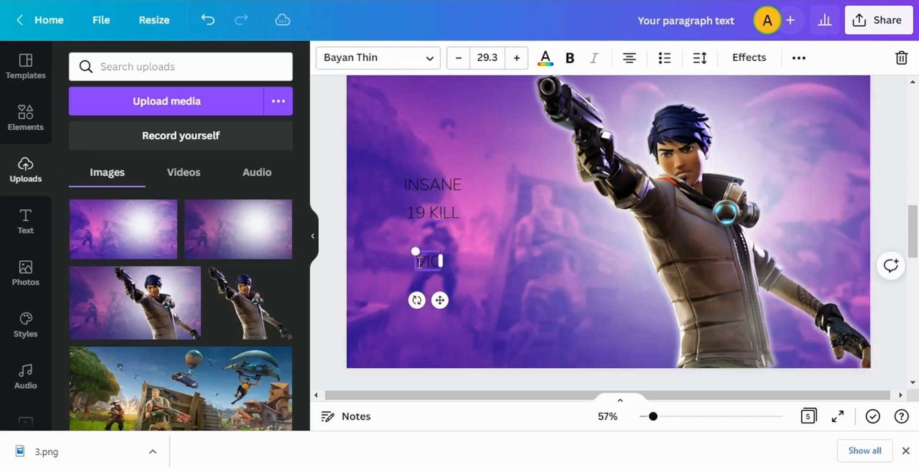
type("TORY")
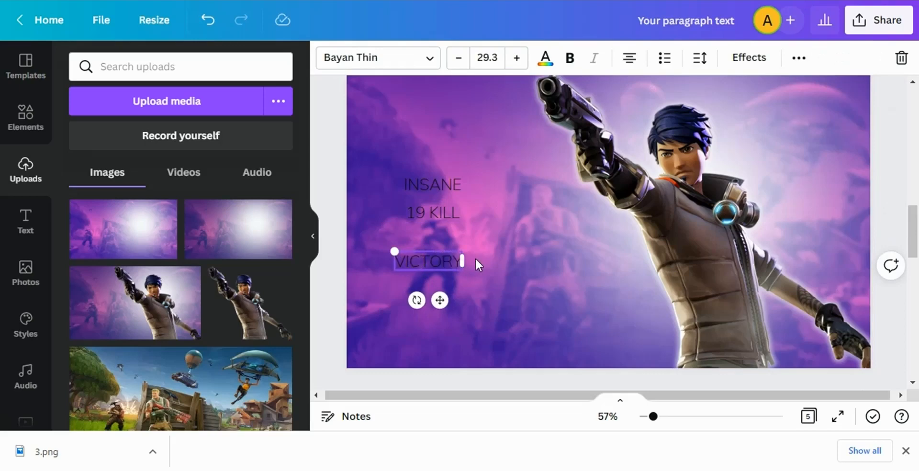
- Set all three text lines to the Burbank Big Condensed font at size 120
left_click(487, 174)
left_click_drag(419, 238, 393, 284)
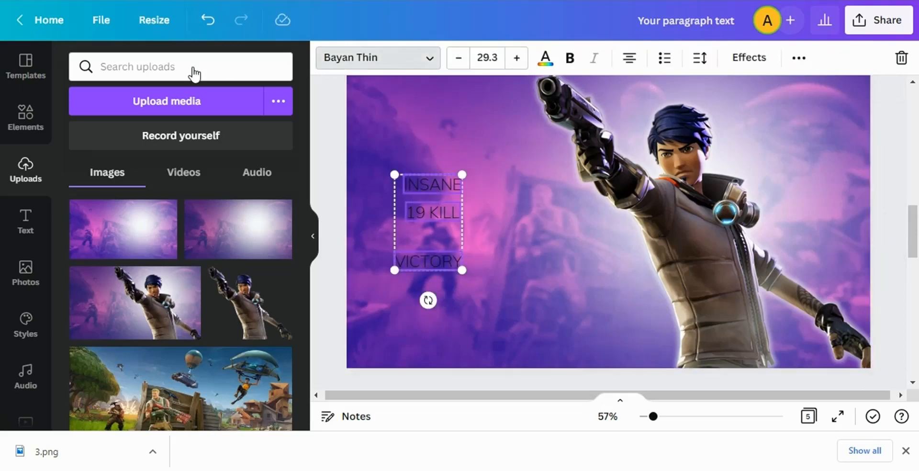
left_click(187, 168)
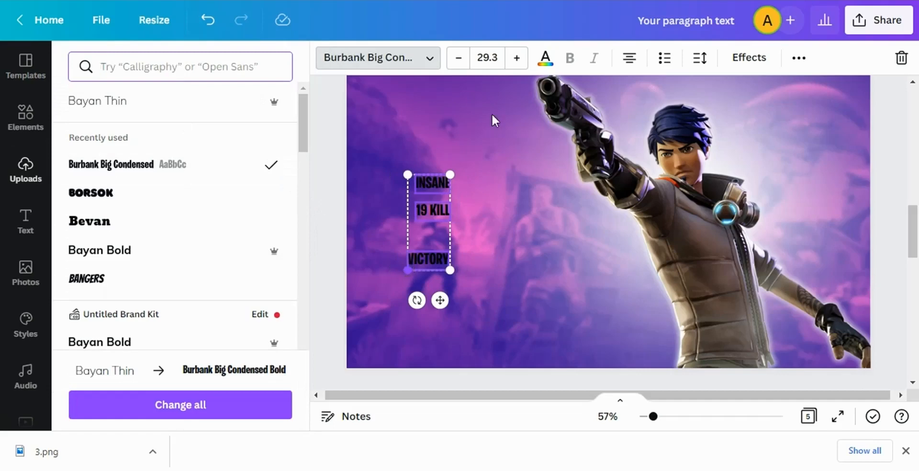
left_click(487, 57)
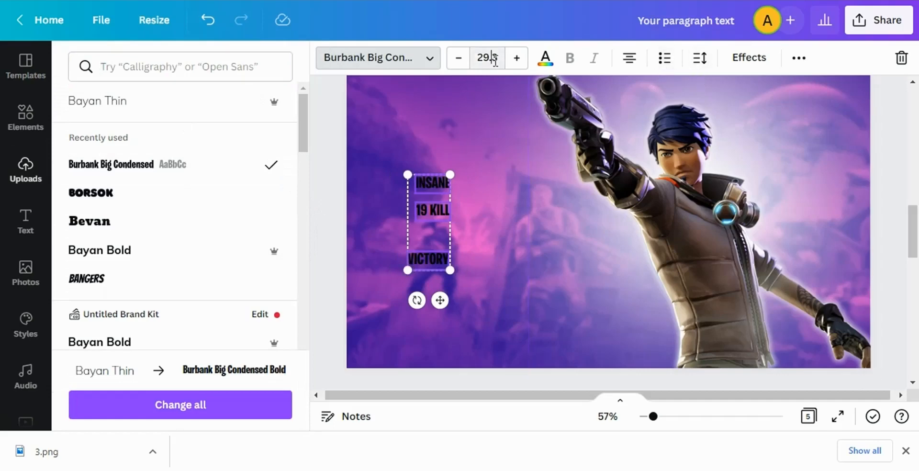
scroll(551, 259, "down", 5)
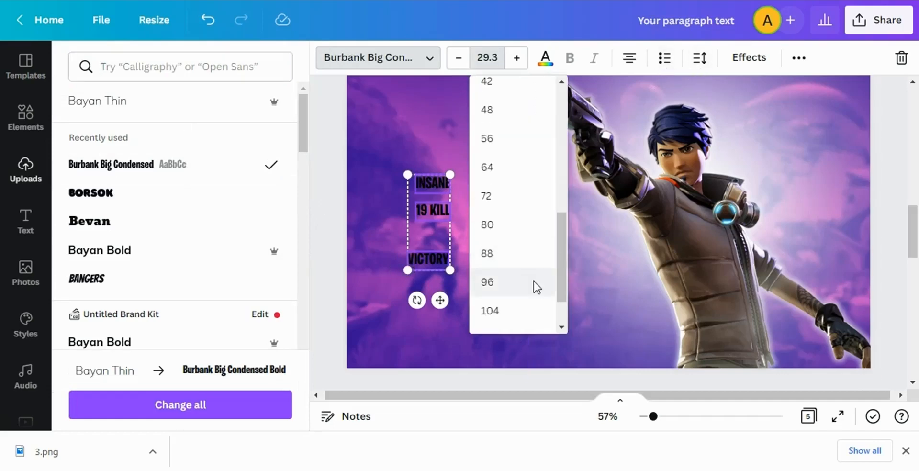
left_click(533, 282)
left_click(489, 60)
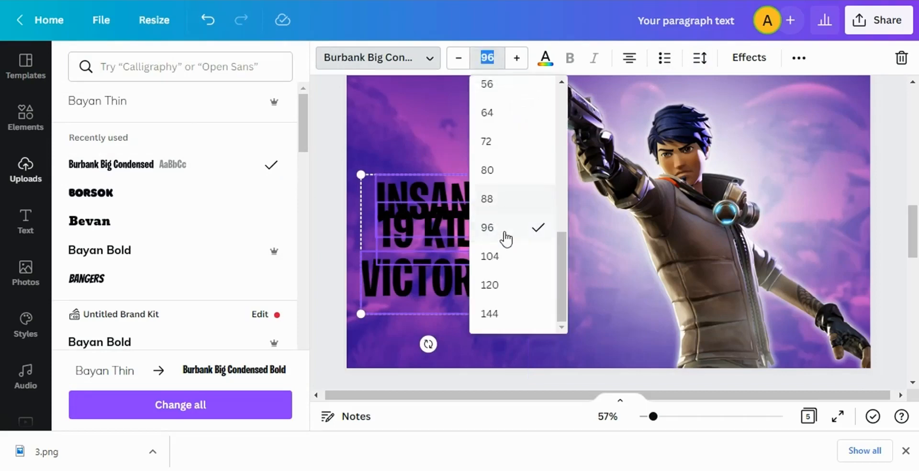
left_click(517, 295)
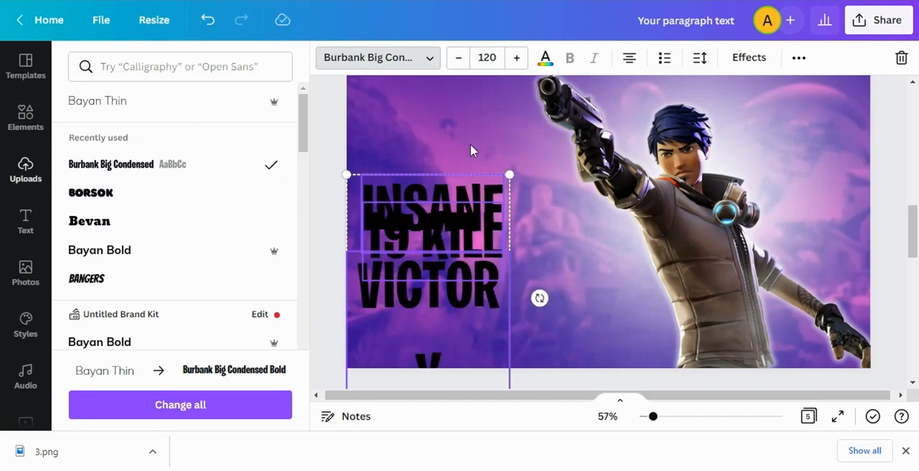
- Move the text group up and separate the INSANE and 19 KILL lines so they no longer overlap
left_click_drag(470, 186, 469, 158)
left_click(561, 243)
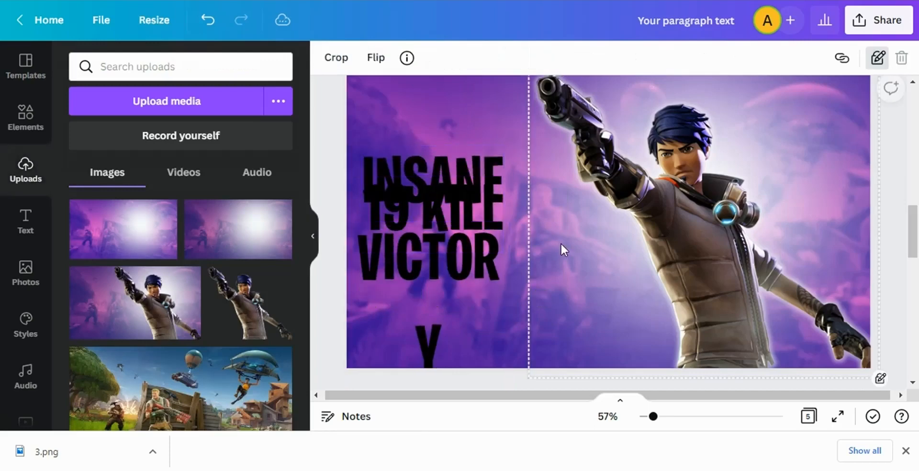
left_click(508, 116)
left_click(455, 173)
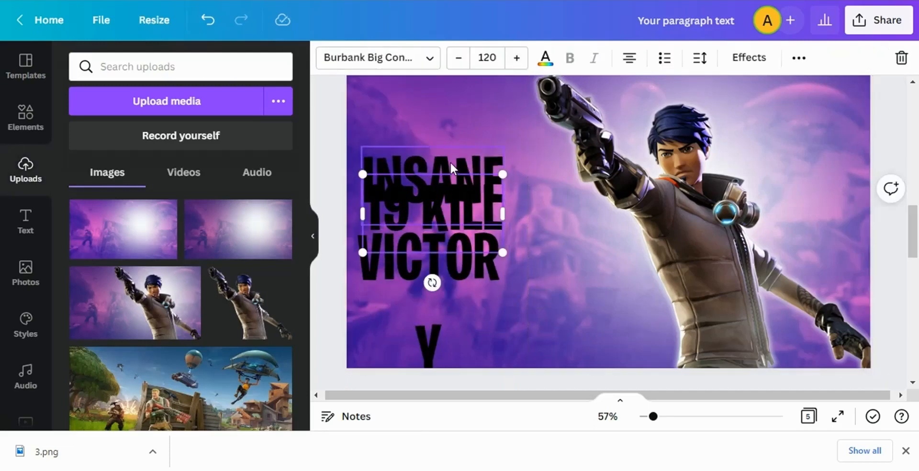
left_click(450, 162)
left_click_drag(451, 162, 449, 128)
left_click_drag(462, 208, 467, 202)
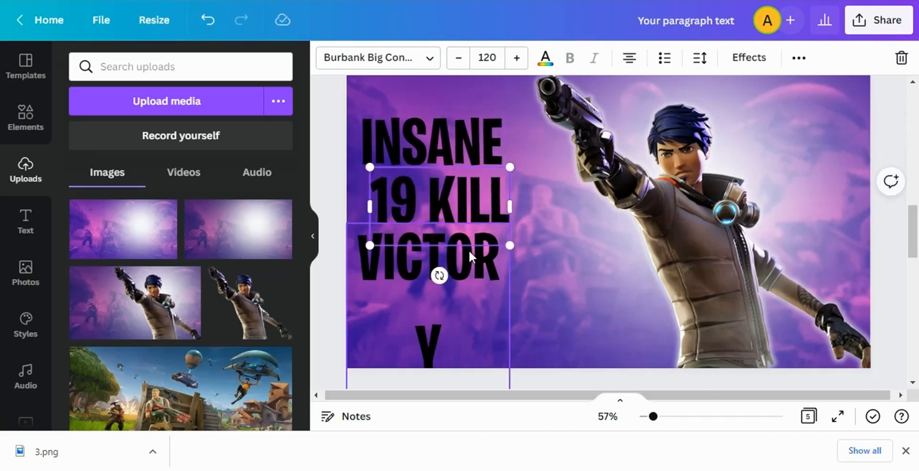
- Widen the VICTORY text box to fit the word on one line and place it below 19 KILL
left_click_drag(476, 278, 506, 216)
left_click_drag(554, 244, 568, 244)
left_click_drag(540, 204, 512, 273)
- Enlarge the INSANE text to size 153 and place it in the thumbnail's upper-left area
left_click_drag(463, 120, 477, 127)
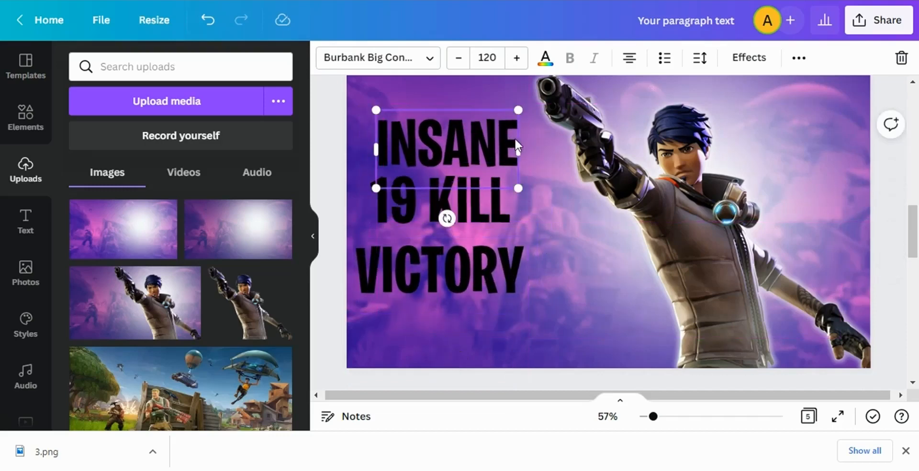
left_click_drag(432, 144, 454, 146)
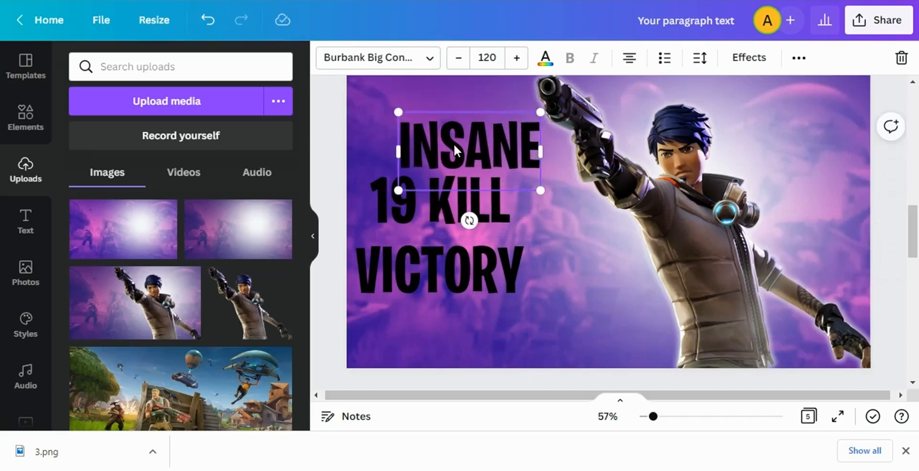
left_click_drag(397, 150, 346, 91)
- Move VICTORY down to free space, then enlarge 19 KILL to size 194 and place it directly beneath INSANE
left_click(483, 221)
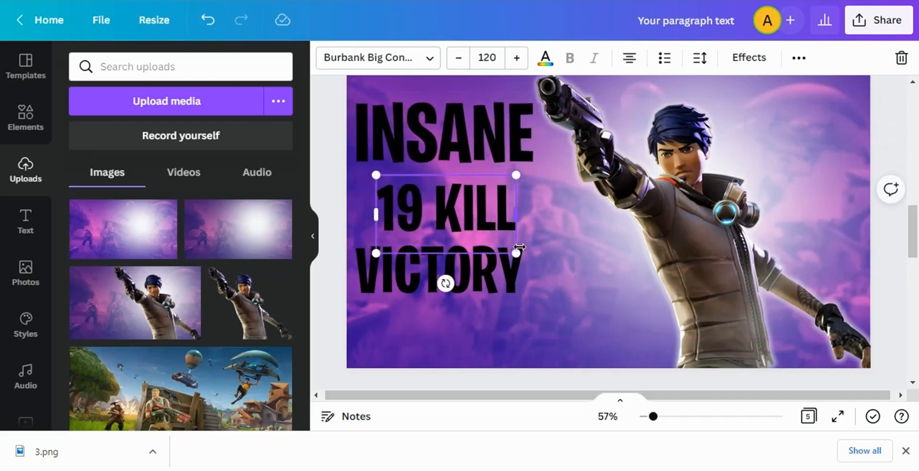
left_click_drag(502, 283, 583, 350)
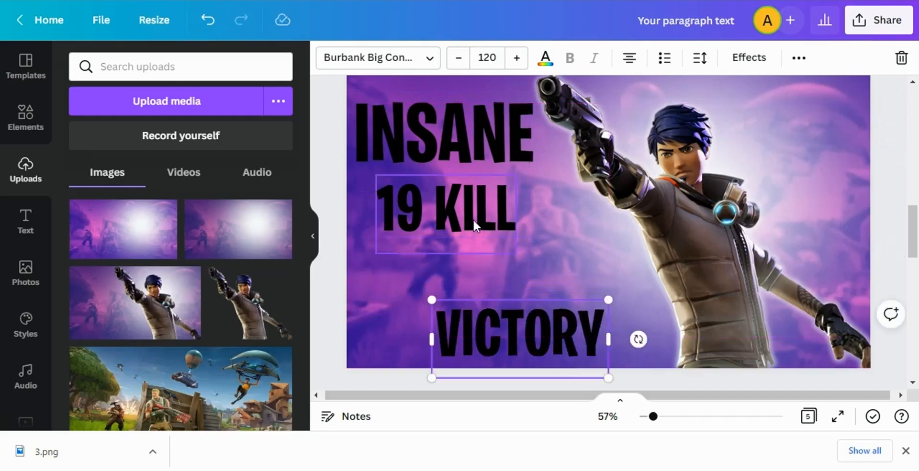
left_click(473, 219)
left_click_drag(515, 254, 606, 293)
left_click_drag(530, 267, 493, 247)
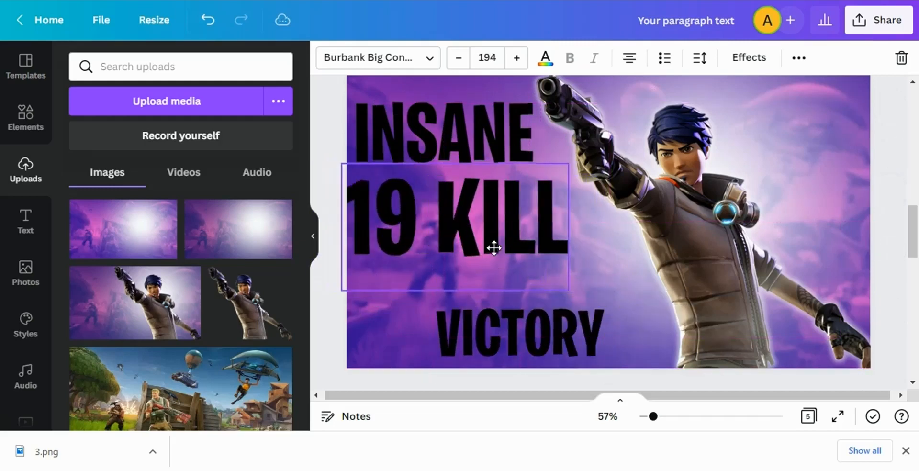
- Enlarge VICTORY to size 137 below 19 KILL and align both lines with the left edge of INSANE
left_click(494, 334)
left_click_drag(494, 334, 428, 328)
mouse_move(533, 297)
left_mouse_down()
mouse_move(558, 282)
mouse_move(521, 291)
left_mouse_up()
left_click_drag(485, 234, 490, 235)
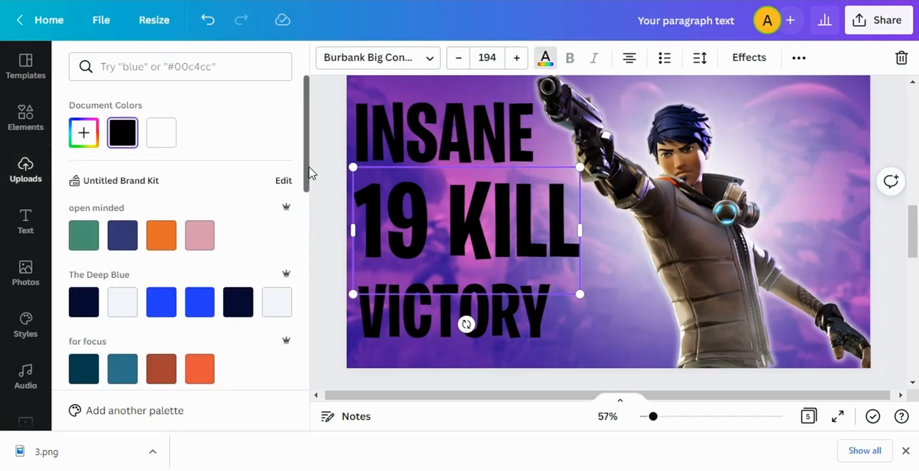
- Try the dark navy photo color on the 19 KILL text
scroll(252, 233, "down", 10)
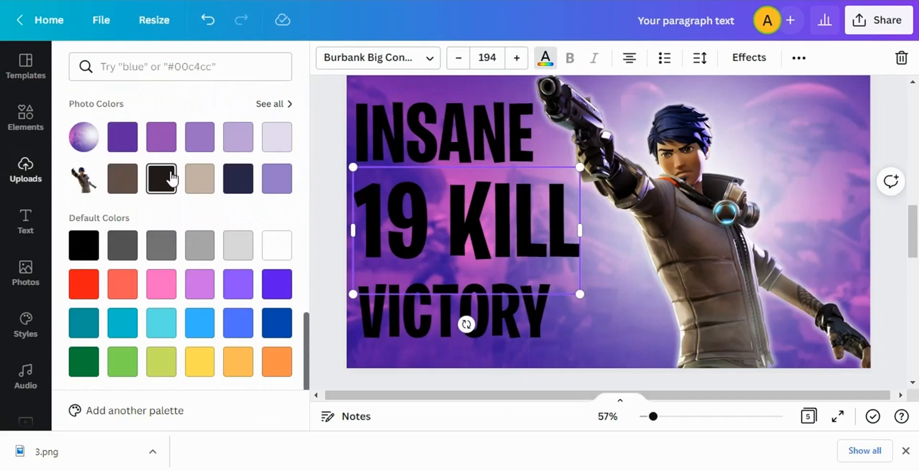
left_click(158, 179)
left_click(238, 215)
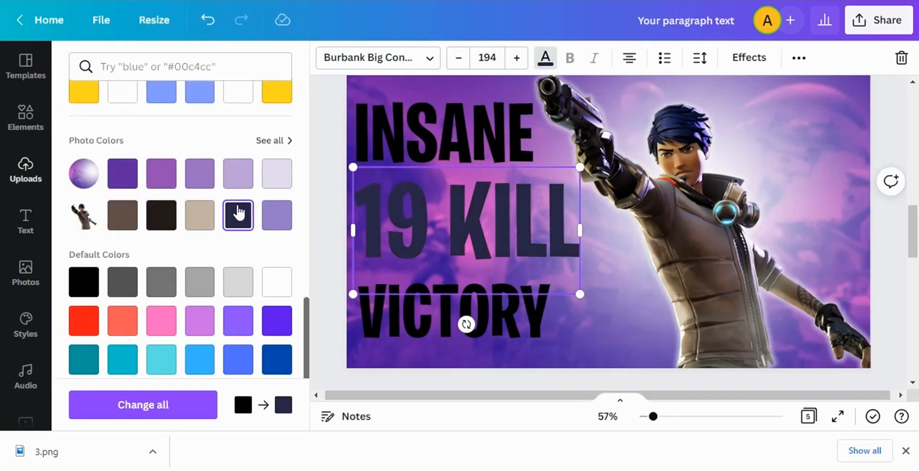
- Color the INSANE and VICTORY text lines white
left_click(418, 122)
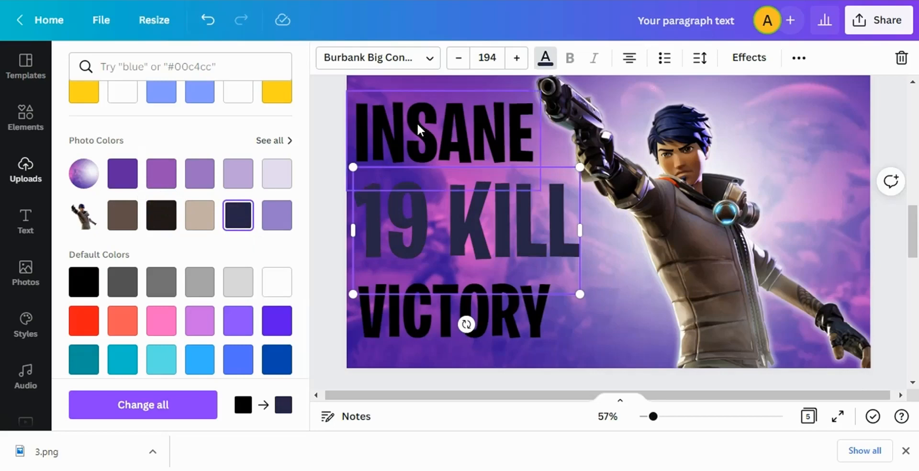
left_click(232, 98)
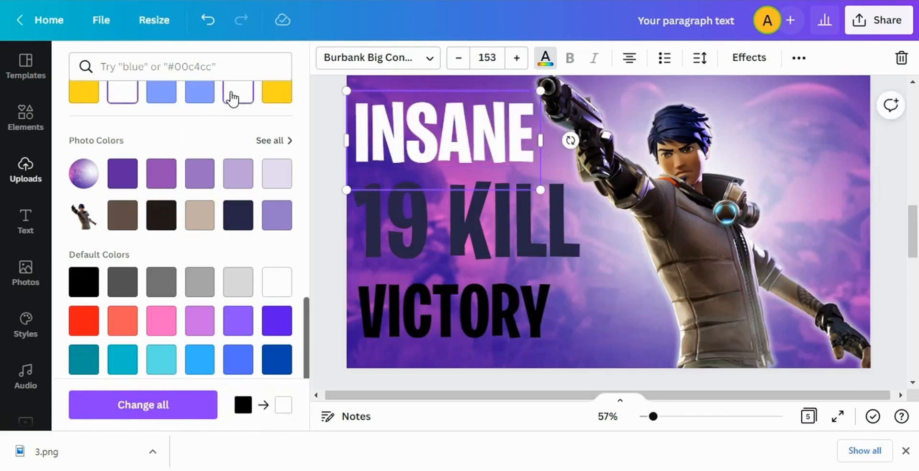
left_click(409, 312)
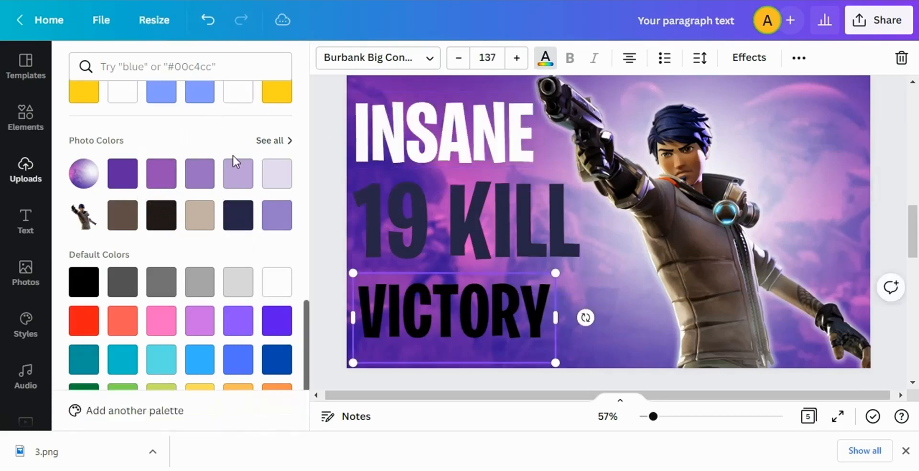
left_click(237, 101)
- Color the 19 KILL text with the light purple sampled from the background photo
left_click(387, 189)
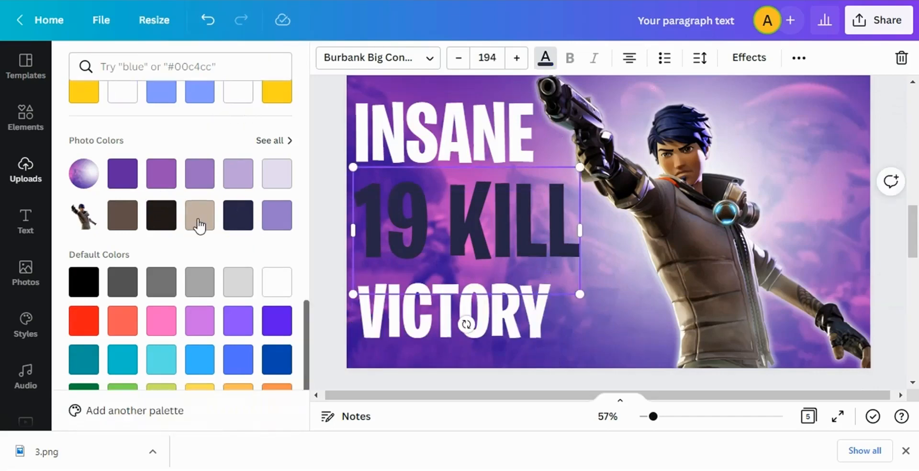
left_click(270, 184)
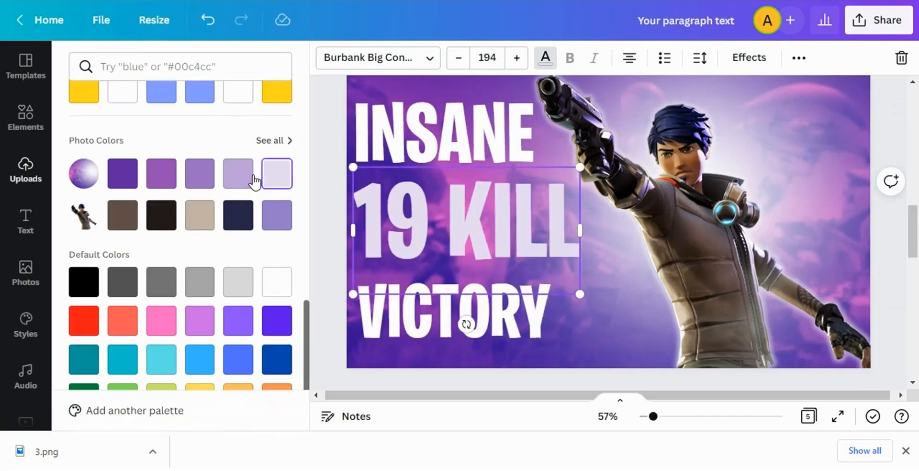
left_click(249, 182)
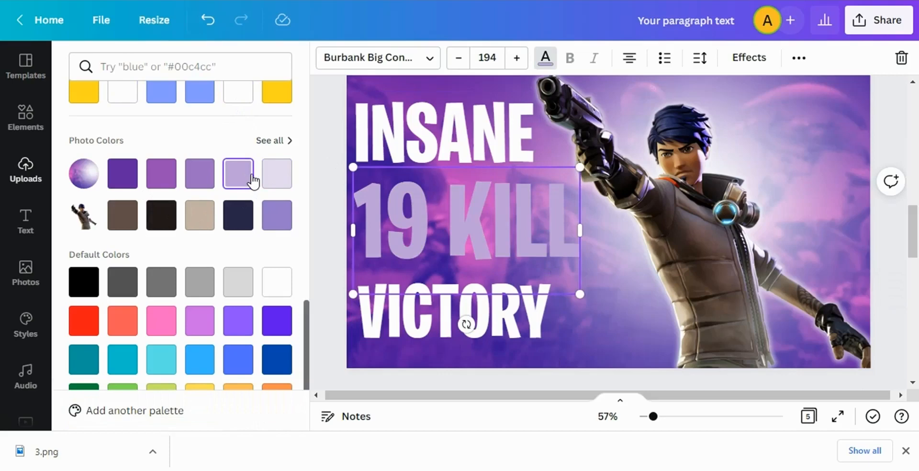
left_click(323, 86)
- Tighten the text stack by moving INSANE down and VICTORY up, closer to 19 KILL
left_click_drag(432, 126, 435, 143)
left_click_drag(446, 316, 447, 298)
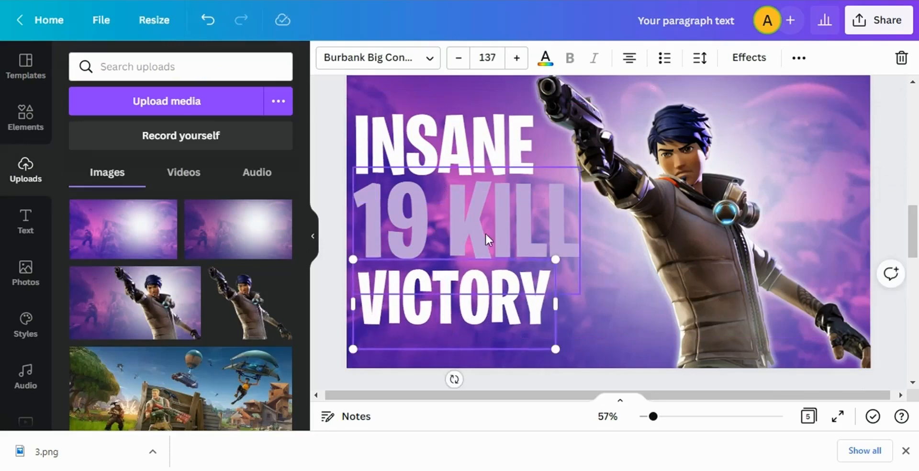
left_click(508, 221)
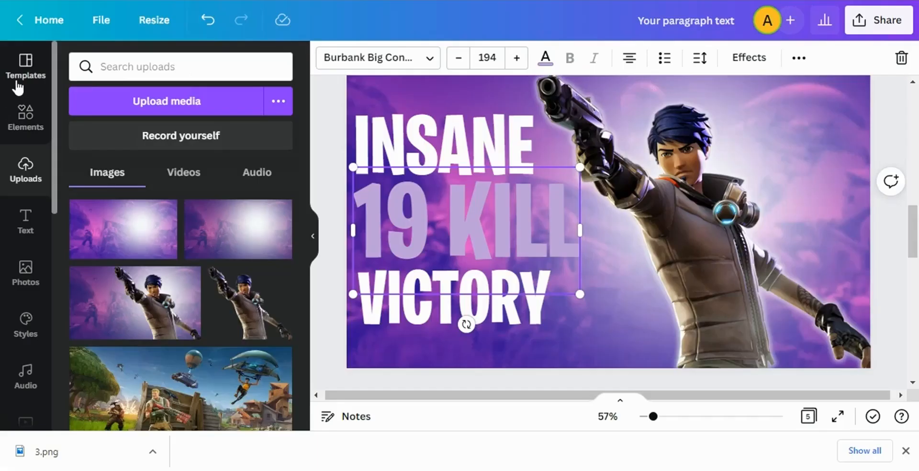
- Go back from the recently used elements to the main elements library and open its search
left_click(27, 115)
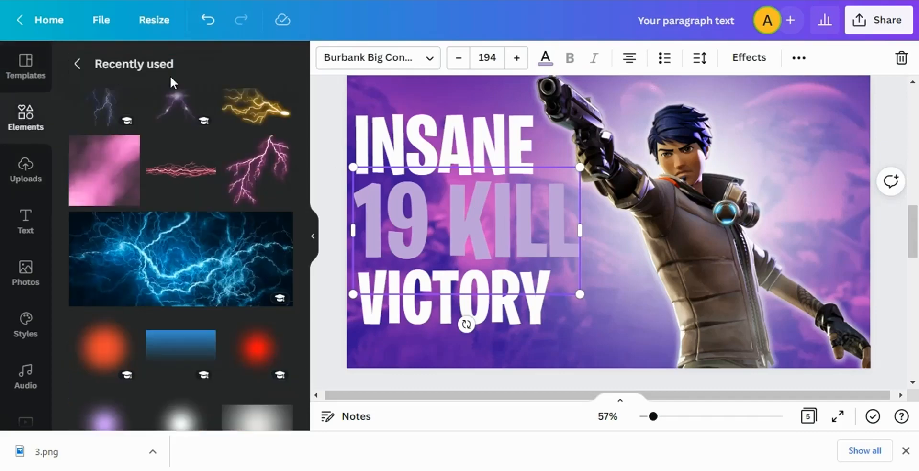
scroll(199, 230, "up", 2)
left_click(77, 64)
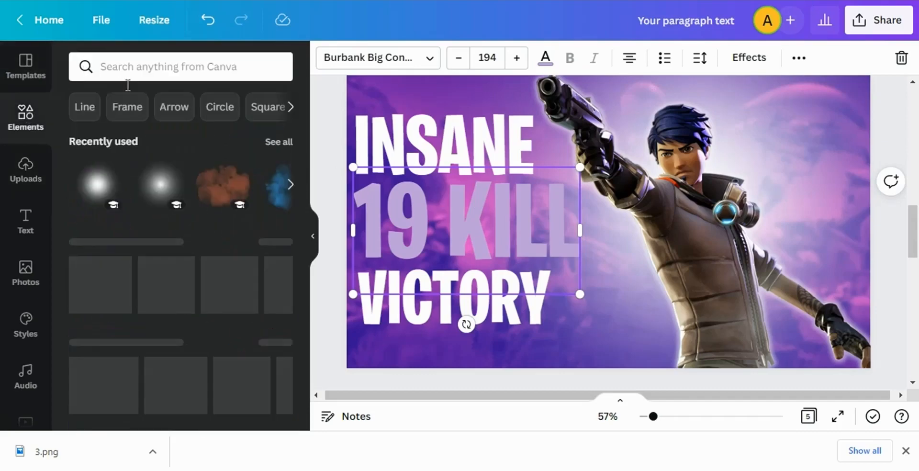
left_click(177, 72)
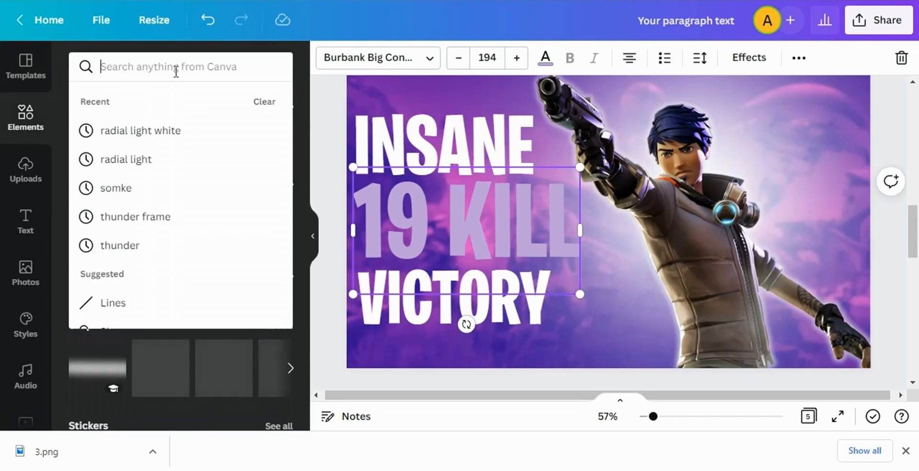
type("thun")
key("BackSpace")
key("BackSpace")
key("BackSpace")
key("BackSpace")
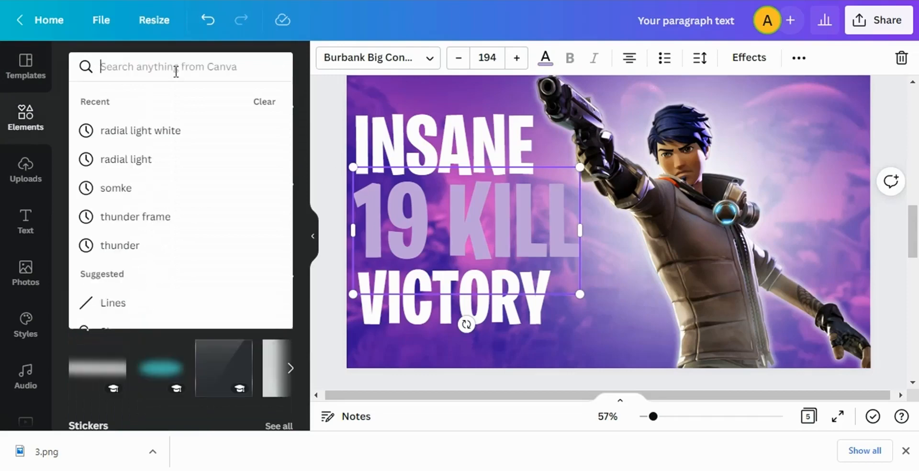
type("thu")
key("BackSpace")
key("BackSpace")
key("BackSpace")
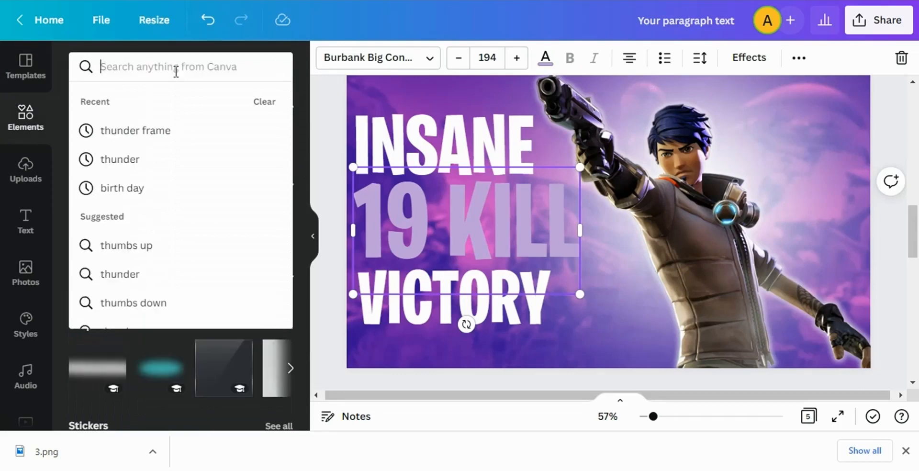
- Search the elements library for "smoke"
type("smo")
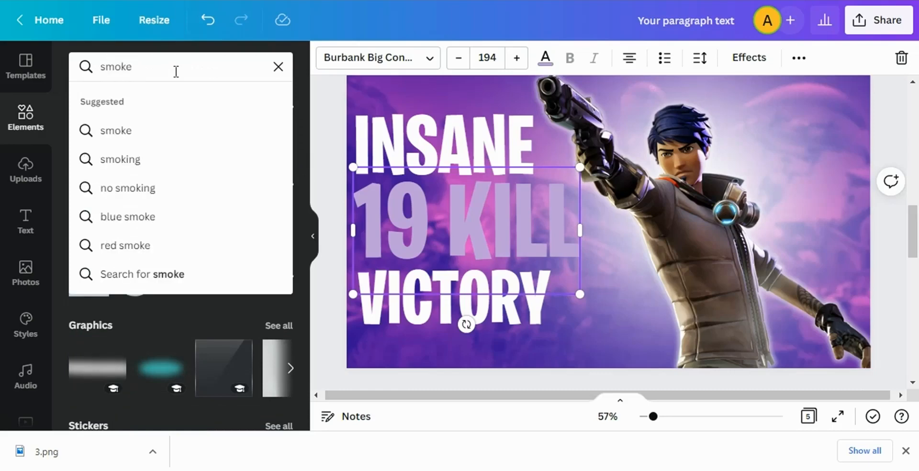
type("ke")
key("Return")
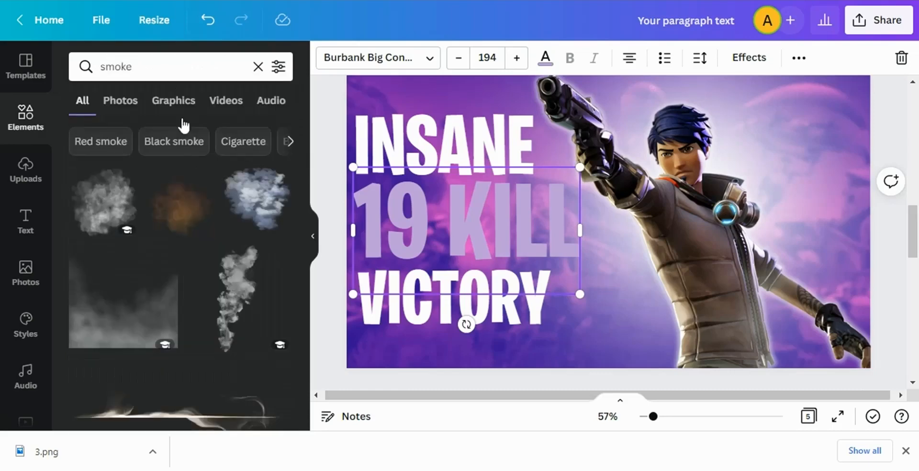
- Look through the smoke search results for a colored smoke graphic suited to the thumbnail's background
scroll(232, 273, "down", 6)
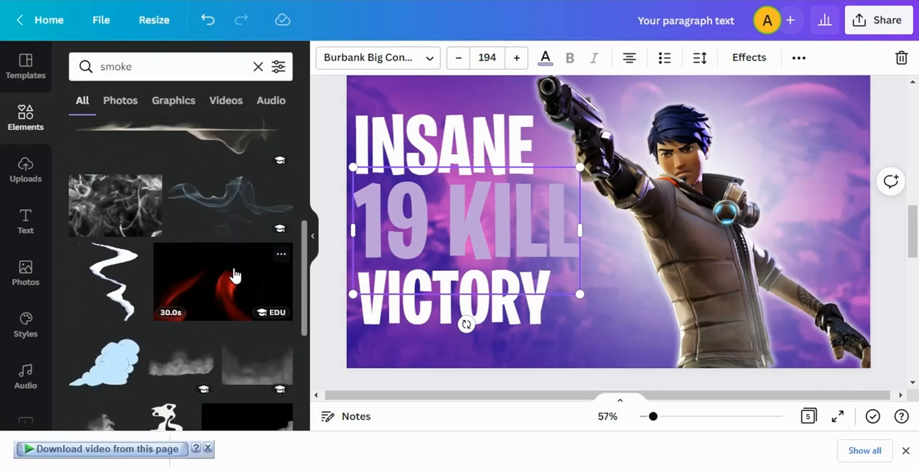
scroll(234, 275, "up", 8)
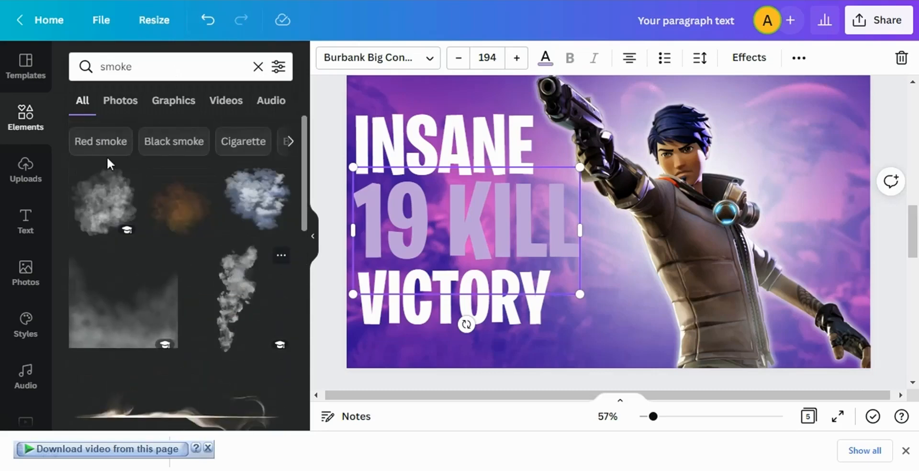
left_click(129, 181)
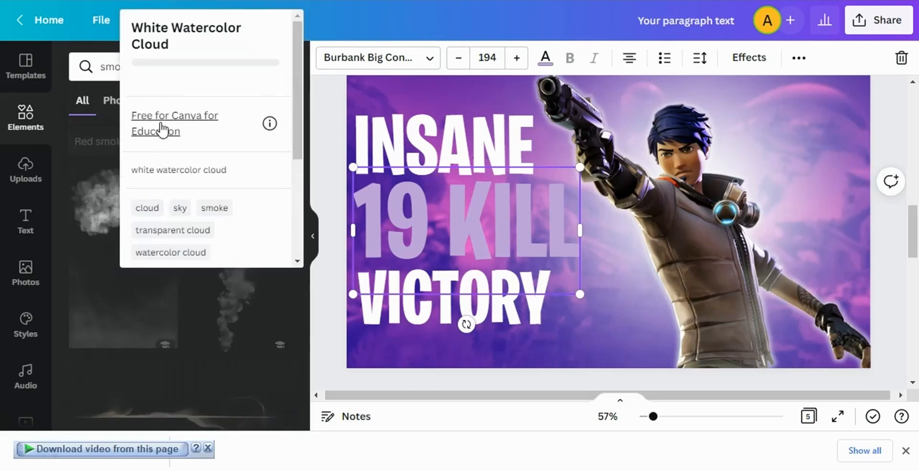
left_click(101, 66)
scroll(187, 395, "down", 3)
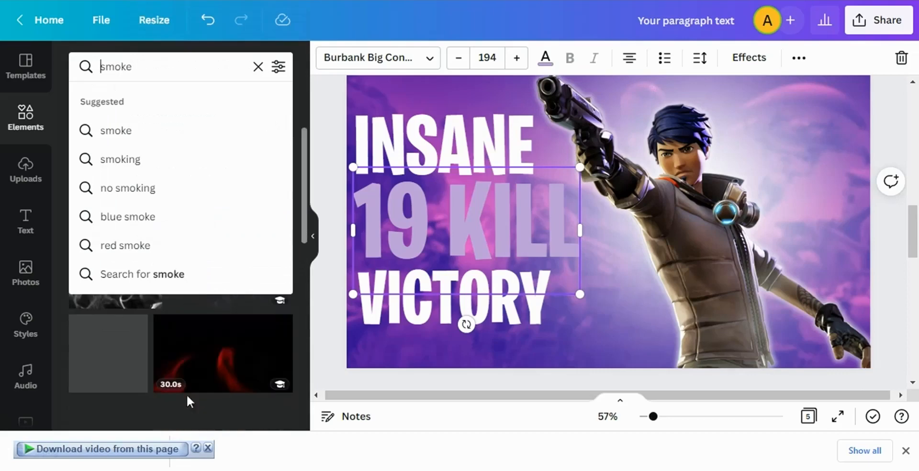
left_click(230, 74)
scroll(269, 215, "down", 5)
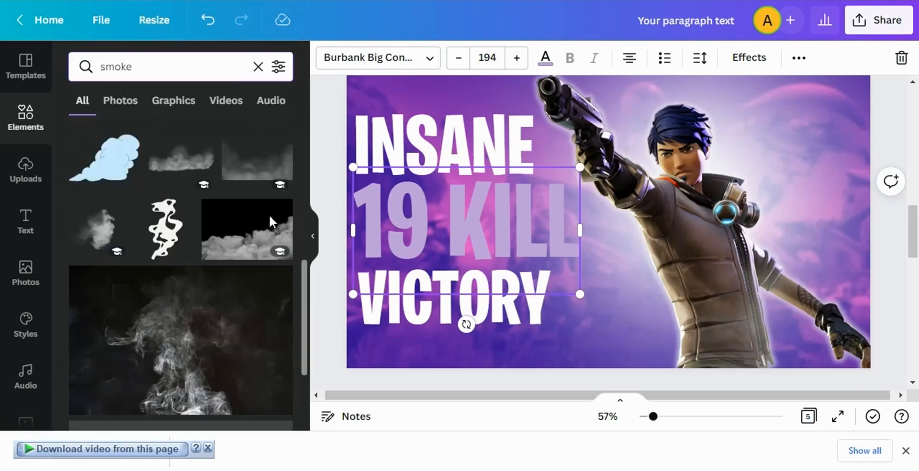
scroll(269, 218, "down", 5)
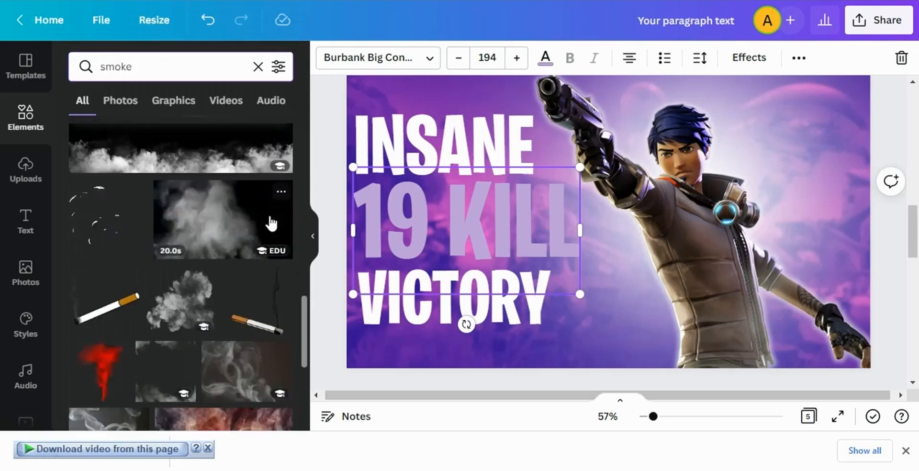
scroll(270, 221, "down", 4)
scroll(270, 221, "up", 2)
scroll(270, 221, "down", 10)
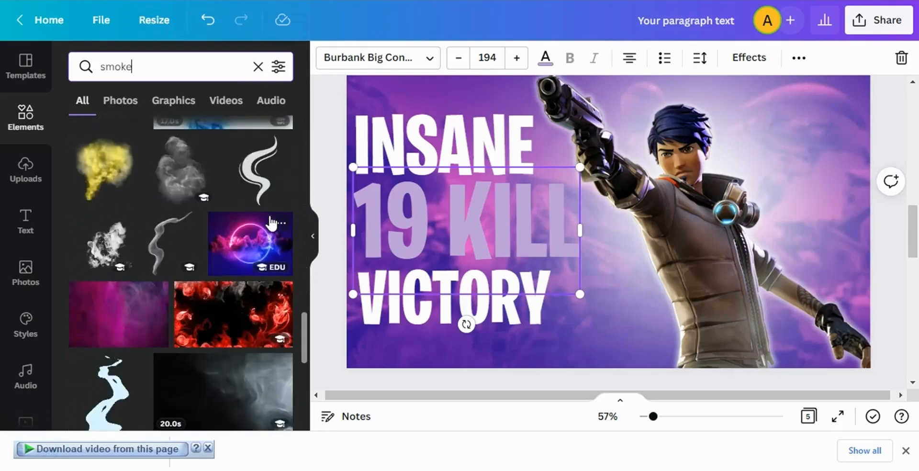
scroll(271, 222, "down", 4)
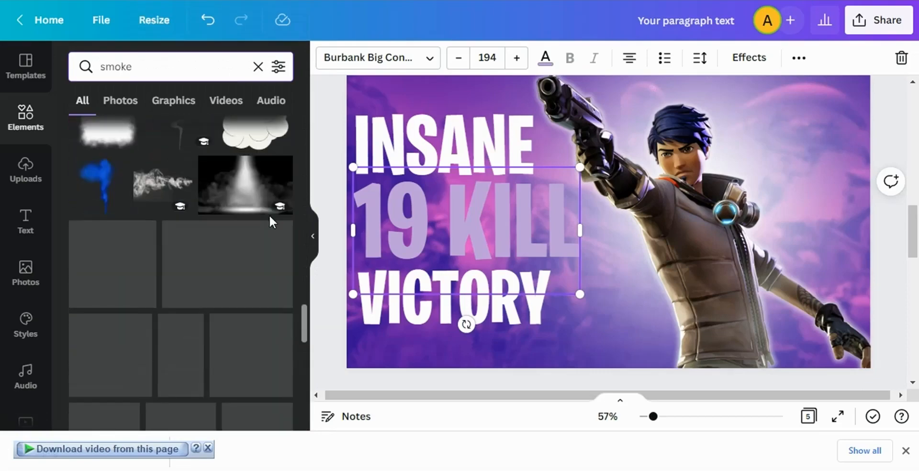
scroll(270, 221, "down", 4)
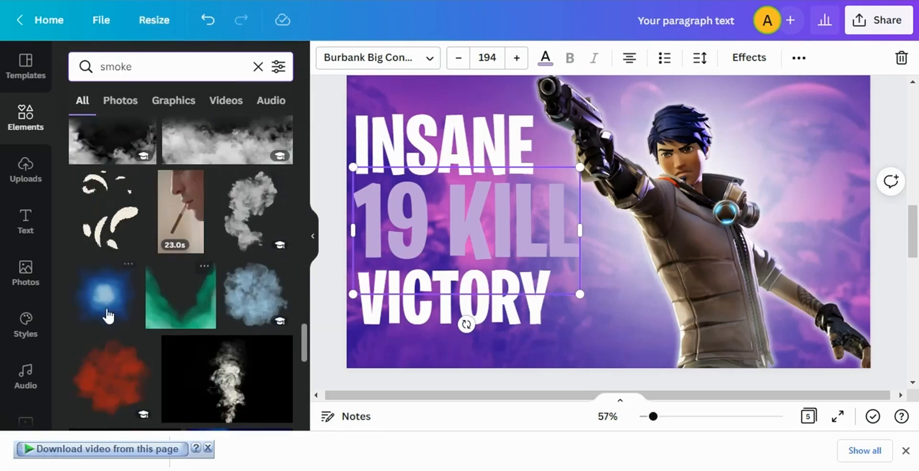
- Show more elements like the blue Colorful Zoom Smoke graphic and browse the recommendations
left_click(128, 270)
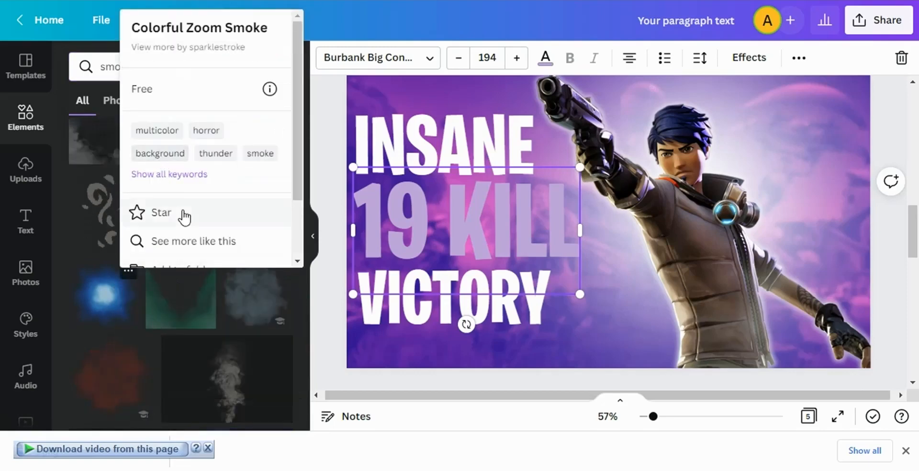
scroll(182, 211, "down", 2)
left_click(183, 161)
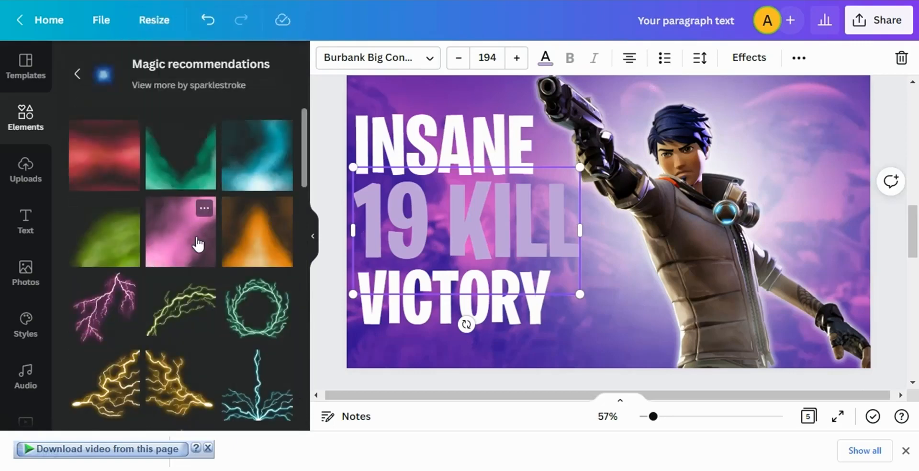
scroll(196, 238, "down", 15)
scroll(197, 238, "up", 15)
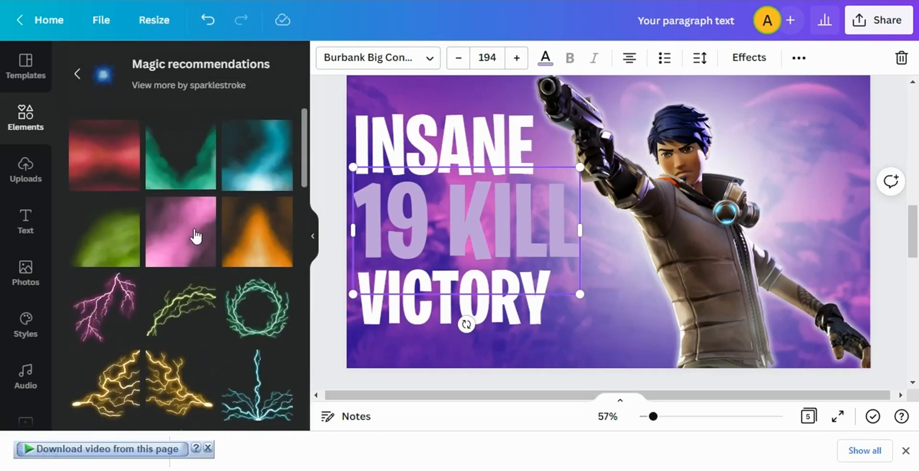
- Add the pink smoke graphic and enlarge and stretch it to cover the whole "INSANE 19 KILL VICTORY" thumbnail
left_click(196, 236)
left_click_drag(626, 248, 697, 239)
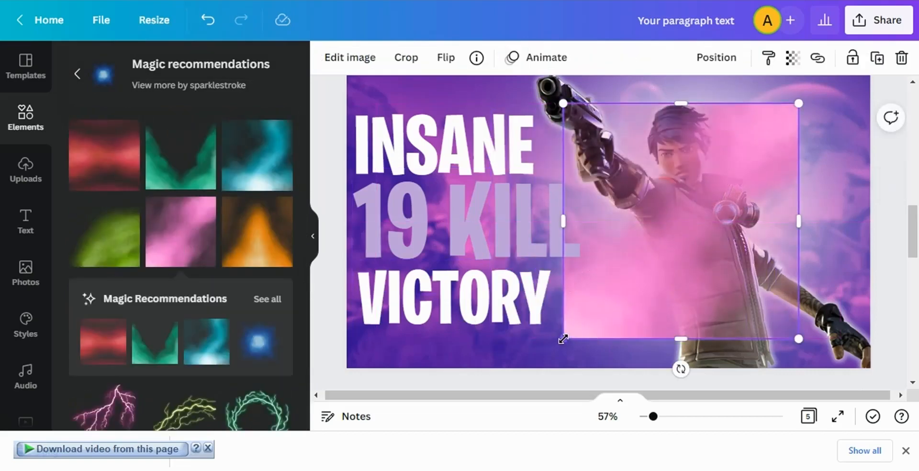
left_click_drag(699, 269, 452, 292)
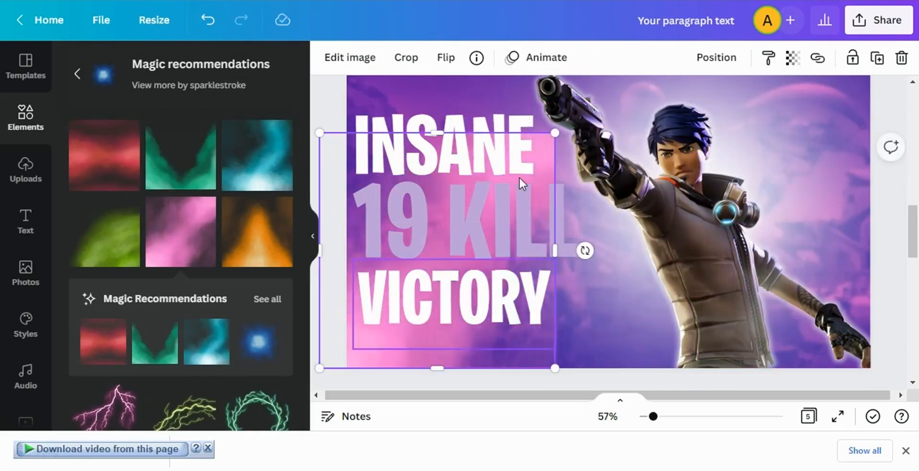
left_click_drag(560, 130, 913, 102)
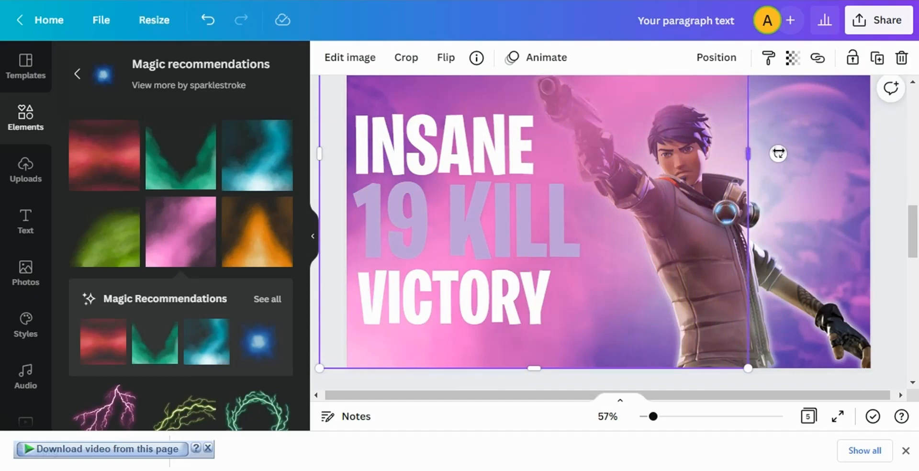
left_click_drag(749, 153, 870, 154)
- Make the pink smoke slightly more transparent and send it backward behind the character
left_click(792, 60)
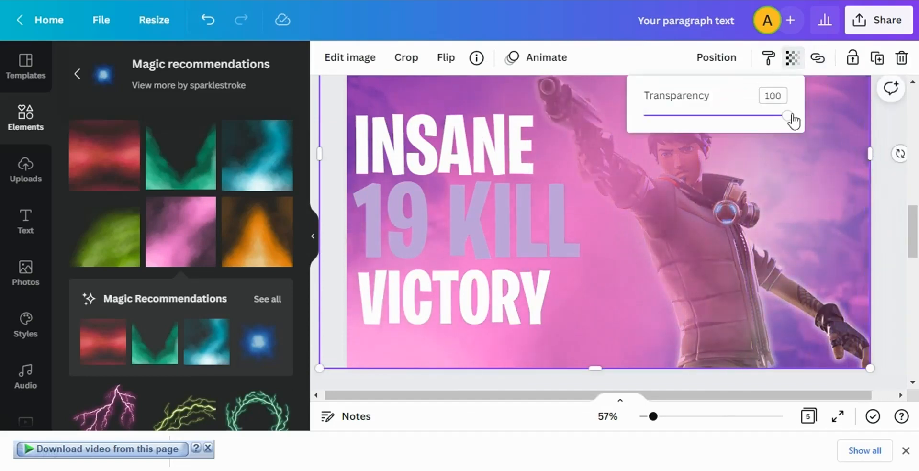
left_click_drag(788, 116, 767, 116)
left_click(792, 60)
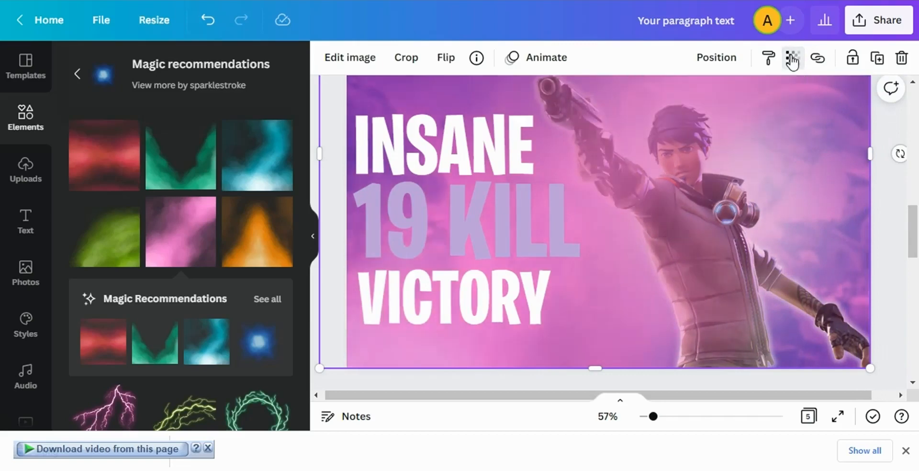
key("ctrl+[")
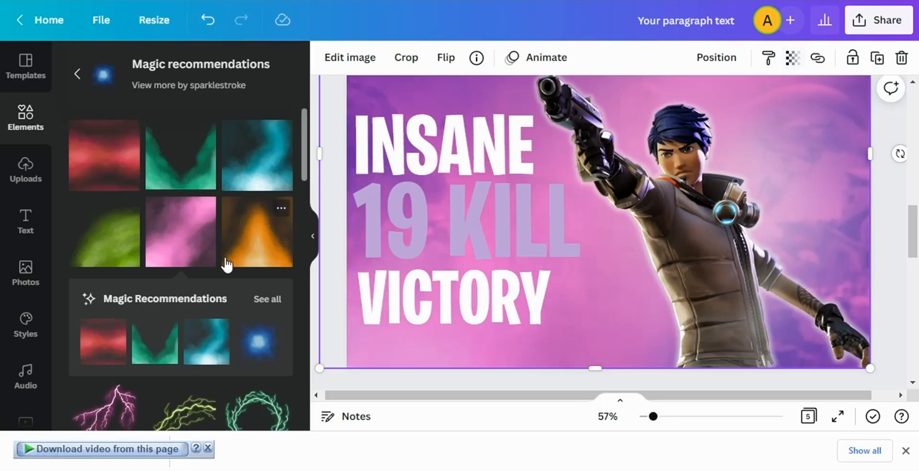
key("ctrl+z")
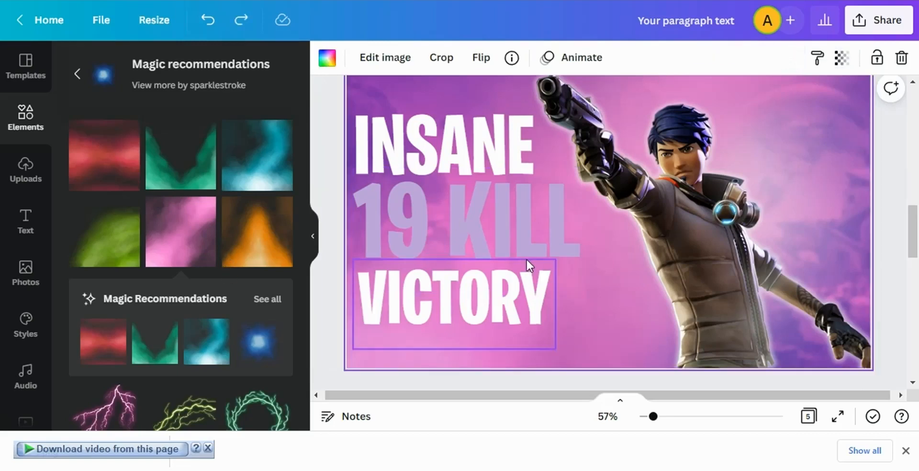
- Add the teal smoke graphic over the character's side of the thumbnail, then enlarge and widen it across the full canvas
scroll(365, 376, "down", 2)
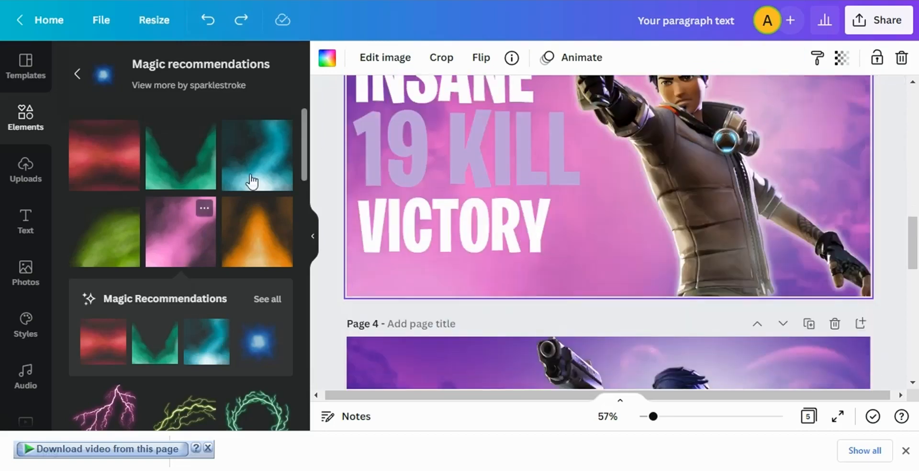
left_click(267, 177)
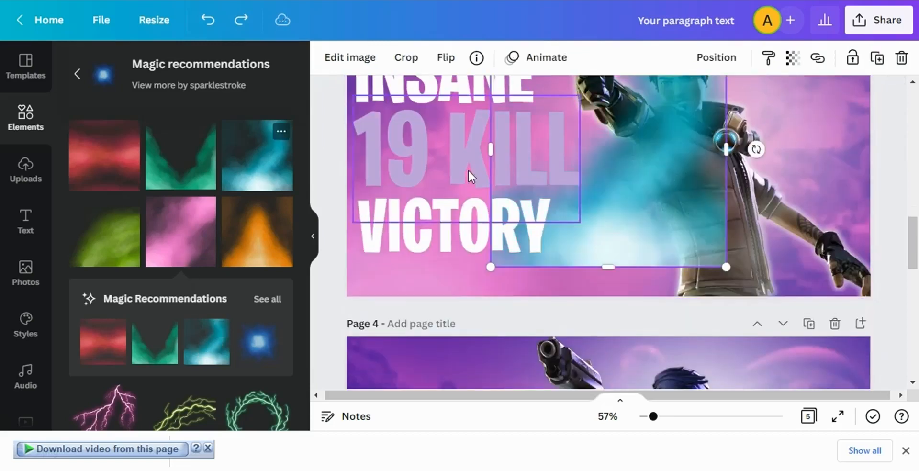
scroll(534, 199, "up", 6)
scroll(588, 237, "down", 4)
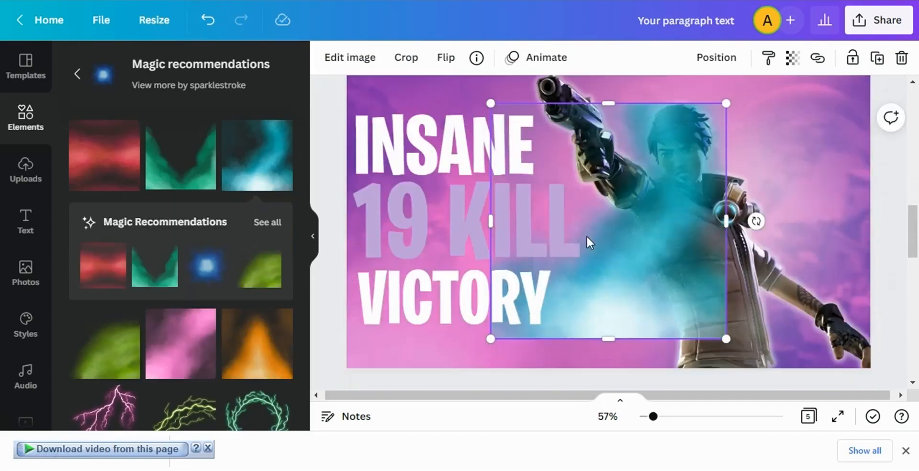
left_click_drag(657, 261, 824, 226)
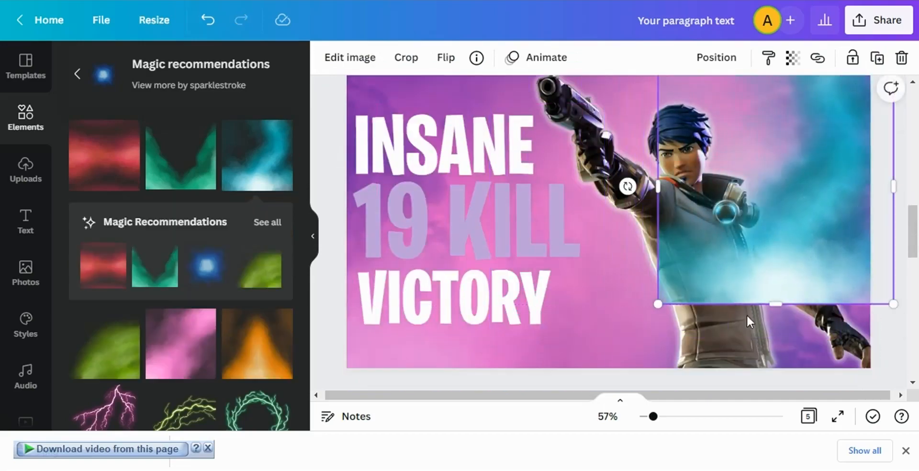
left_click_drag(658, 305, 534, 374)
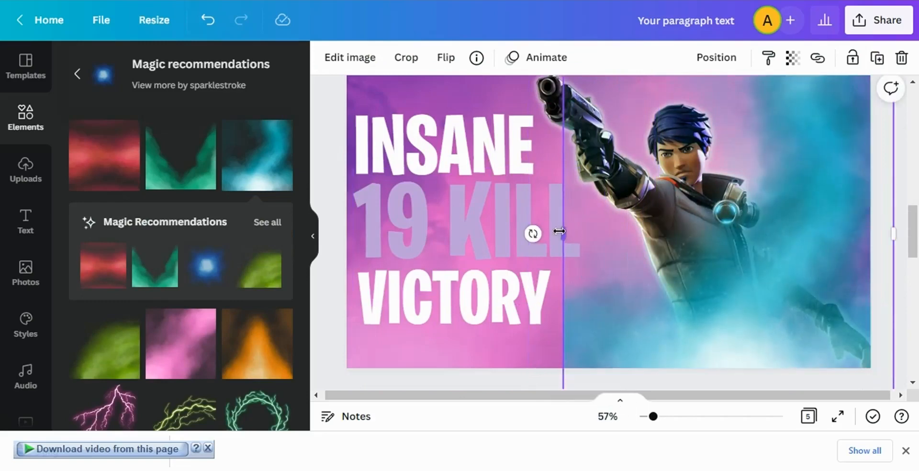
left_click_drag(563, 232, 348, 234)
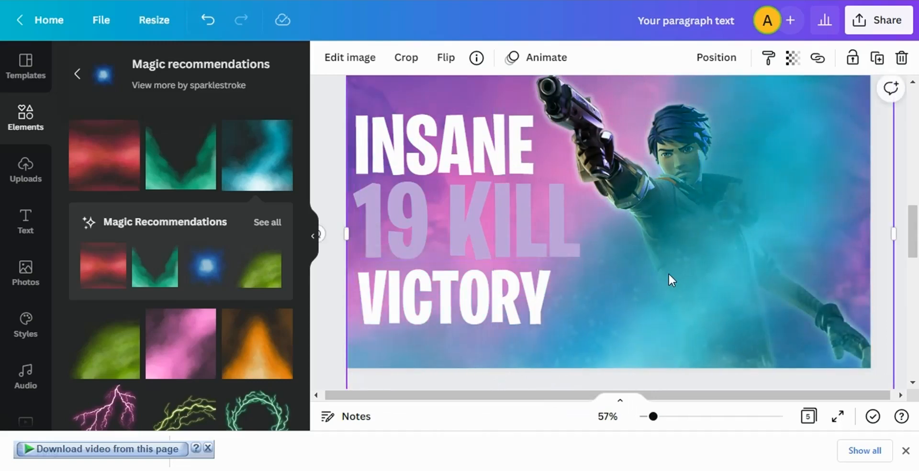
- Set the teal smoke's transparency to 72 and send it backward behind the character
left_click(793, 58)
left_click(735, 115)
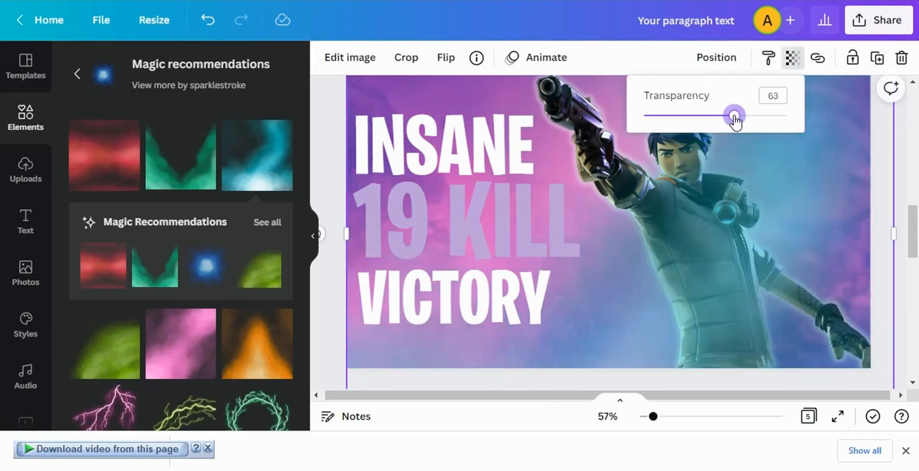
left_click(747, 116)
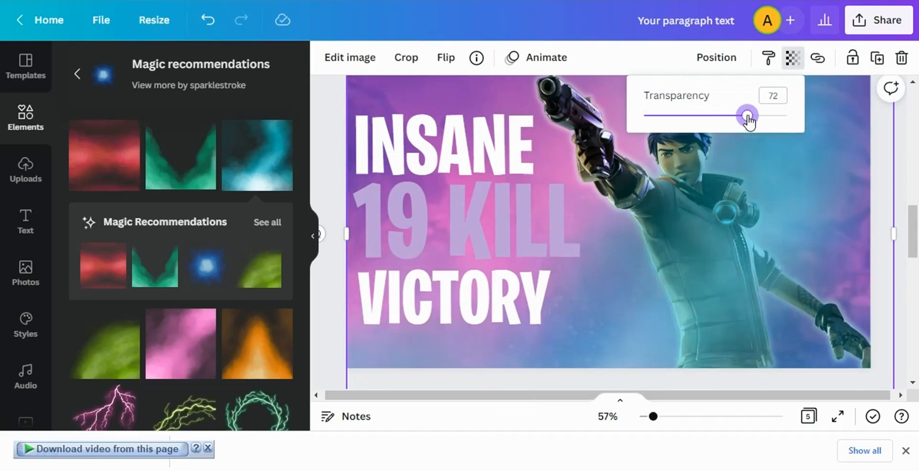
left_click(792, 62)
key("ctrl+[")
key("ctrl+[")
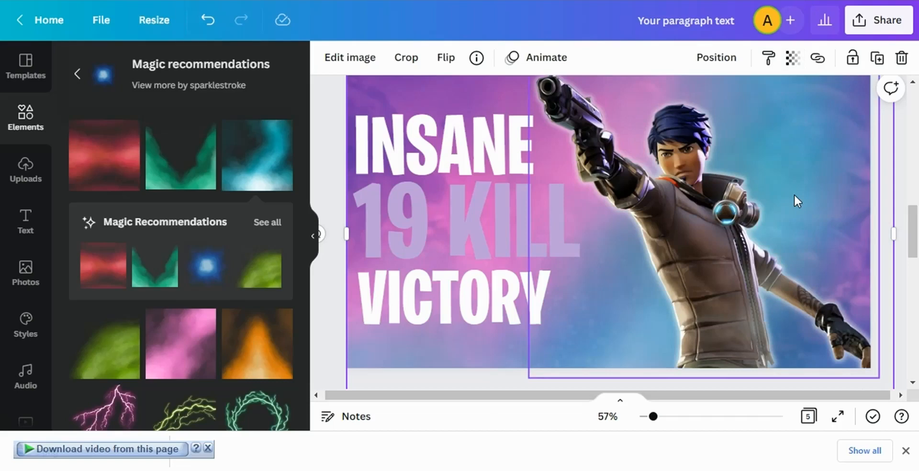
key("Delete")
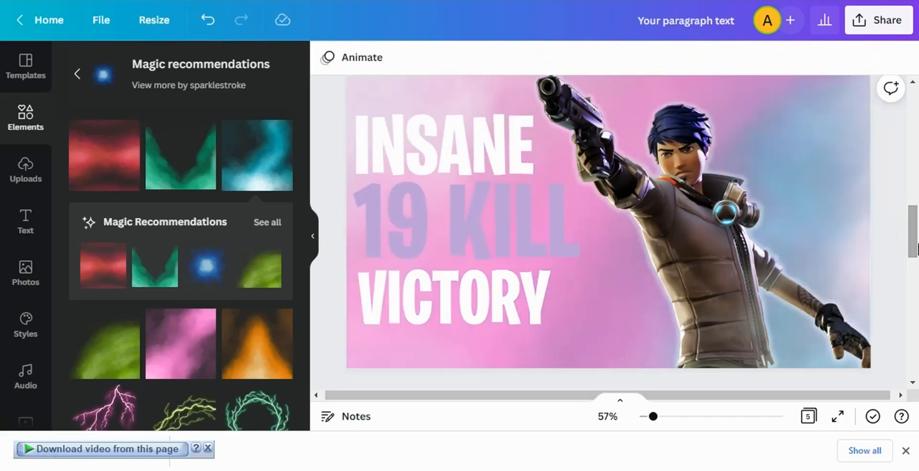
left_click(836, 206)
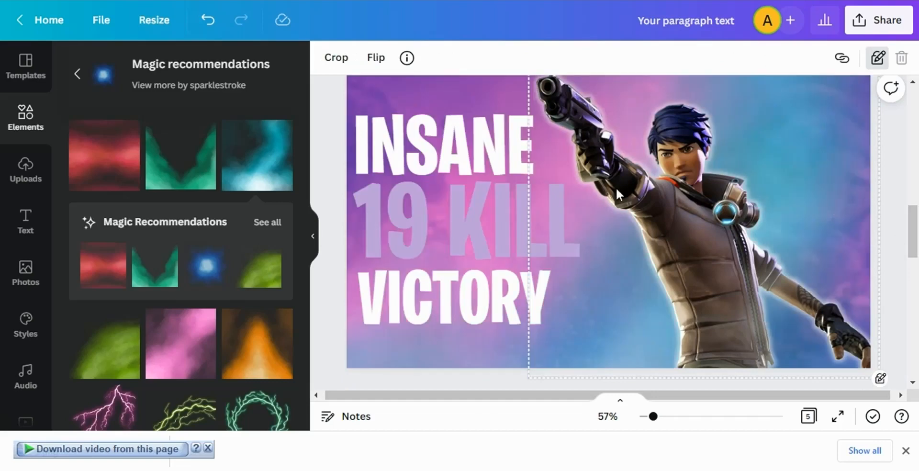
left_click(322, 119)
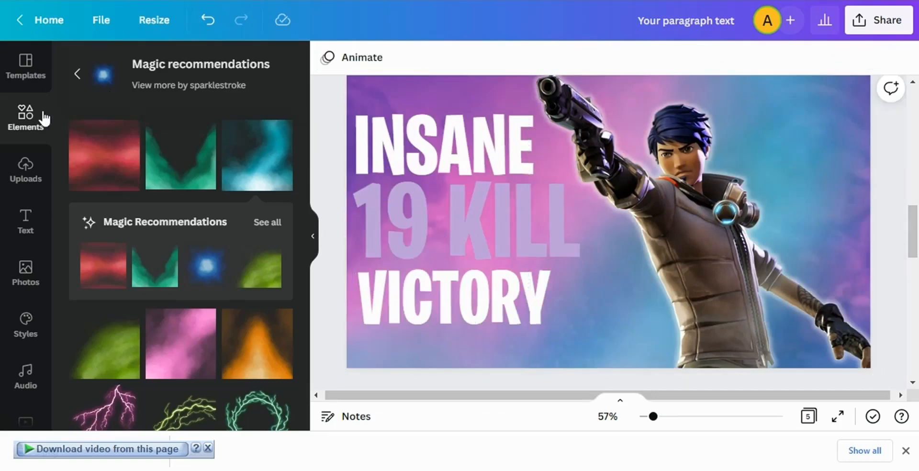
- Return from the recommendations to the elements search and search for "thunder"
left_click(76, 74)
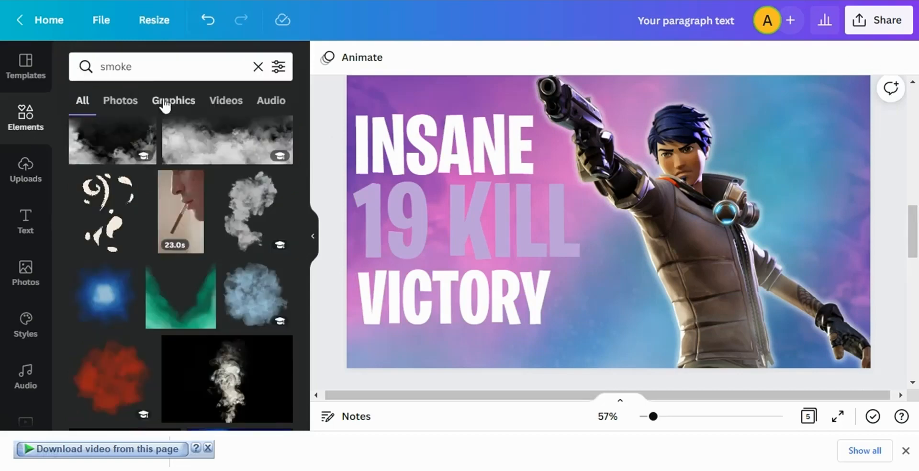
double_click(152, 78)
type("thu")
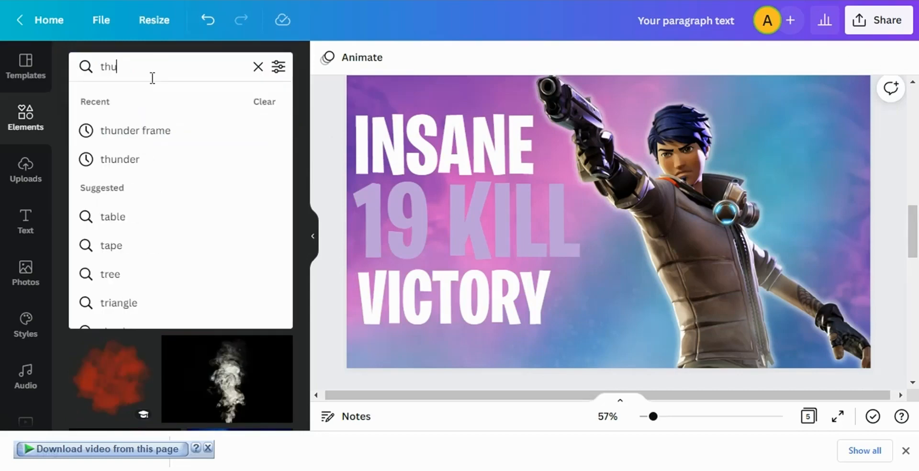
type("nd")
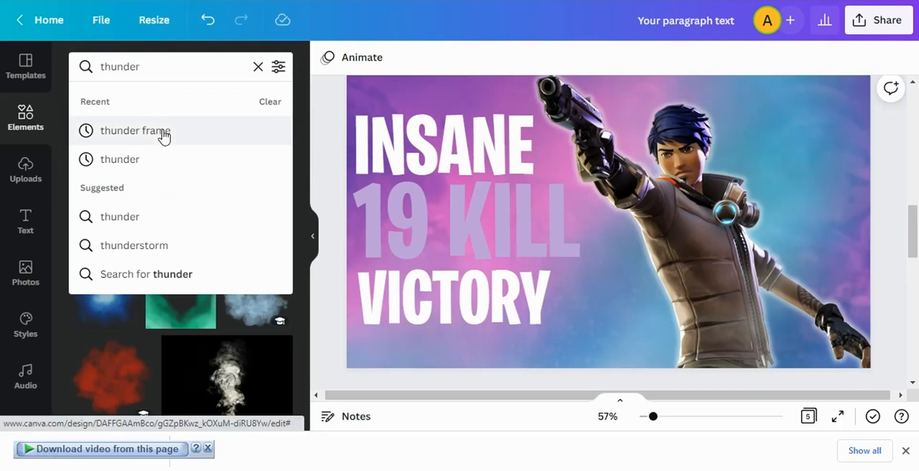
type("er")
key("Return")
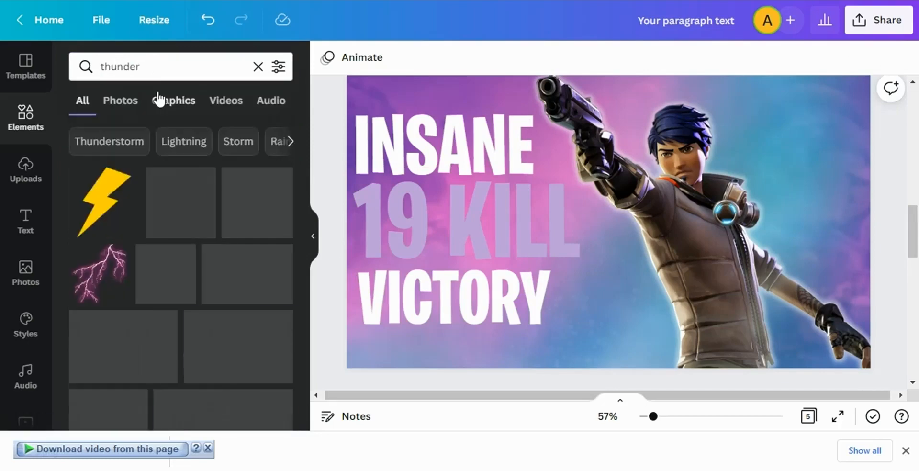
- Look through the thunder results for a lightning effect and limit them to graphics
scroll(251, 291, "down", 6)
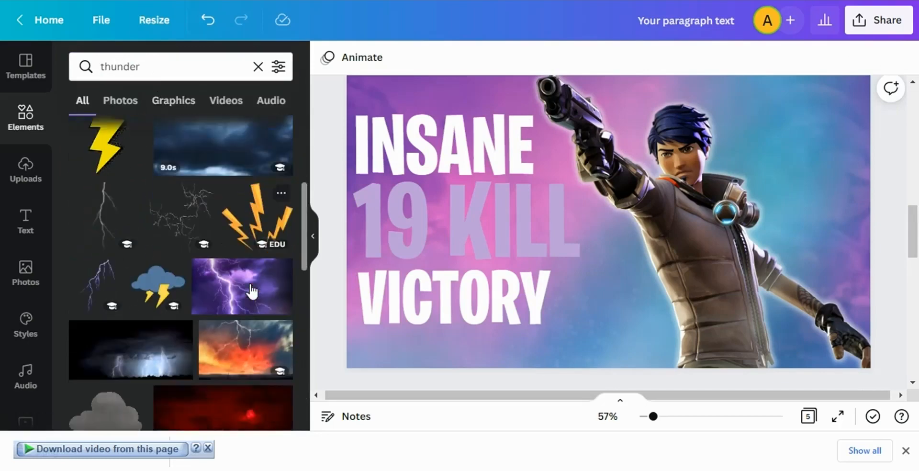
scroll(252, 290, "down", 10)
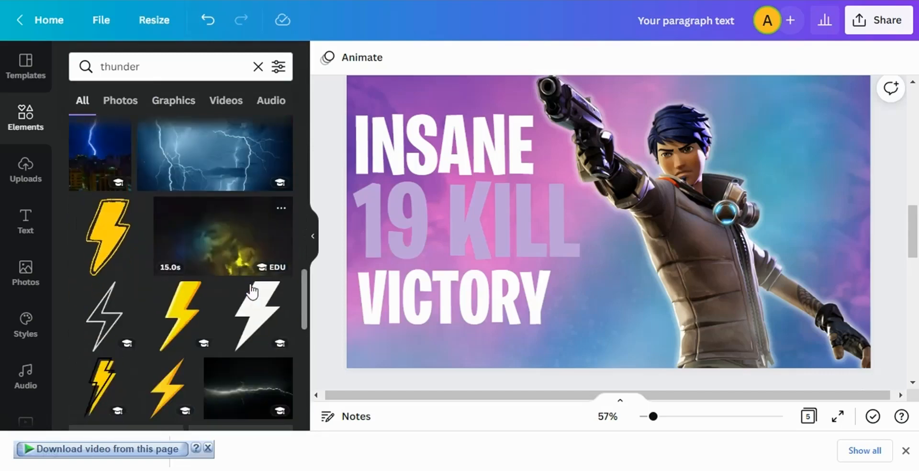
scroll(250, 283, "up", 5)
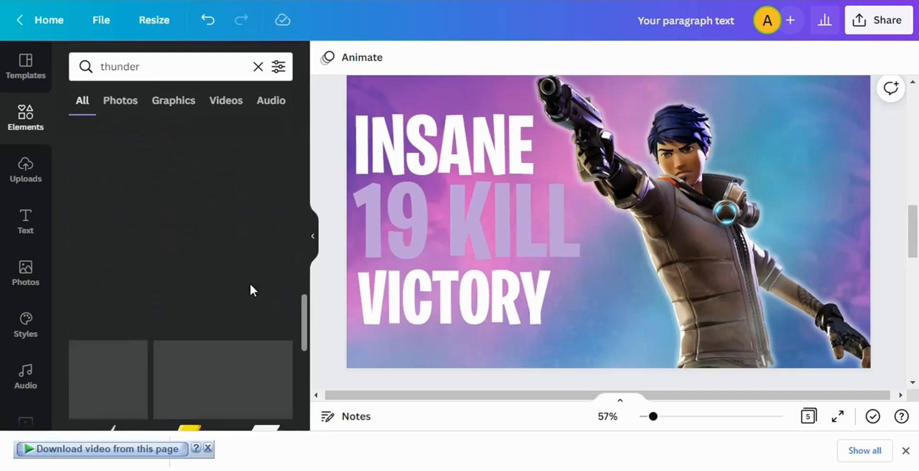
scroll(250, 283, "down", 10)
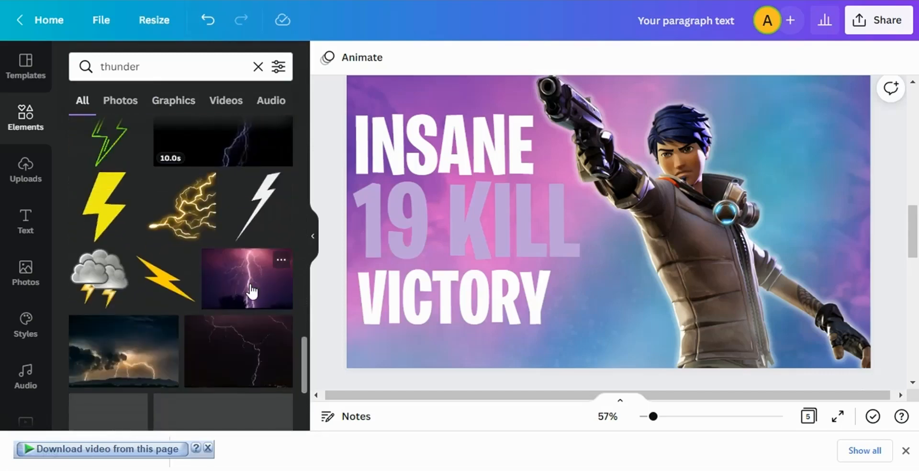
scroll(250, 284, "up", 15)
left_click(168, 114)
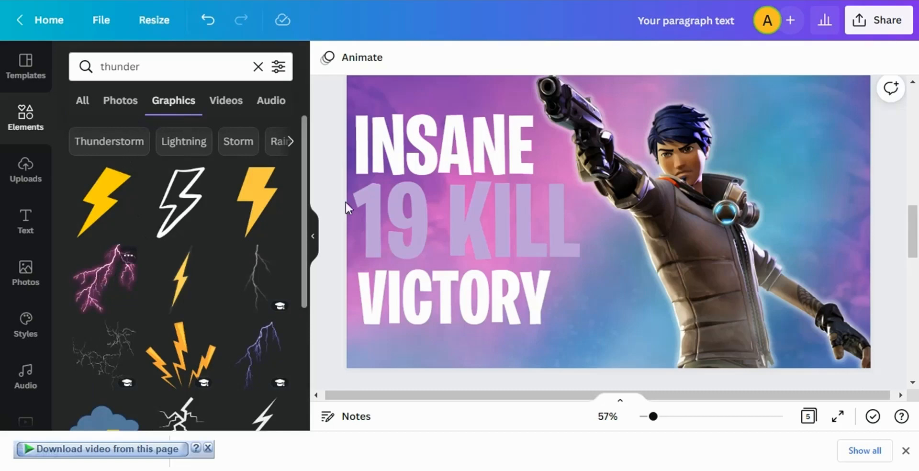
- Add the pink lightning graphic over the character and enlarge it to about 1,393 by 999 so it spans the thumbnail
left_click_drag(345, 201, 761, 159)
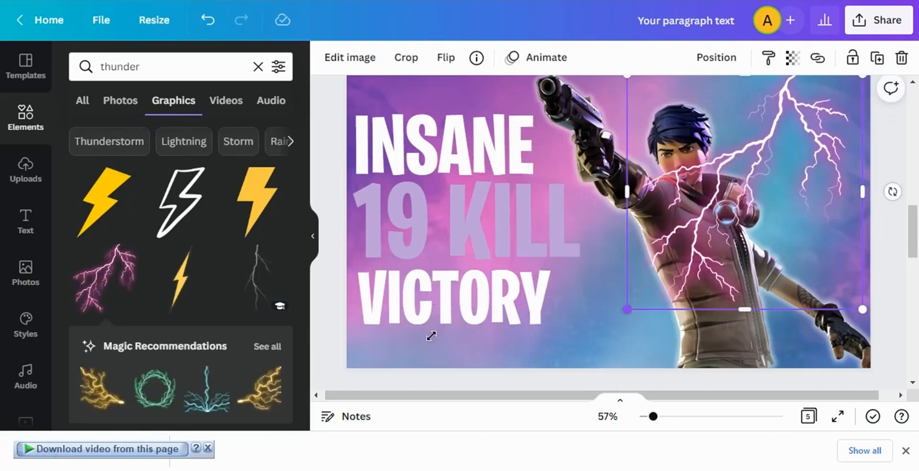
left_click_drag(431, 335, 376, 415)
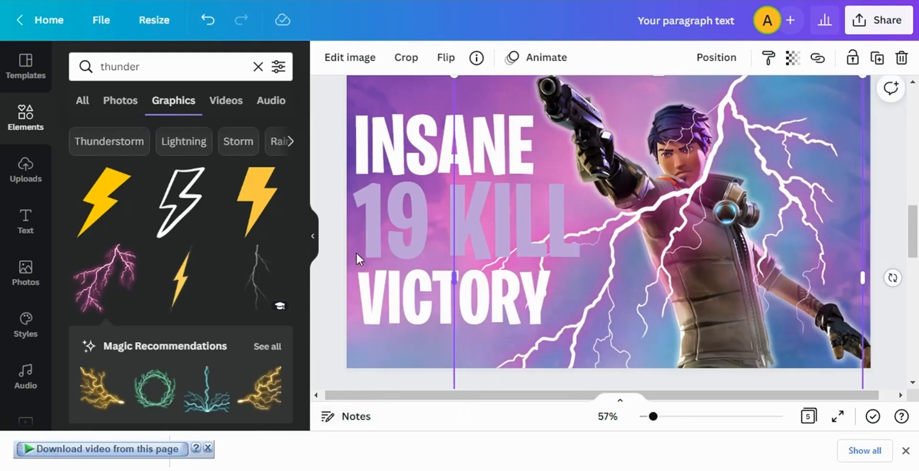
left_click_drag(358, 259, 336, 259)
left_click_drag(676, 203, 678, 178)
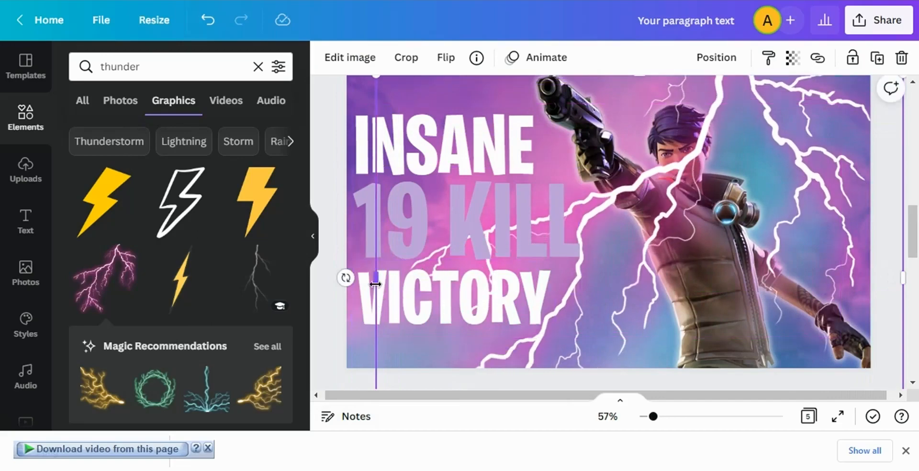
left_click_drag(344, 277, 332, 277)
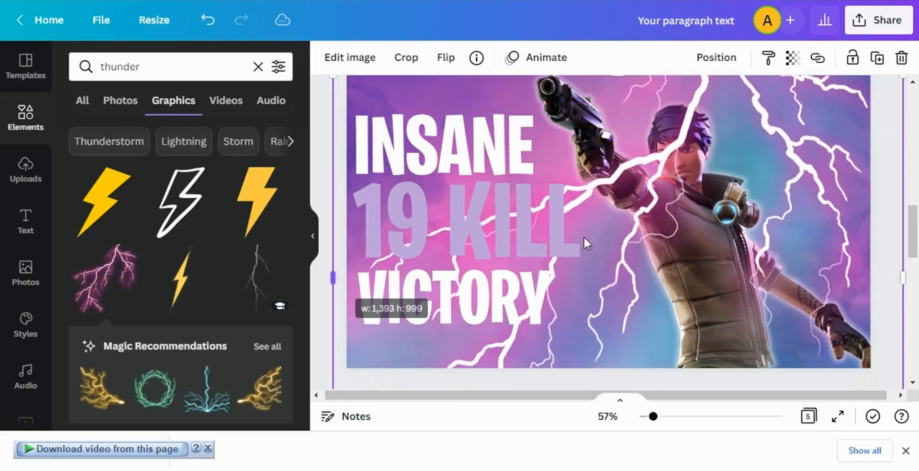
mouse_move(652, 234)
left_mouse_down()
mouse_move(666, 235)
mouse_move(652, 234)
left_mouse_up()
- Send the pink lightning backward so it sits behind the character
key("ctrl+[")
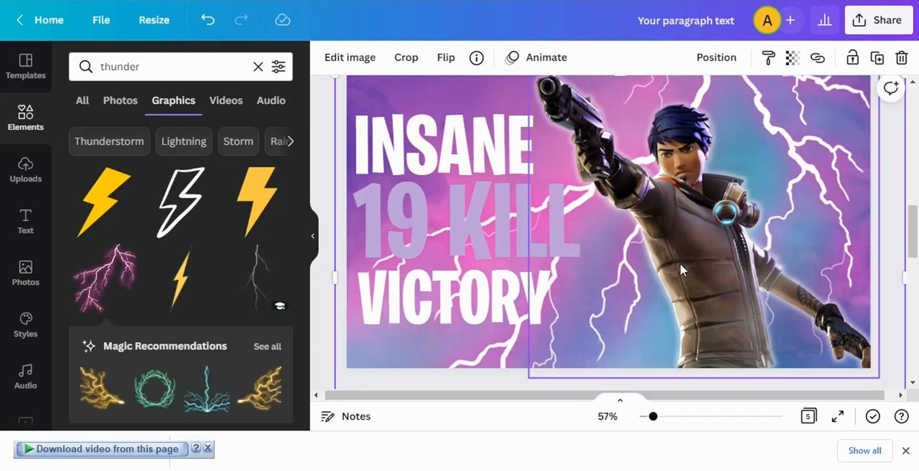
key("ctrl+[")
key("ctrl+]")
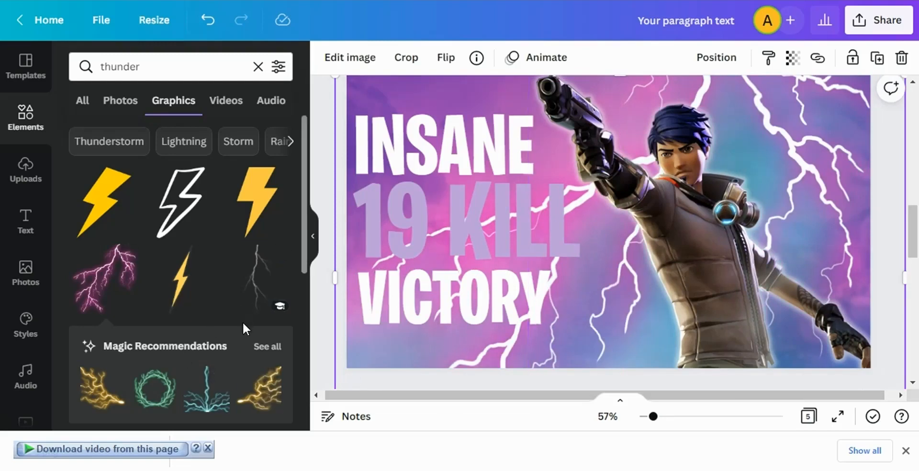
- Add the blue-purple lightning graphic, enlarge it and place it over the title text half of the thumbnail
scroll(243, 324, "down", 3)
left_click(255, 322)
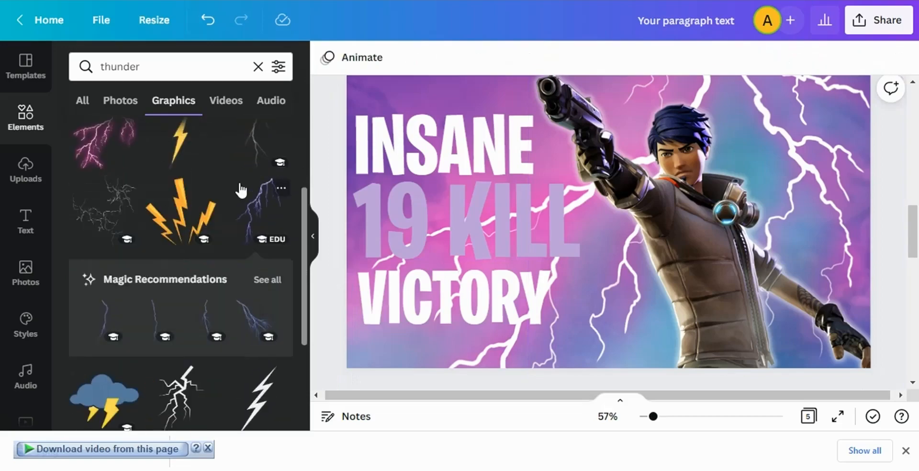
left_click(257, 220)
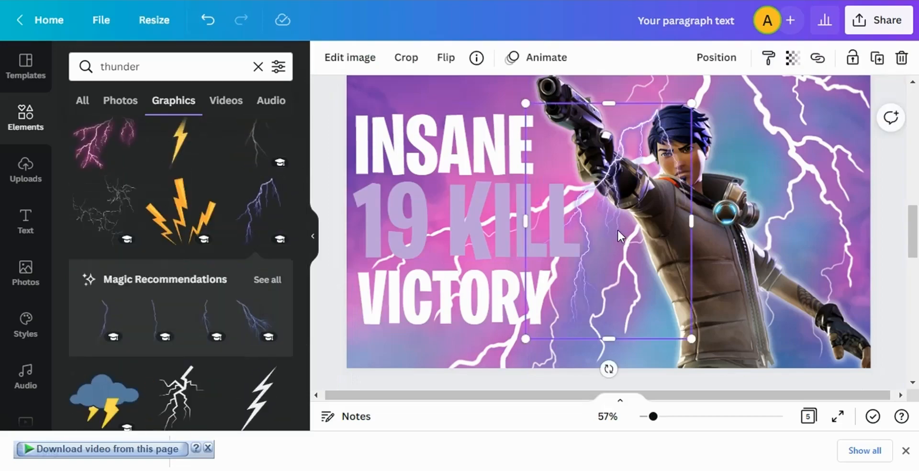
left_click_drag(617, 229, 449, 183)
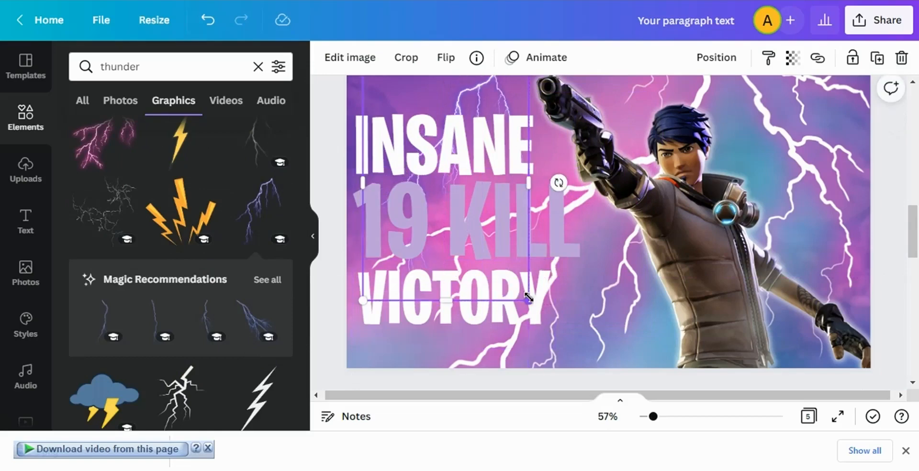
left_click_drag(530, 301, 683, 375)
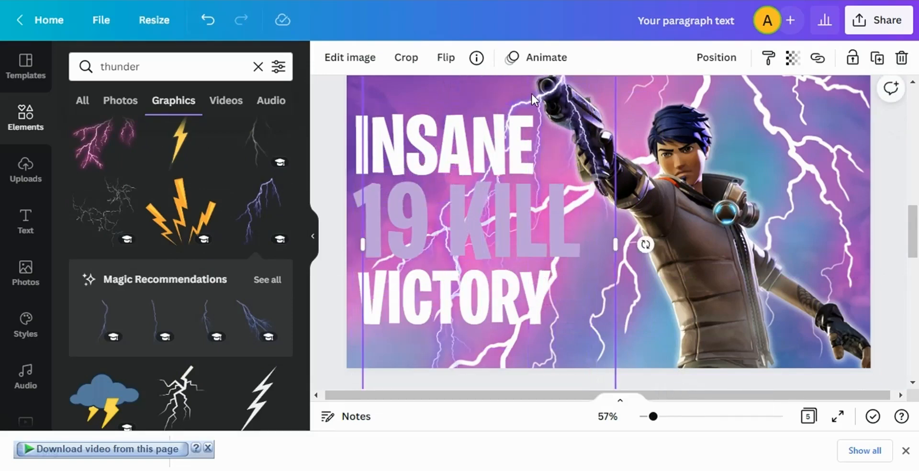
left_click_drag(642, 244, 431, 91)
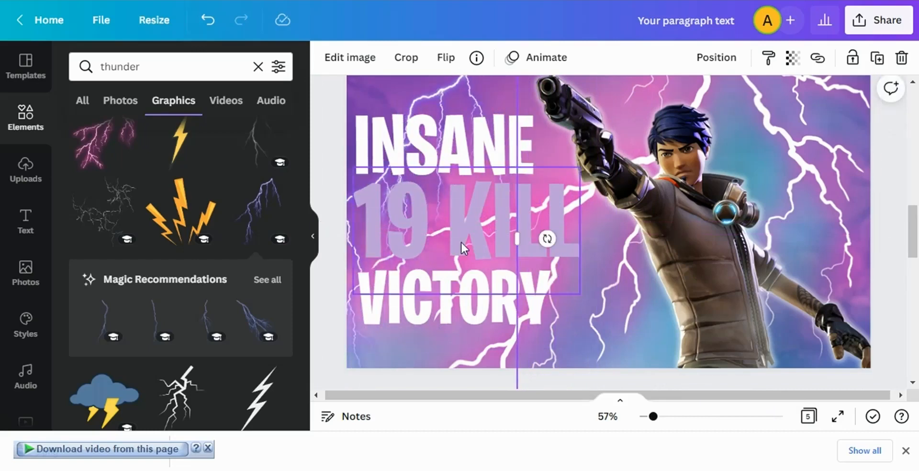
- Look through the thunder graphics and the recommendations similar to the blue-purple lightning for another effect
scroll(285, 238, "down", 4)
scroll(284, 238, "down", 5)
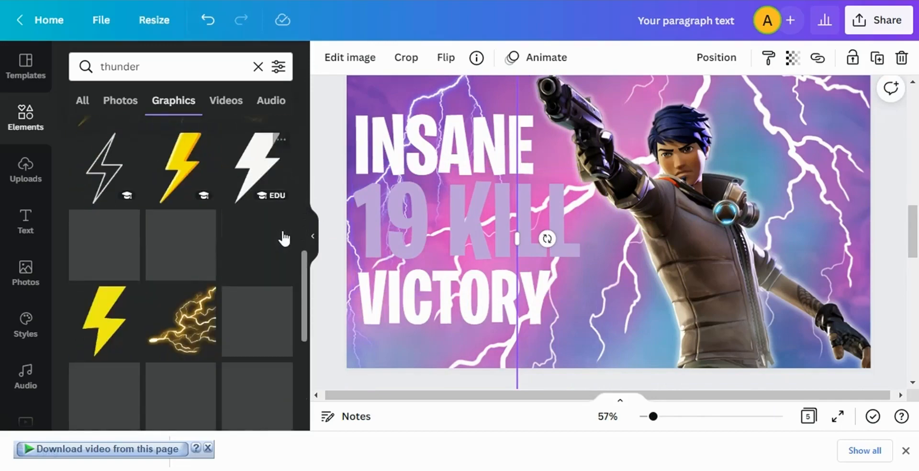
scroll(287, 242, "down", 5)
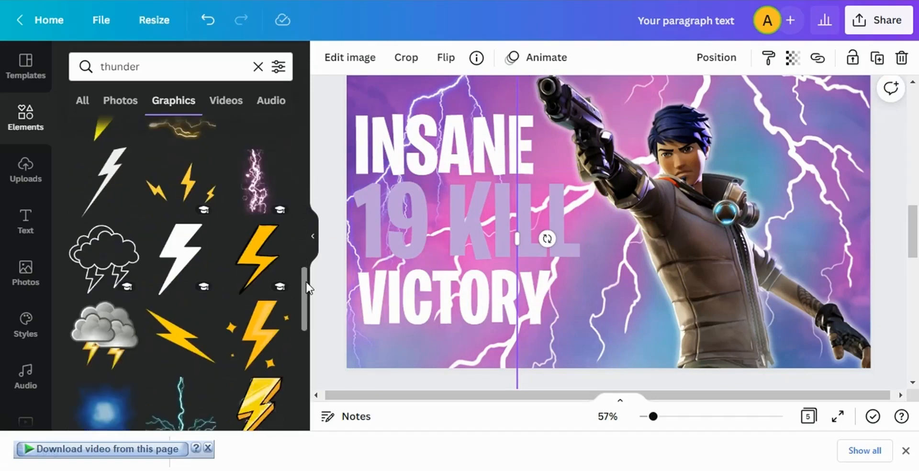
scroll(265, 256, "up", 3)
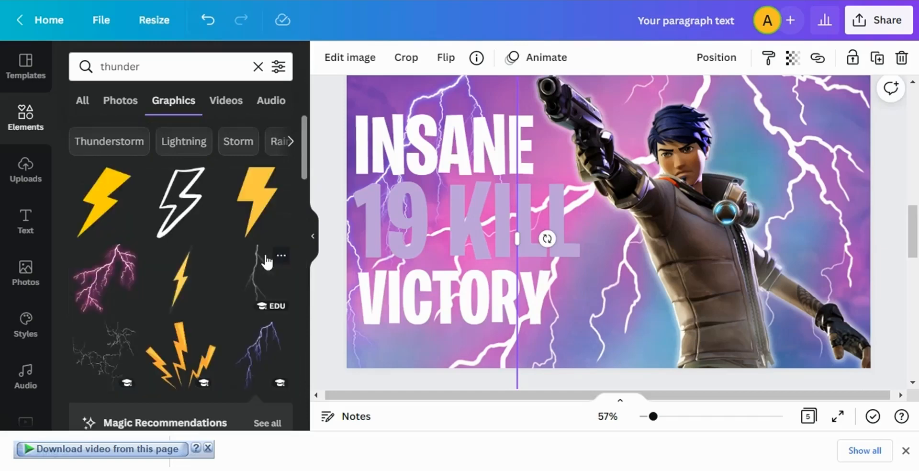
scroll(266, 261, "down", 3)
left_click(269, 280)
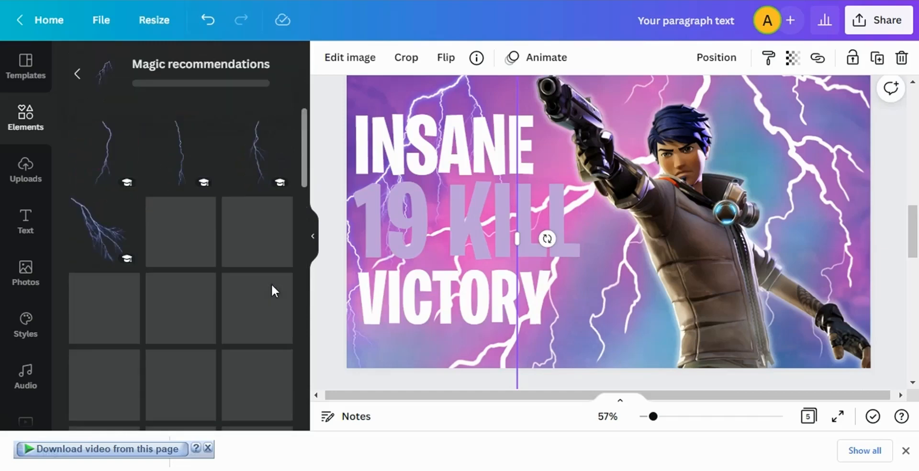
scroll(273, 291, "down", 3)
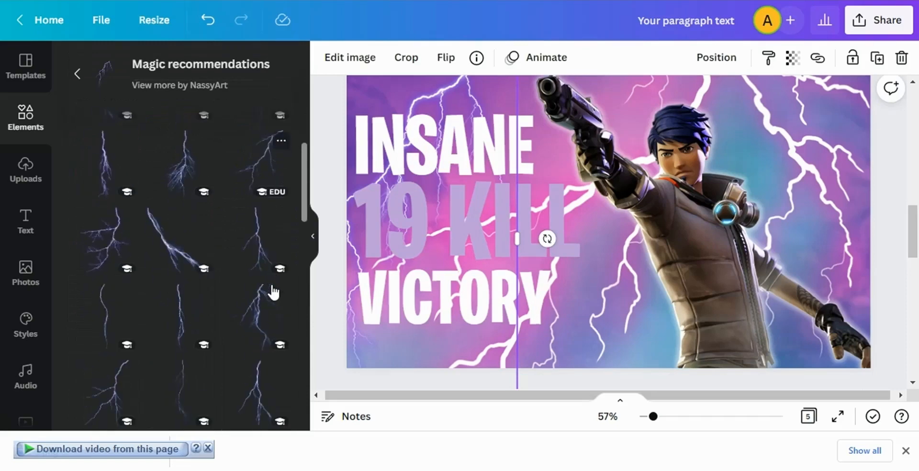
left_click(109, 255)
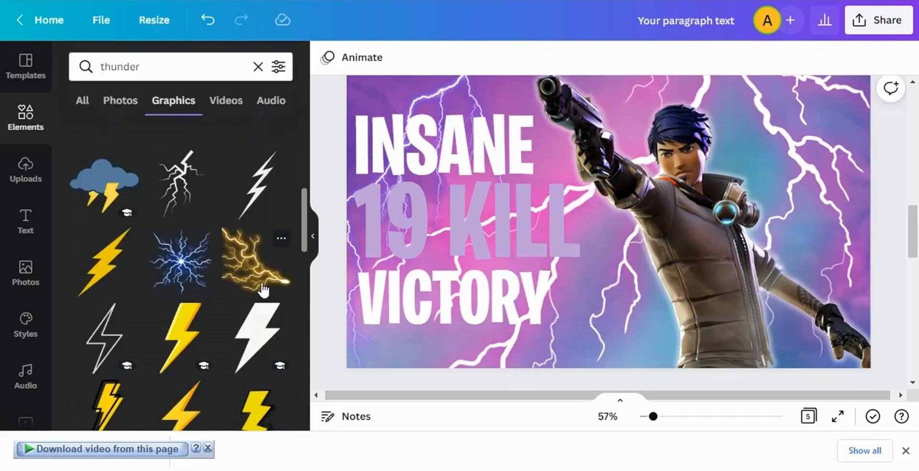
- Add the white lightning-bolt pattern graphic from the thunder results and enlarge it over the character
scroll(197, 254, "up", 8)
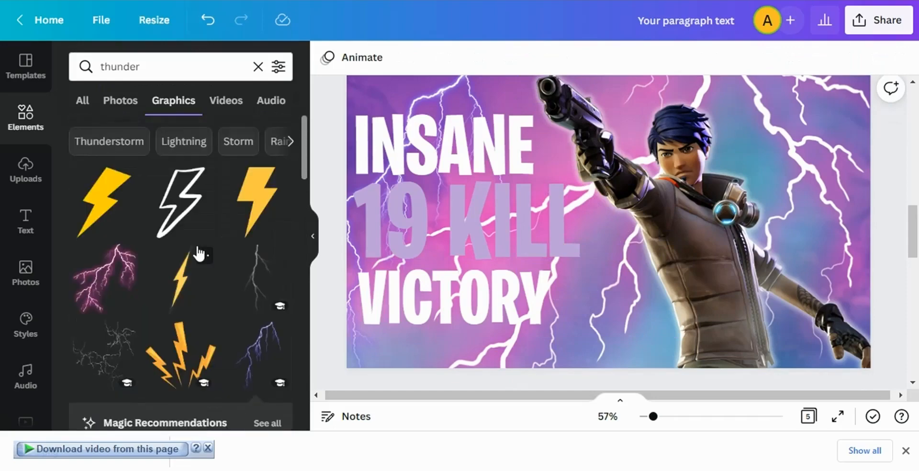
scroll(199, 254, "down", 10)
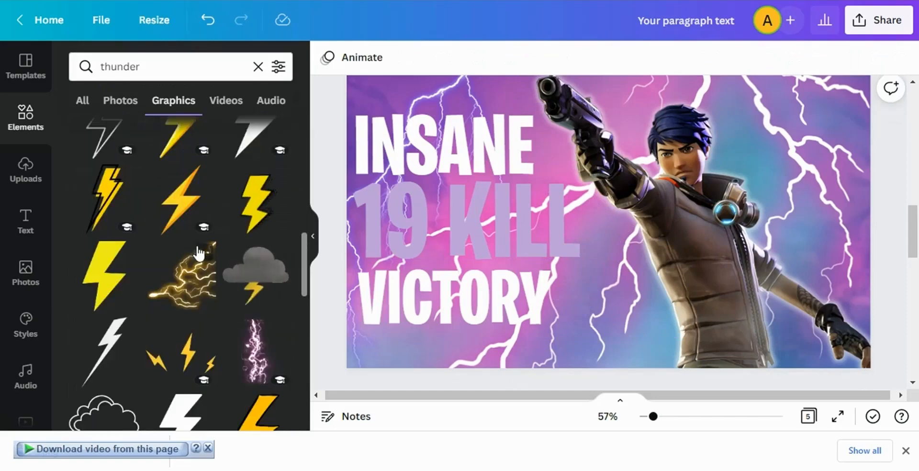
scroll(199, 252, "down", 10)
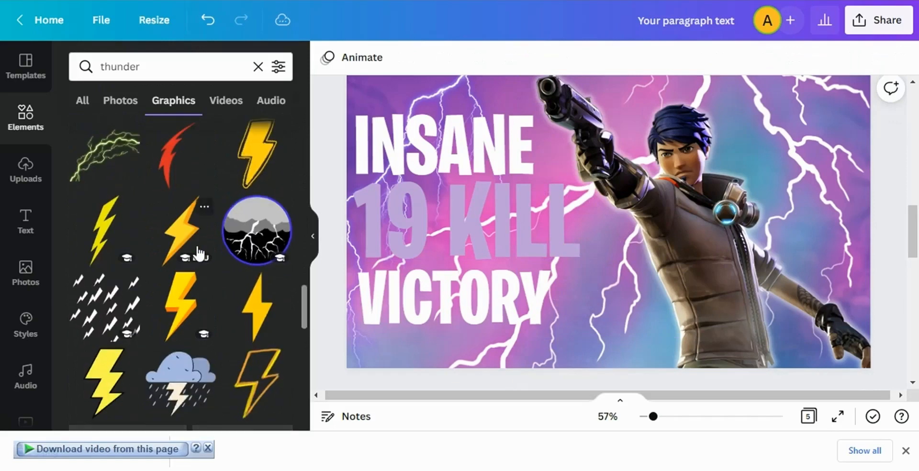
scroll(199, 254, "down", 3)
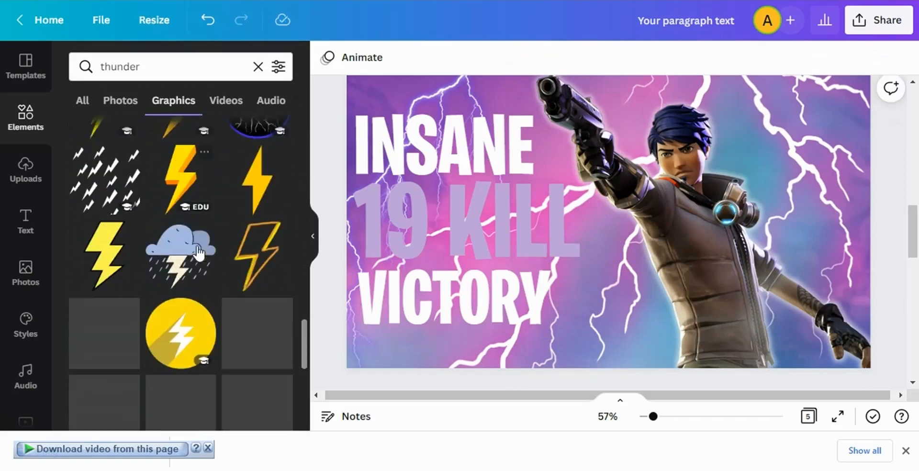
left_click(123, 160)
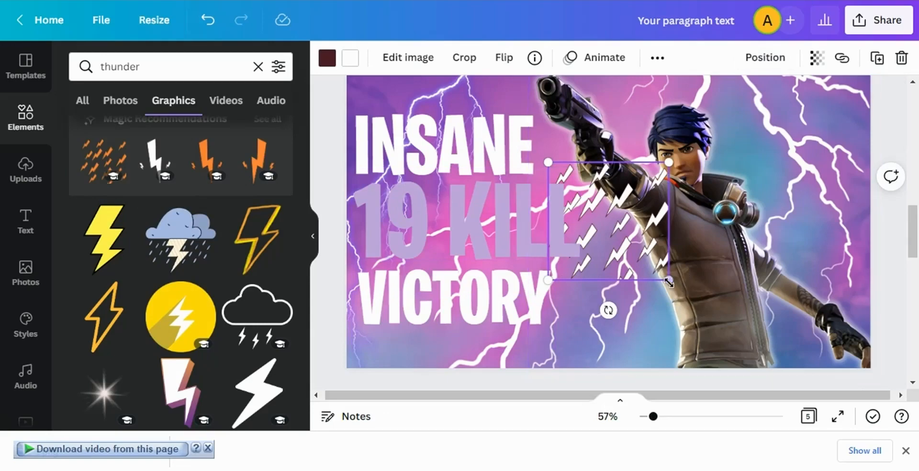
left_click_drag(669, 280, 831, 355)
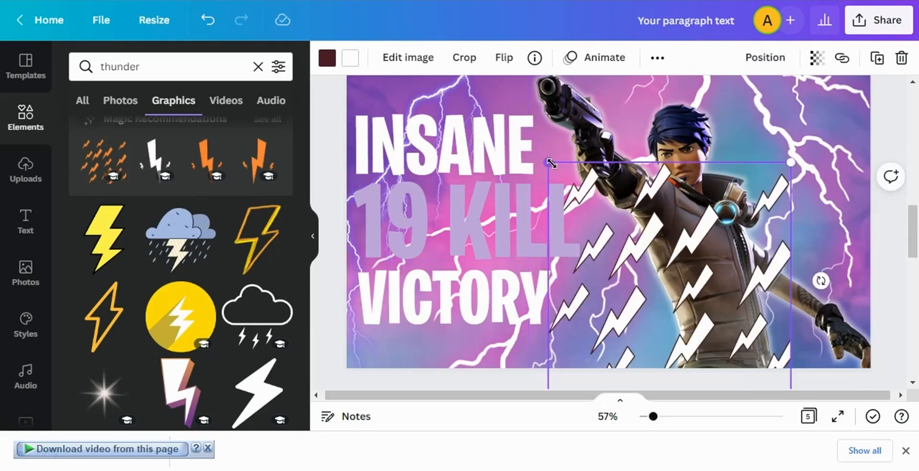
left_click_drag(550, 162, 498, 45)
left_click_drag(628, 224, 626, 202)
- Set the bolt pattern's transparency to 37 and move it over to the right half of the thumbnail
left_click(817, 57)
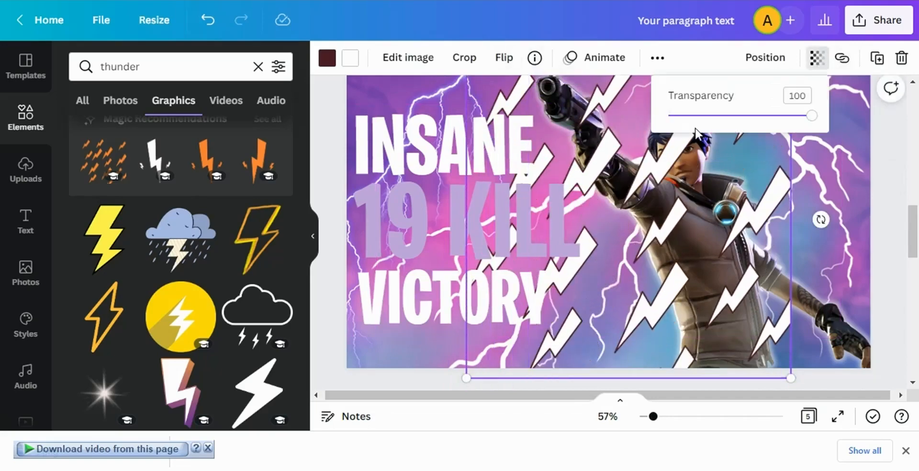
left_click(696, 116)
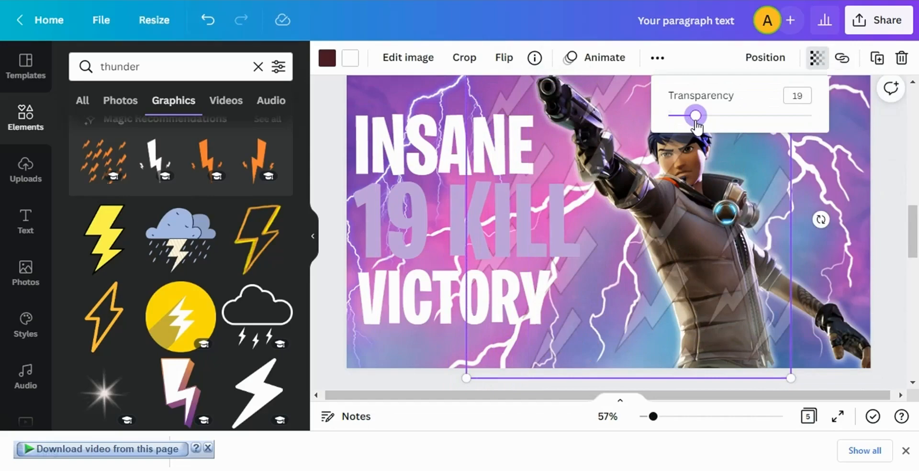
left_click(722, 117)
left_click_drag(686, 256, 762, 247)
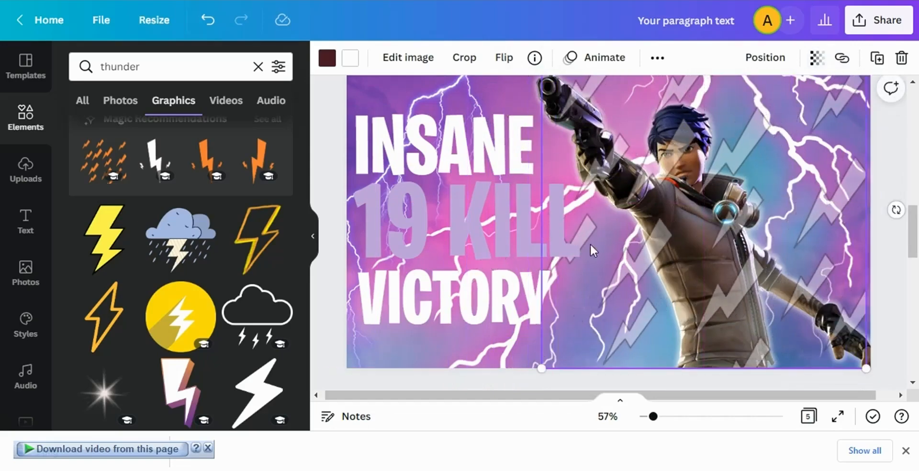
- Send the bolt pattern backward behind the character and set its transparency to 68
key("ctrl+alt+[")
left_click(812, 60)
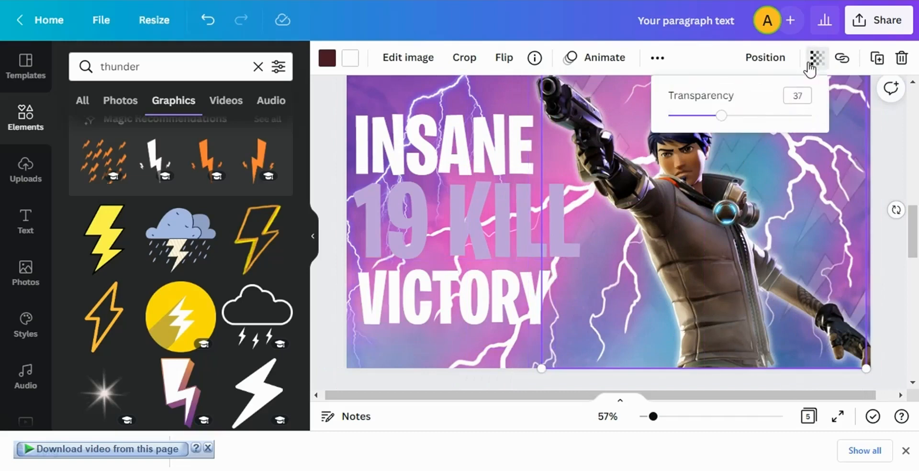
left_click(745, 117)
left_click_drag(745, 120, 768, 117)
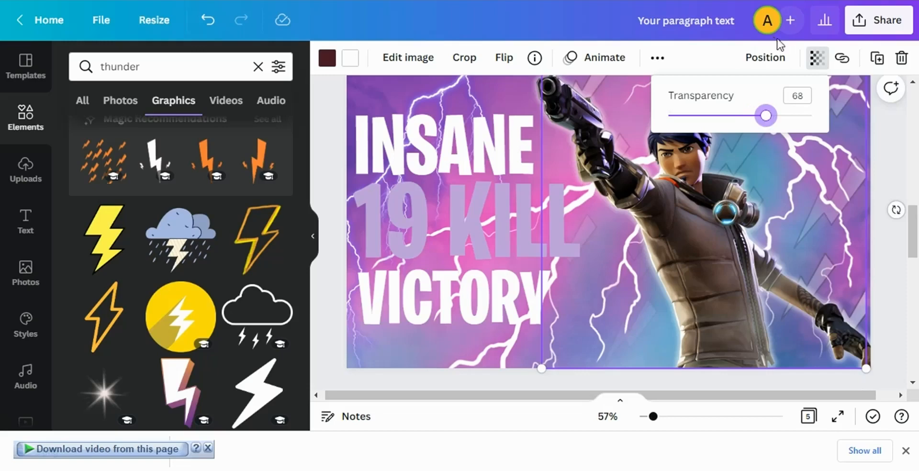
left_click(819, 57)
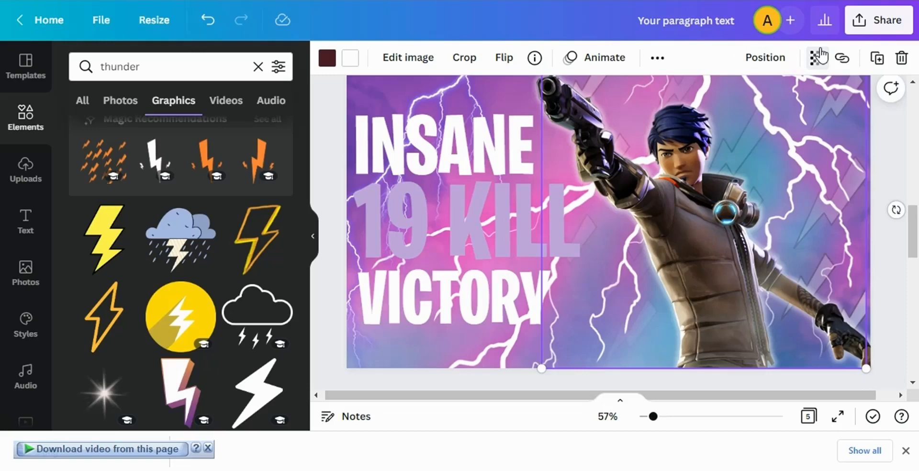
- Increase the "19 KILL" text's font size to 203 and nudge it slightly to the right
left_click(499, 224)
triple_click(516, 58)
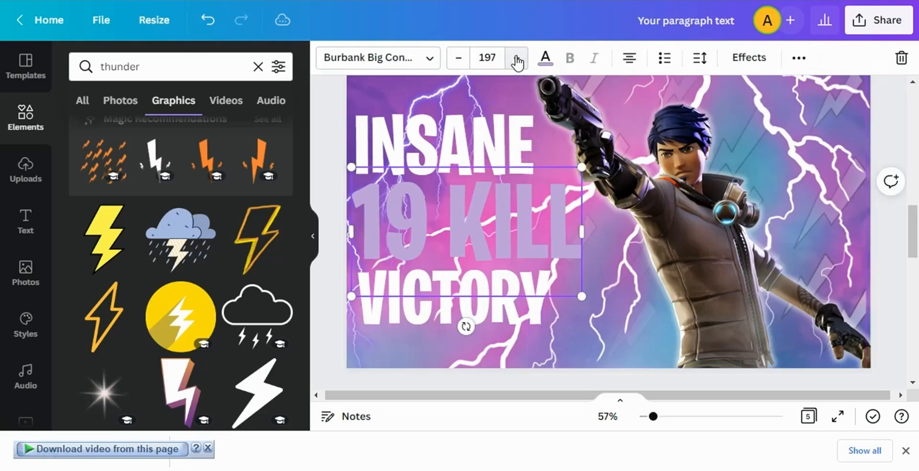
left_click(516, 58)
left_click(516, 57)
left_click(517, 58)
left_click(516, 57)
left_click(516, 57)
left_click(517, 57)
left_click_drag(517, 212, 521, 212)
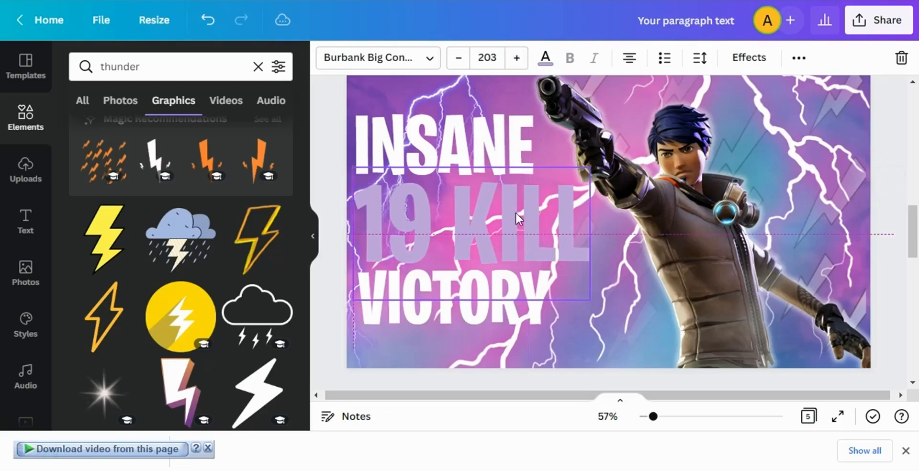
- Try pale lavender on the "19 KILL" text and settle on beige from the character image's photo colors
left_click(545, 58)
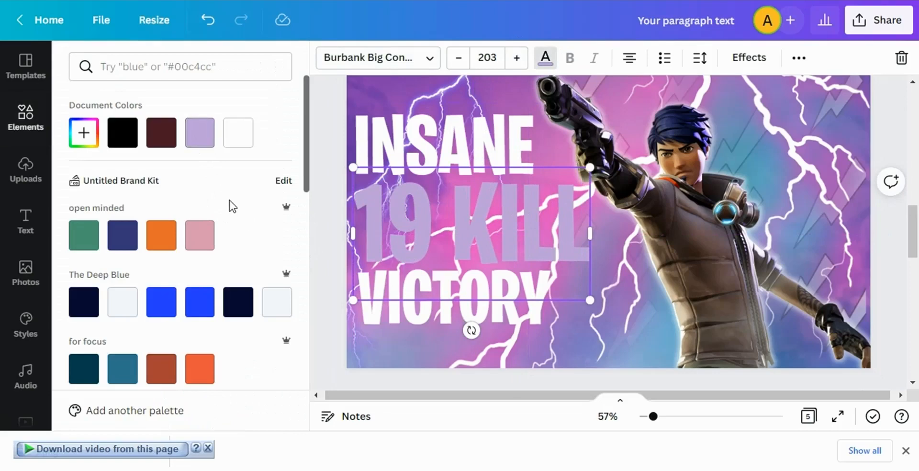
scroll(247, 217, "down", 10)
scroll(249, 216, "down", 2)
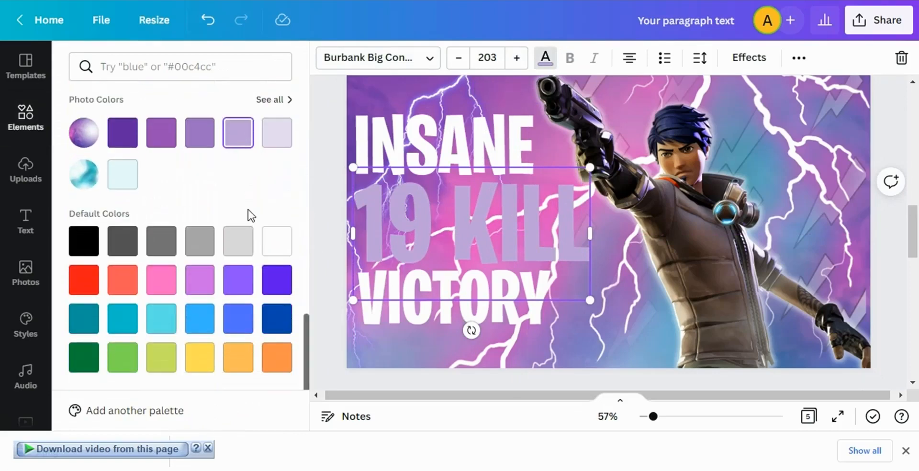
left_click(123, 138)
left_click(278, 134)
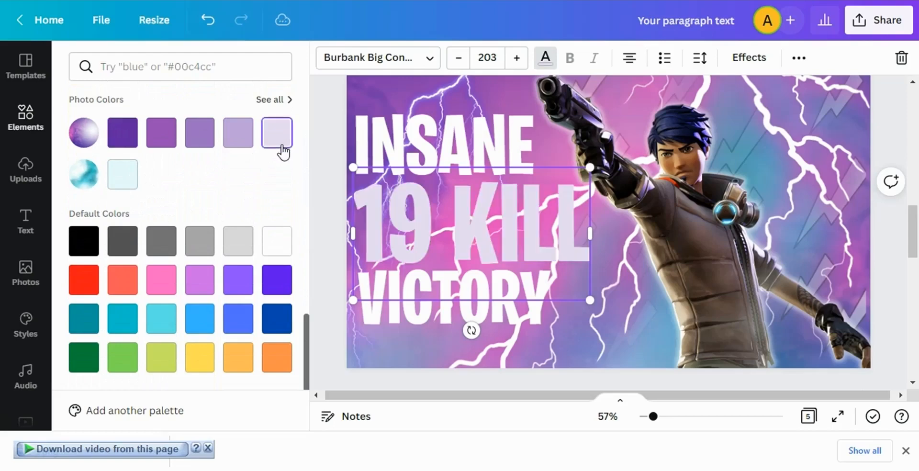
left_click(277, 102)
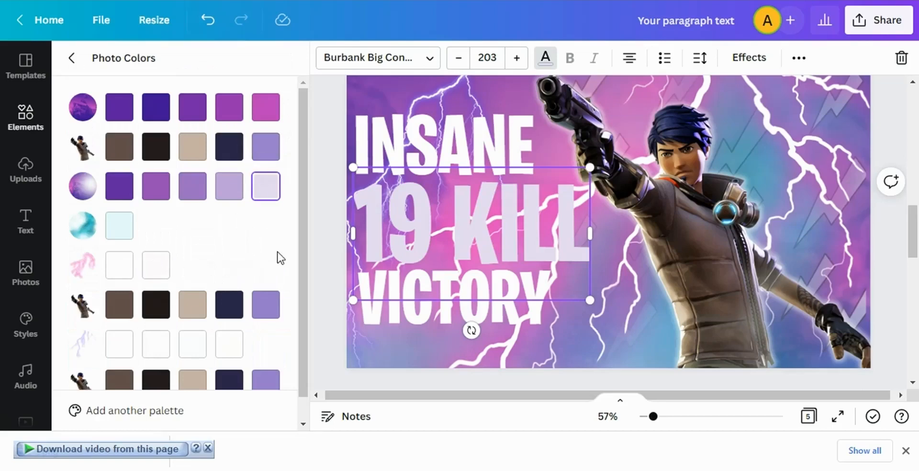
scroll(277, 259, "down", 1)
scroll(278, 259, "up", 1)
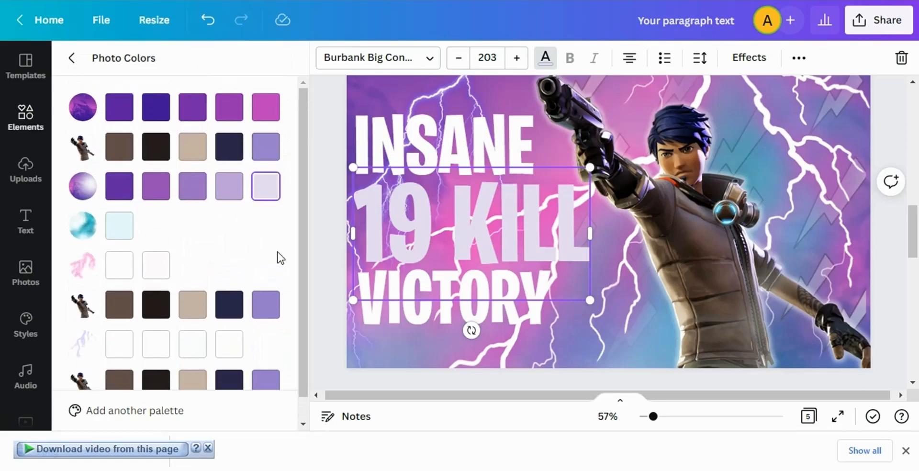
left_click(193, 147)
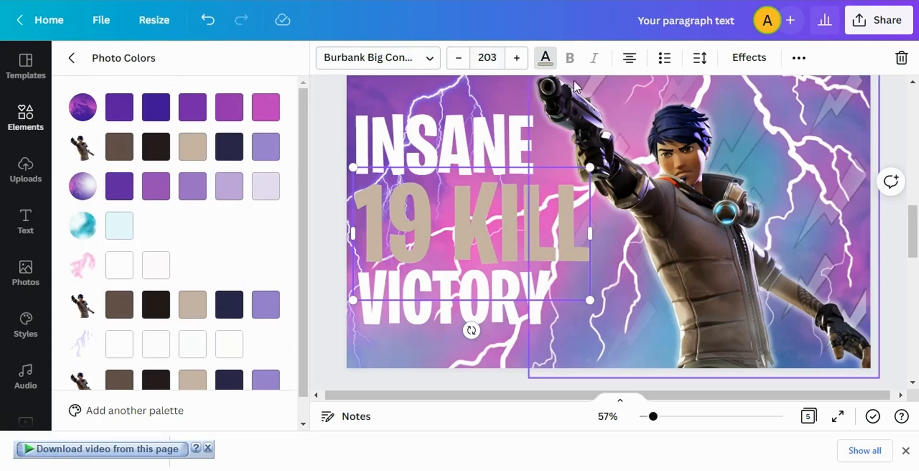
- Try the Lift effect on the "19 KILL" text and replace it with the Neon effect
left_click(177, 165)
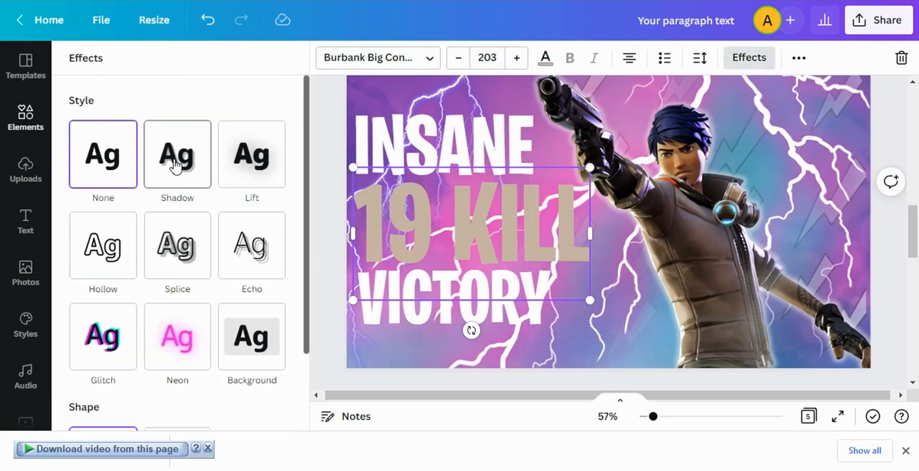
left_click(239, 168)
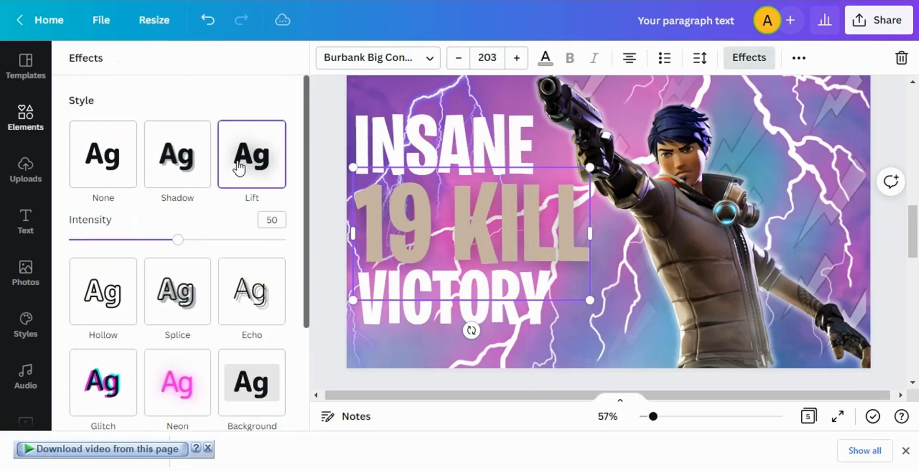
scroll(239, 169, "down", 3)
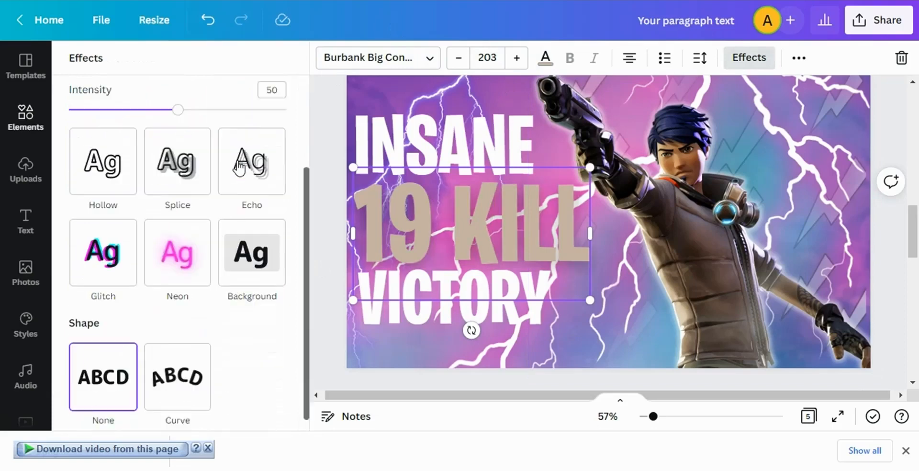
left_click(175, 261)
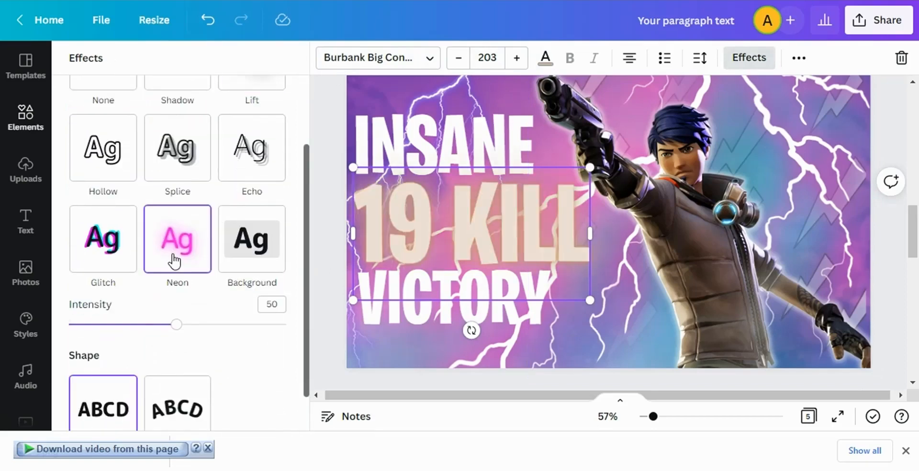